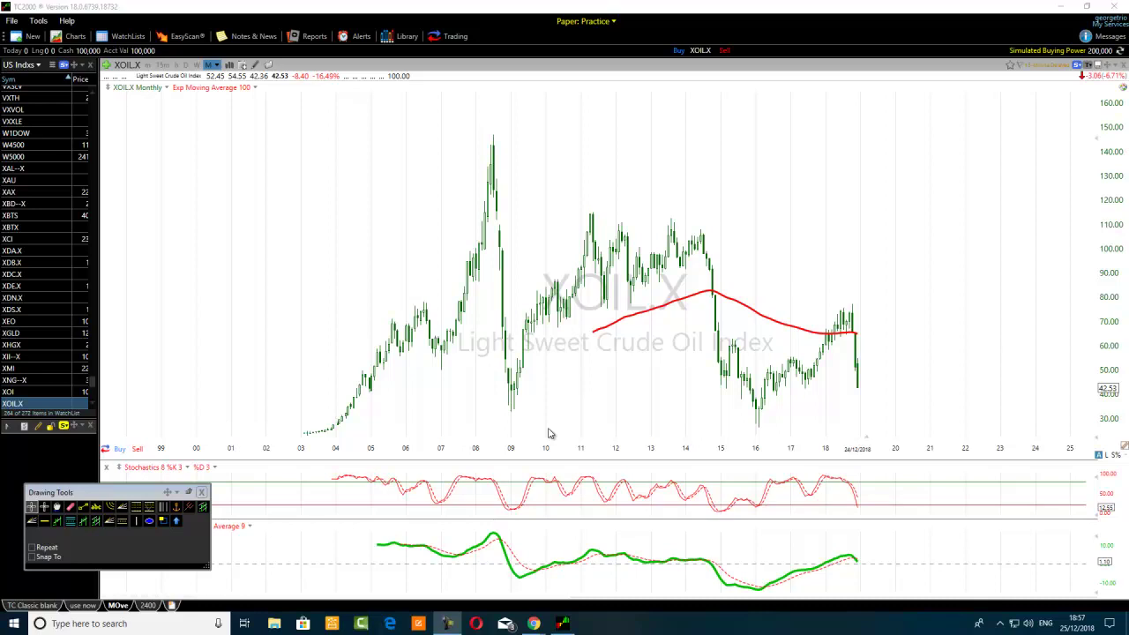
Place vertical lines at the early-2003 rally start and at the mid-2008 price peak.
mouse_move(529, 624)
left_click(135, 520)
left_click(301, 432)
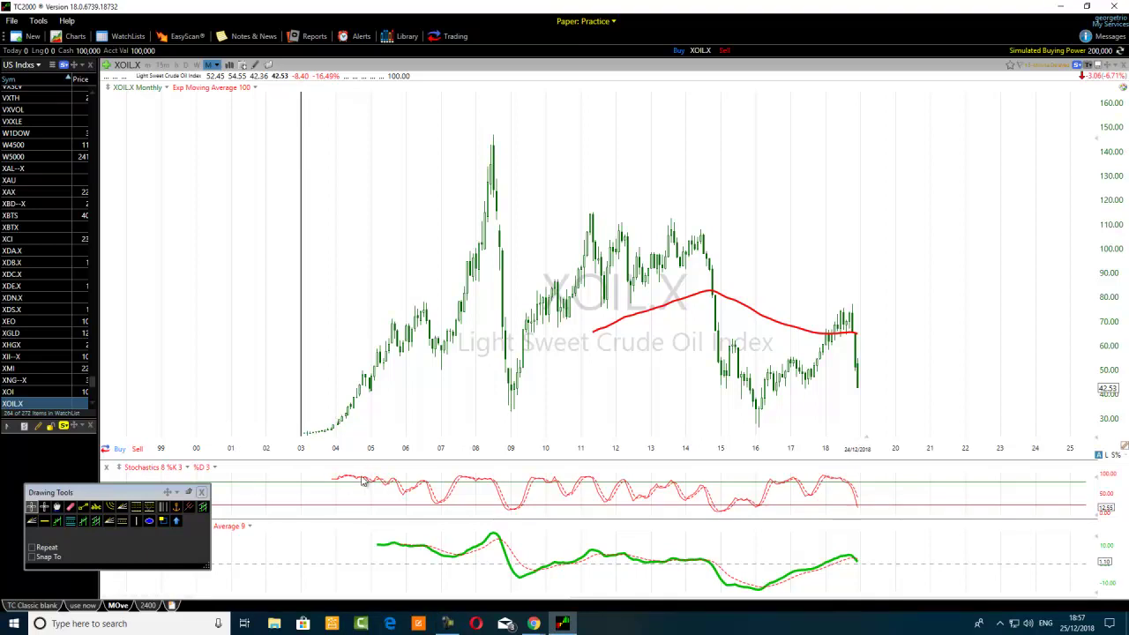
left_click(300, 444)
left_click(137, 521)
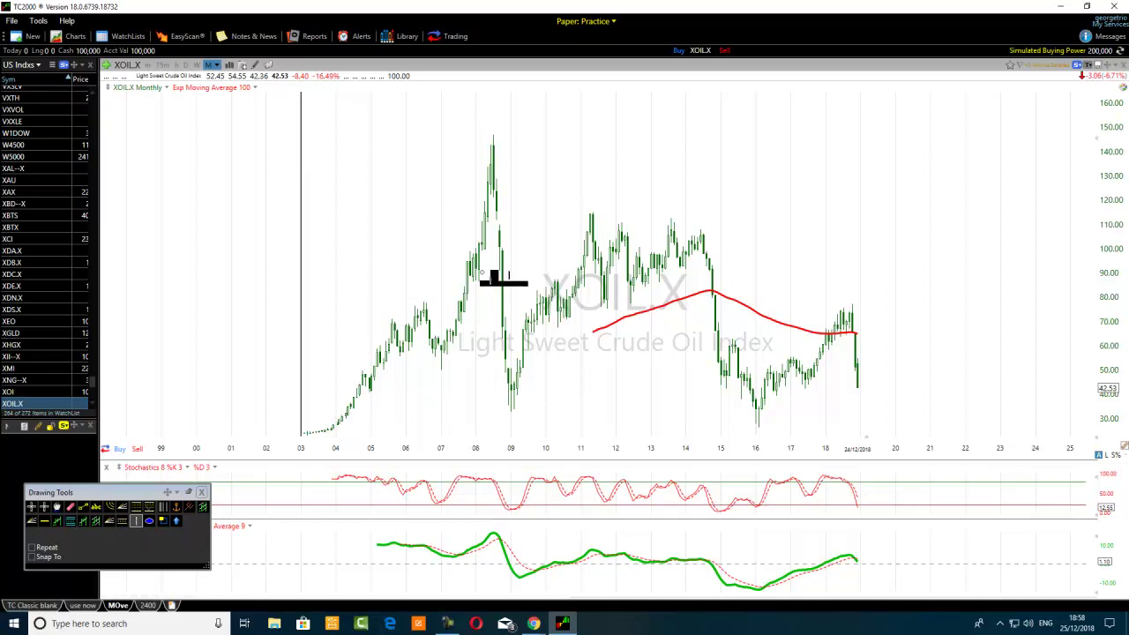
left_click(490, 267)
left_click(493, 267)
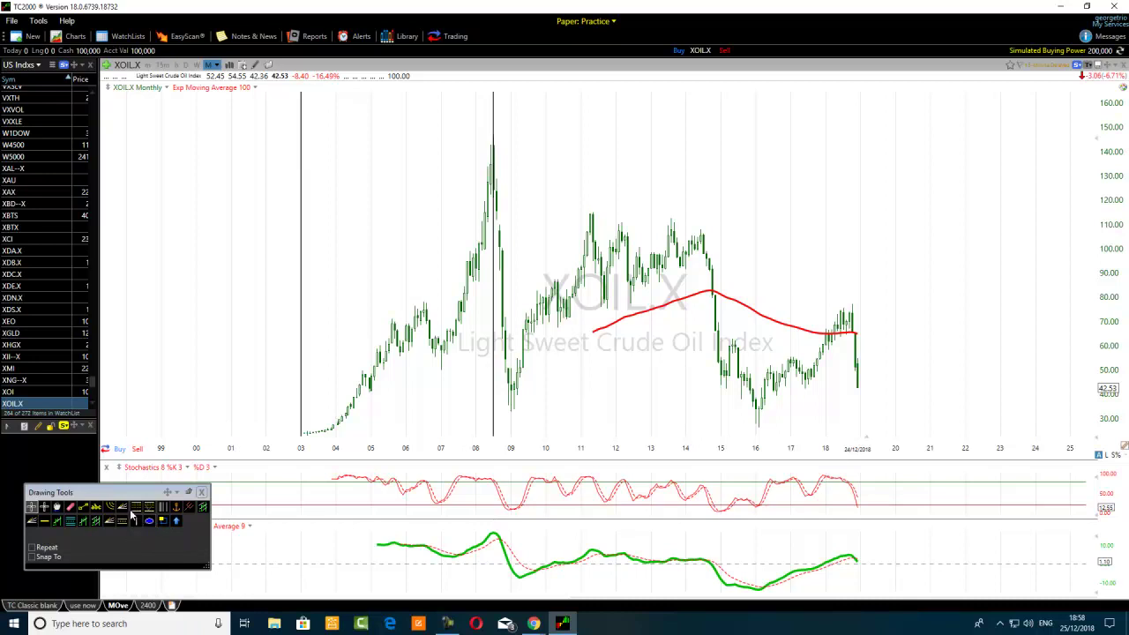
Add a note reading '?' above the 2005–2006 bars near the 100 level.
left_click(97, 507)
left_click(391, 195)
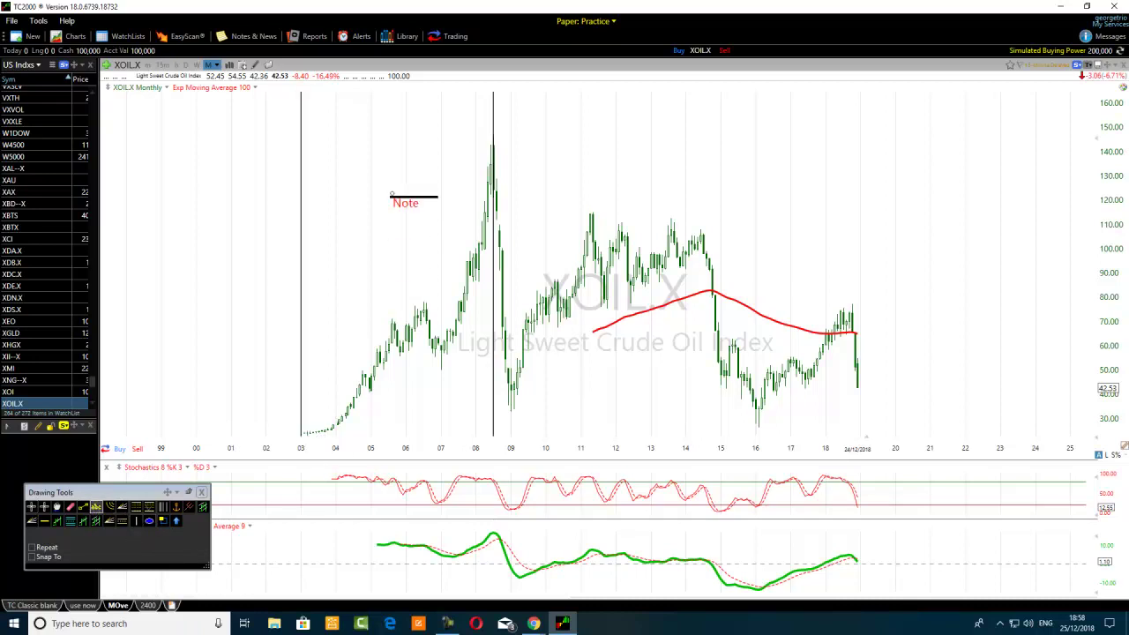
left_click(399, 207)
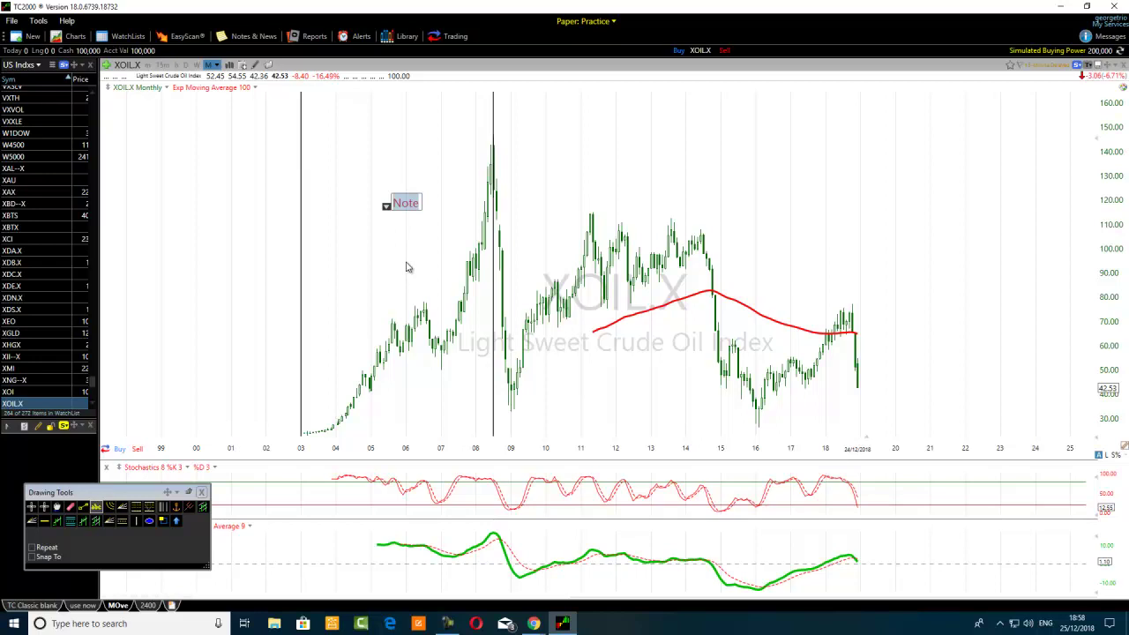
type("/")
key("BackSpace")
type("?")
left_click(407, 265)
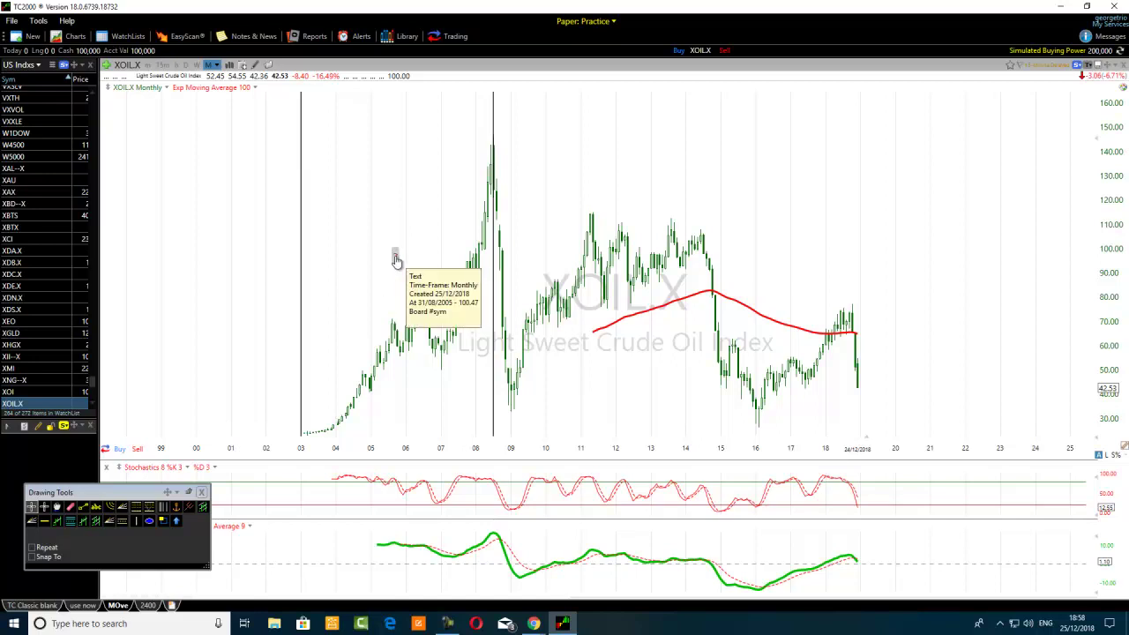
left_click(398, 260)
key("BackSpace")
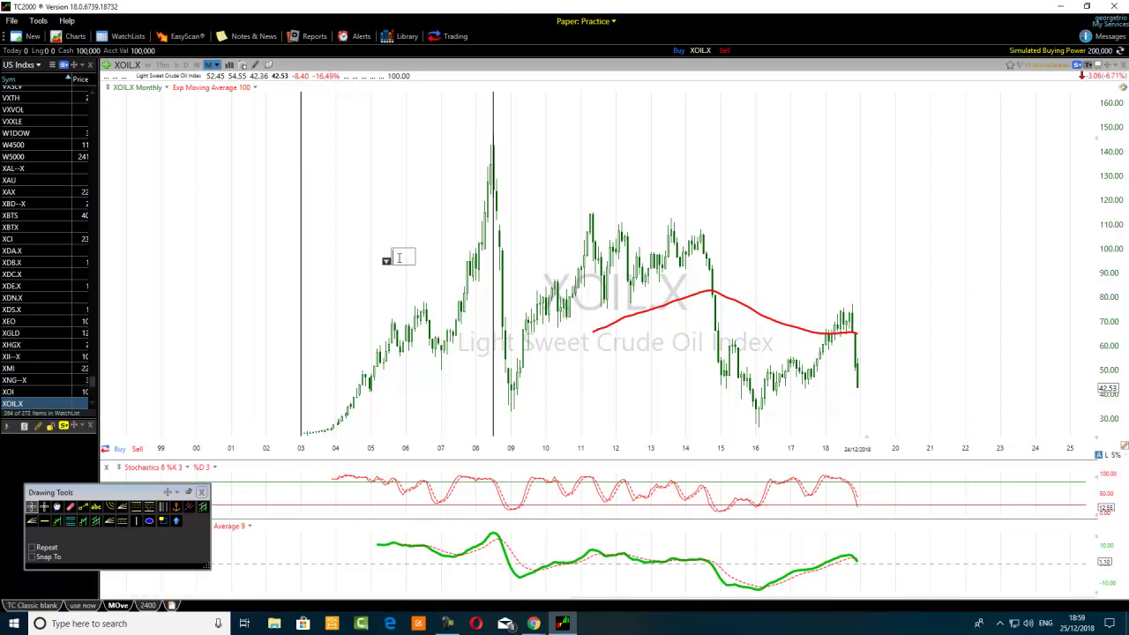
type("?")
left_click(428, 208)
scroll(292, 420, "down", 3)
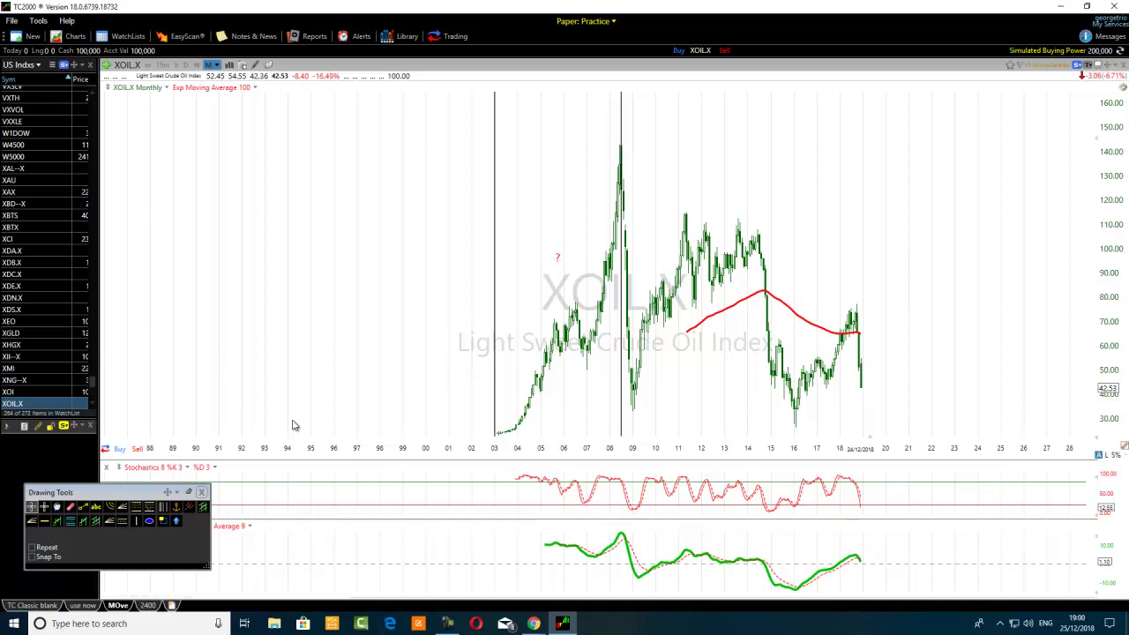
scroll(456, 378, "up", 2)
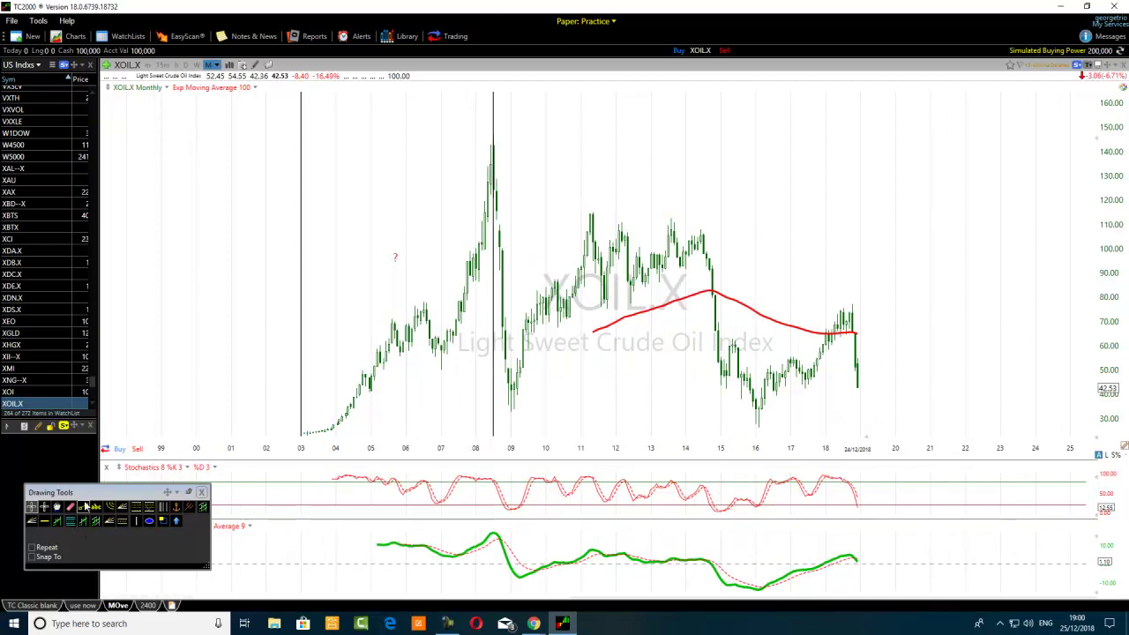
left_click(83, 509)
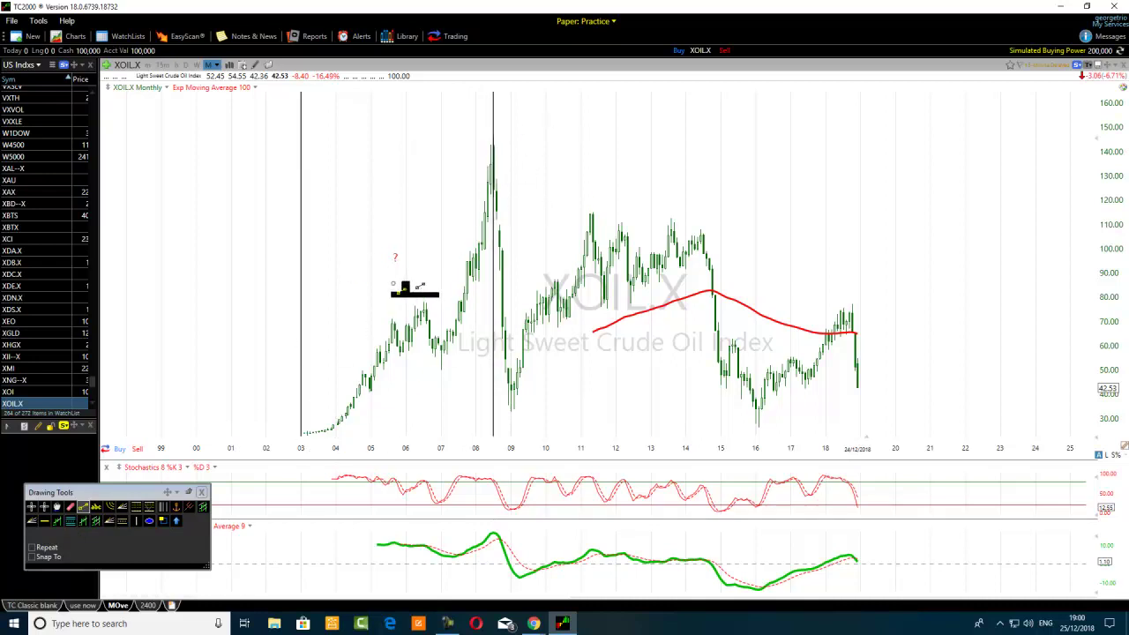
Draw a horizontal line at 52.12 and shift the 2008 vertical line slightly left.
mouse_move(493, 154)
mouse_move(303, 443)
left_click(48, 520)
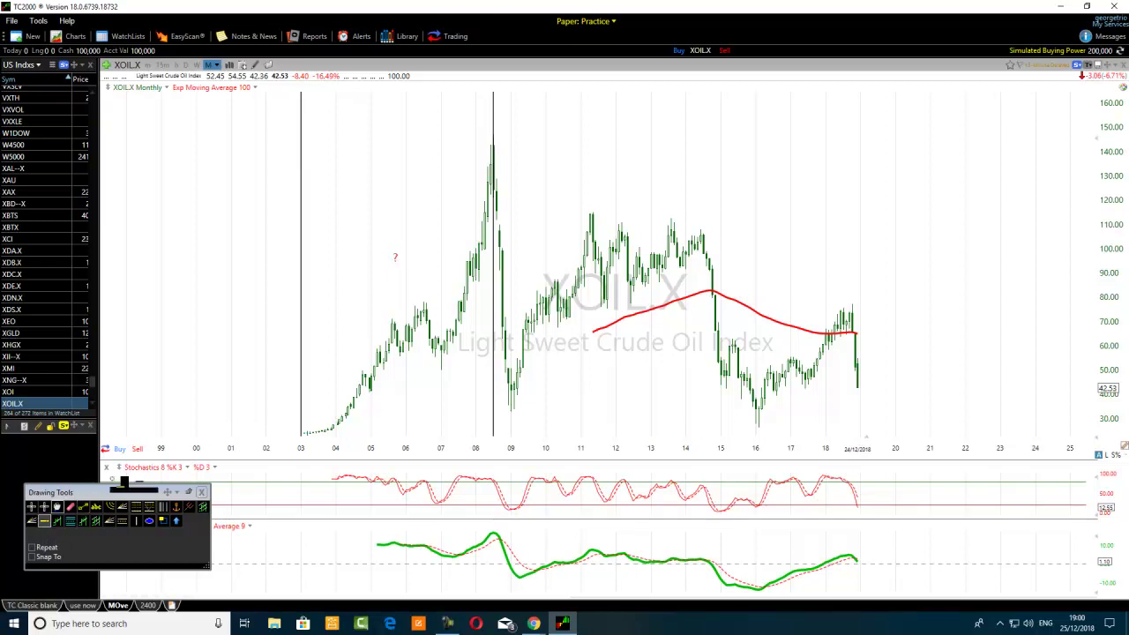
left_click(498, 364)
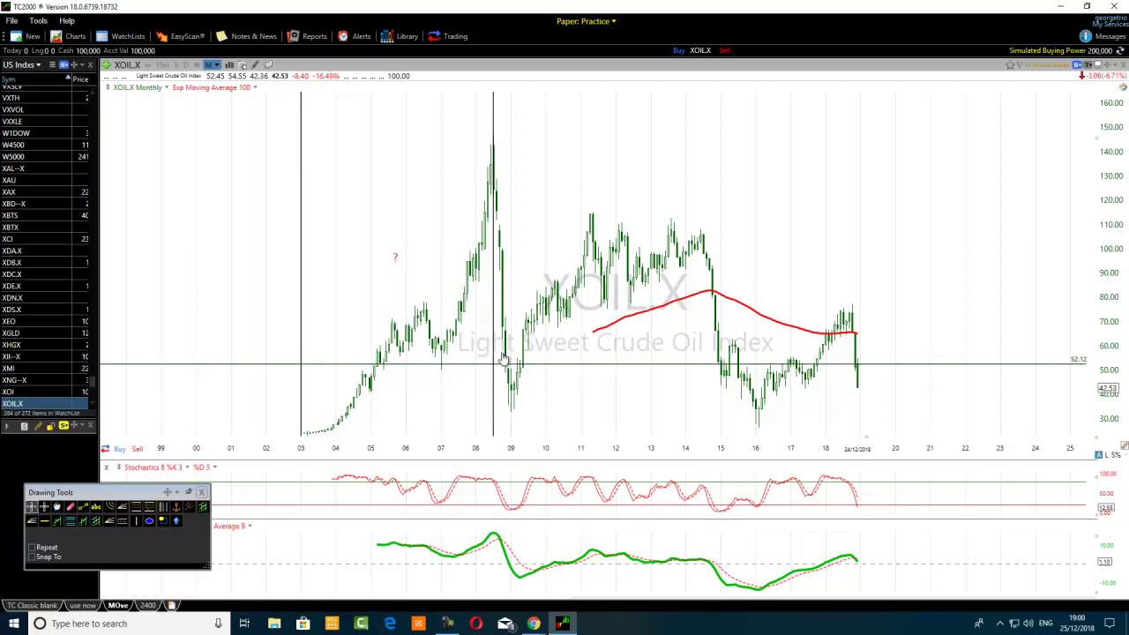
left_click_drag(494, 357, 481, 412)
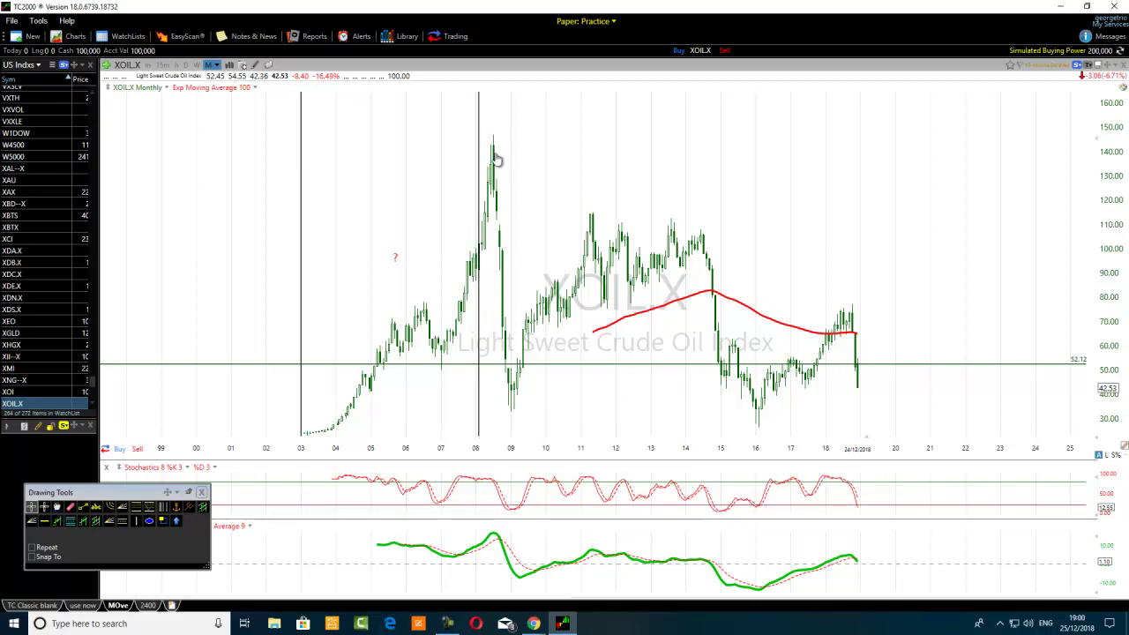
Mark the 2008 peak with a green ellipse and label the 2008–09 drop 'A'.
left_click(149, 520)
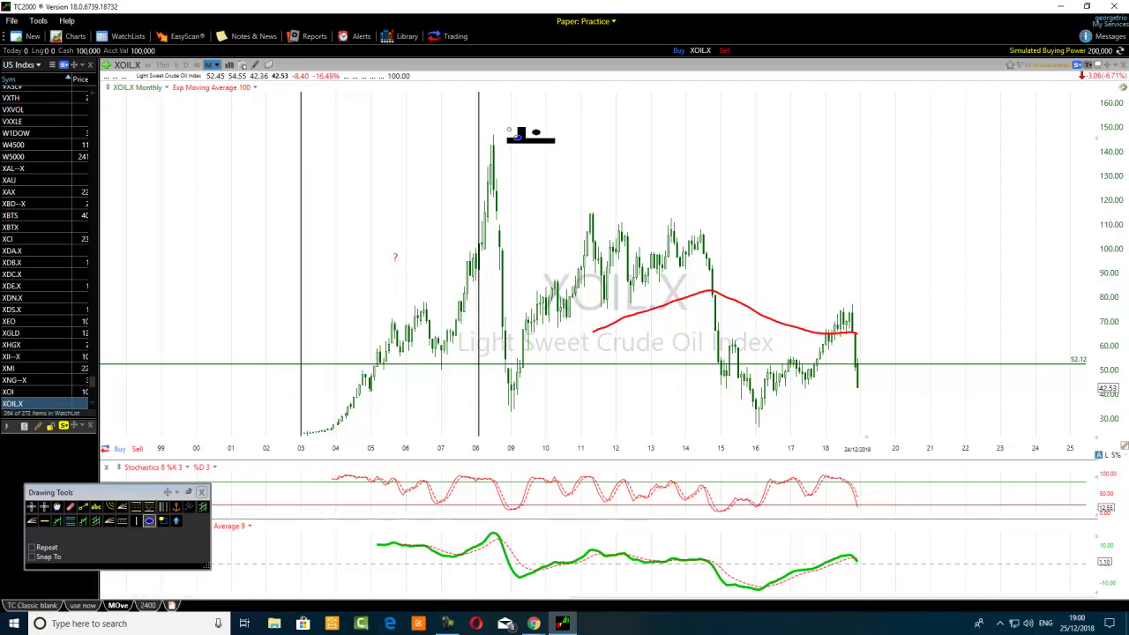
left_click(494, 129)
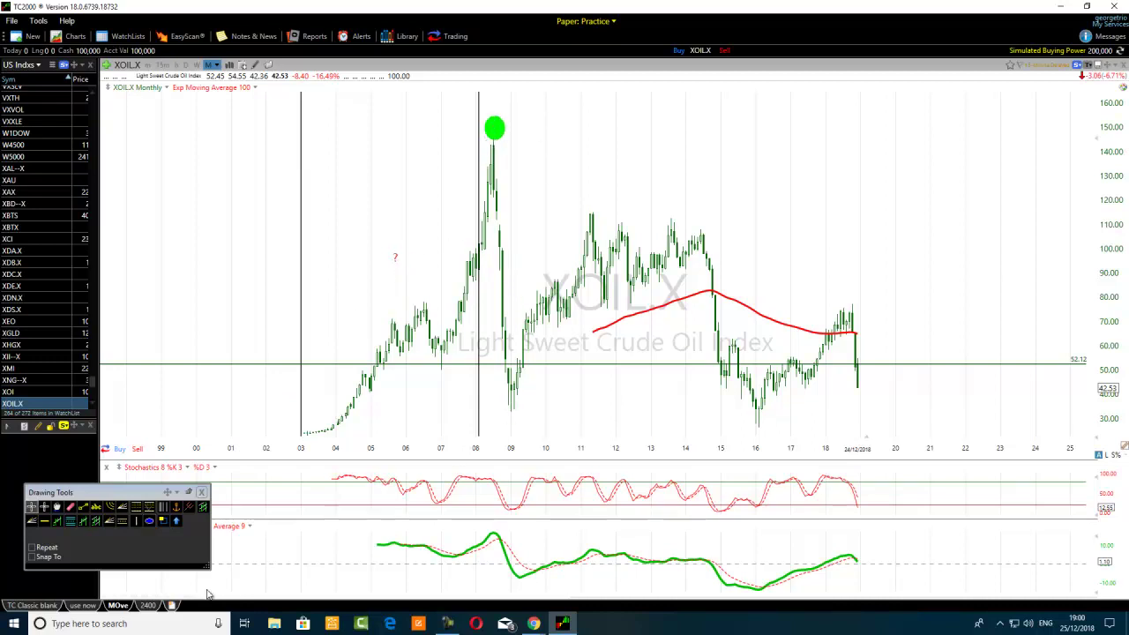
left_click(97, 508)
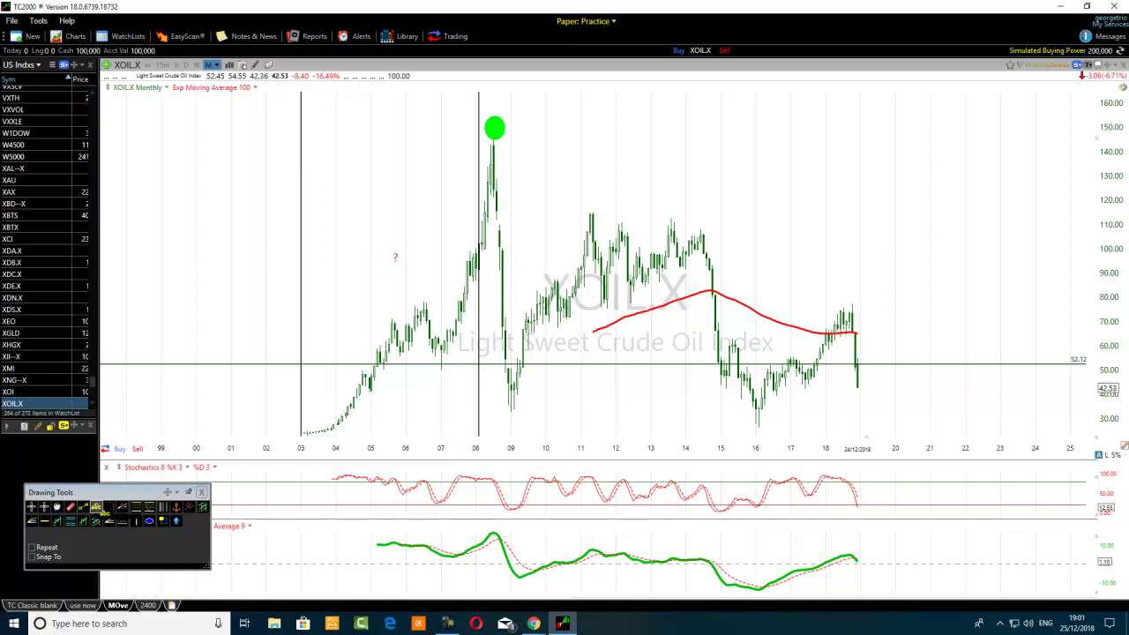
left_click(527, 267)
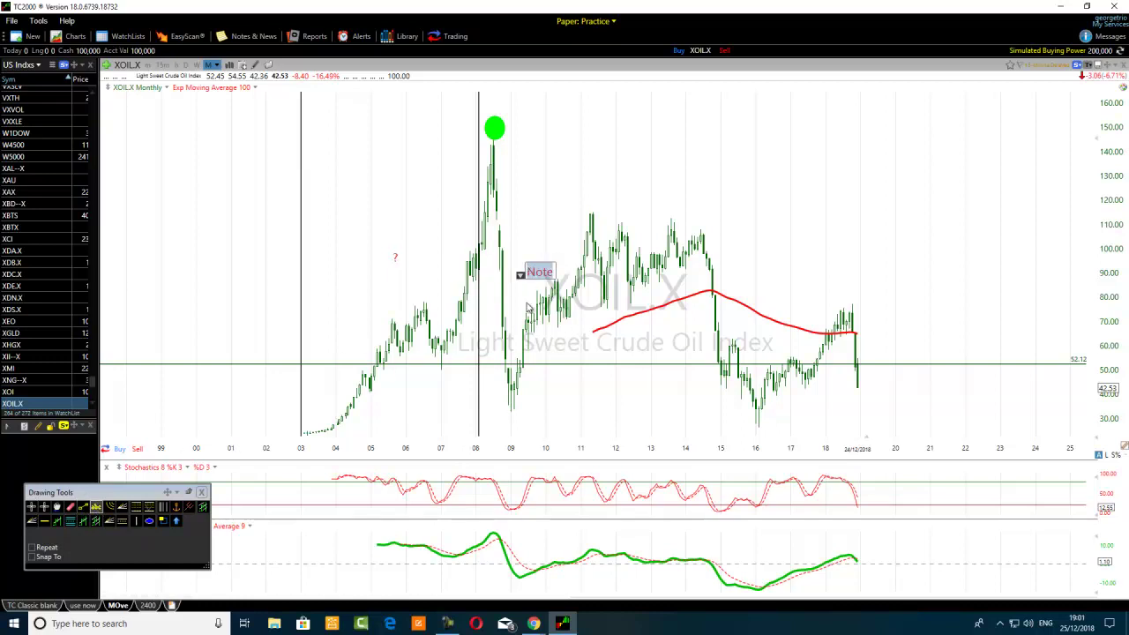
type("A")
left_click(565, 258)
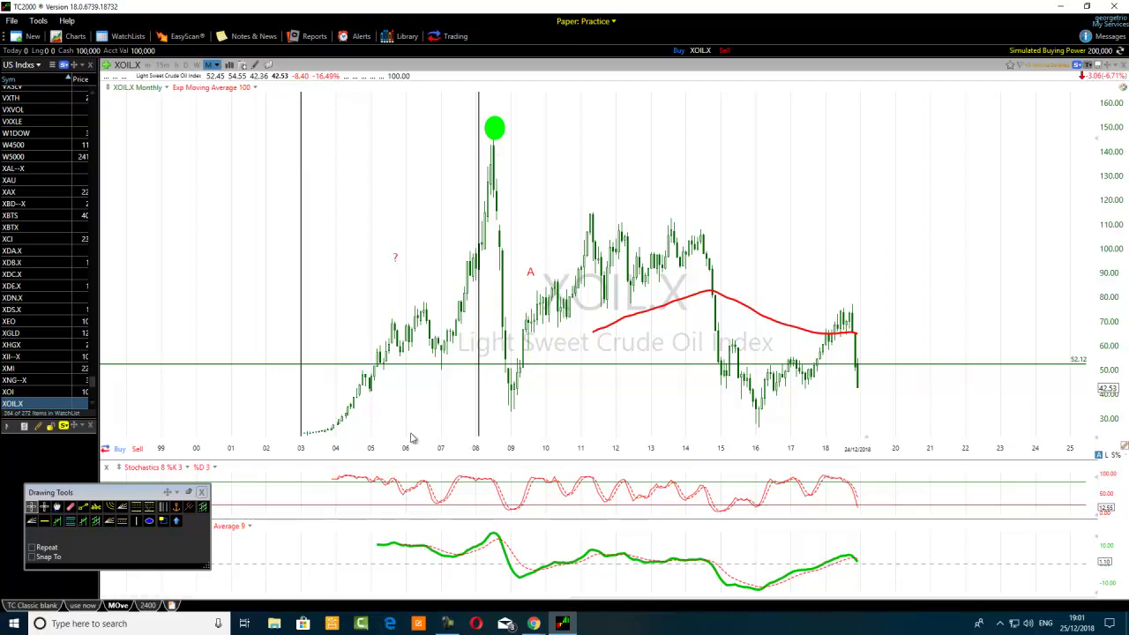
Draw trend lines for the 2008–09 drop, 2009–11 rise and 2014–16 drop.
left_click(83, 506)
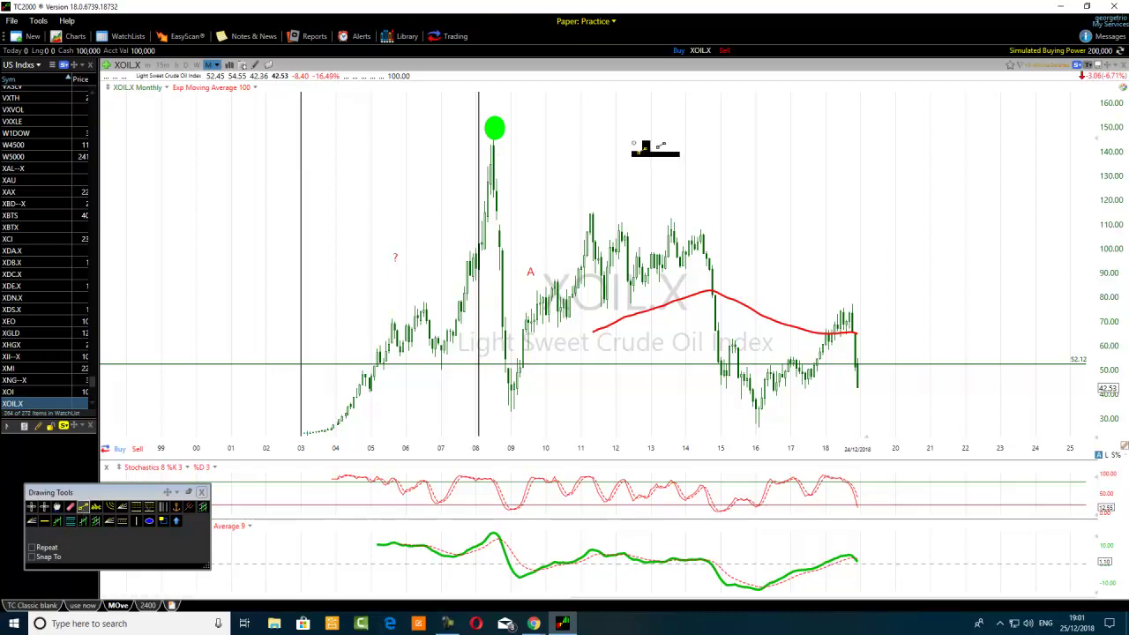
mouse_move(494, 143)
left_mouse_down()
mouse_move(526, 402)
mouse_move(514, 404)
left_mouse_up()
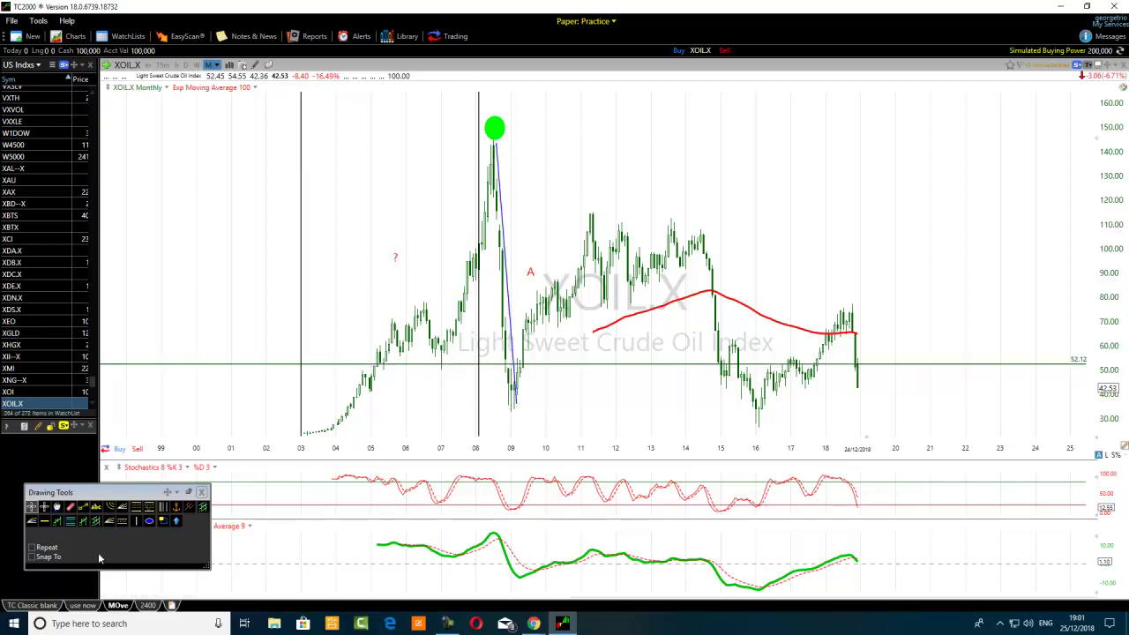
left_click(83, 507)
mouse_move(512, 406)
left_mouse_down()
mouse_move(604, 265)
mouse_move(616, 230)
mouse_move(597, 209)
left_mouse_up()
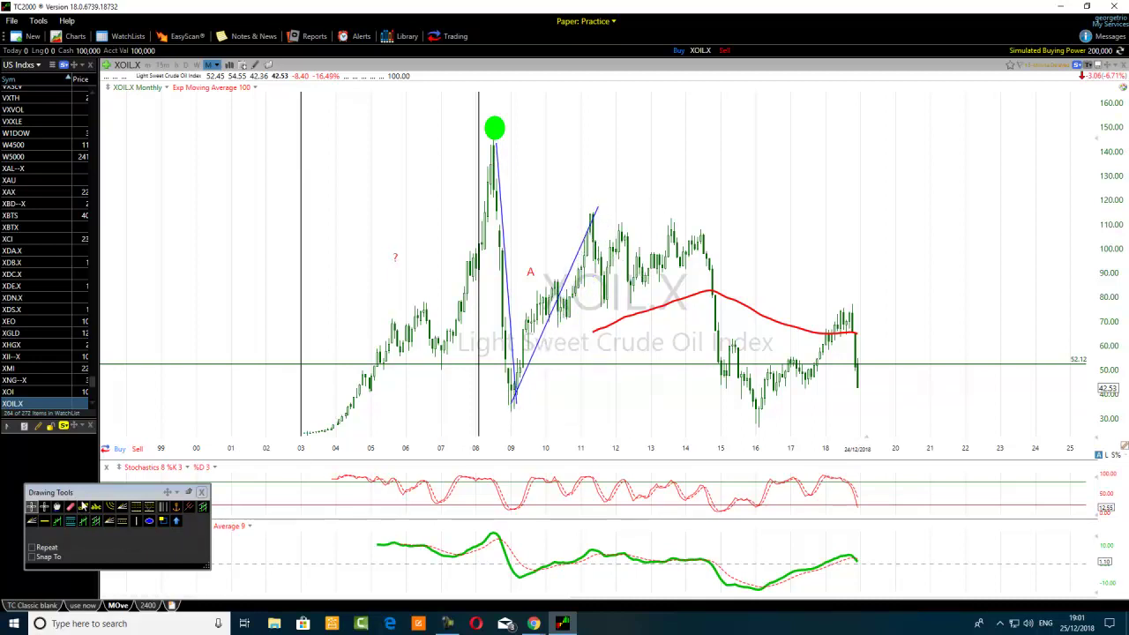
left_click(84, 508)
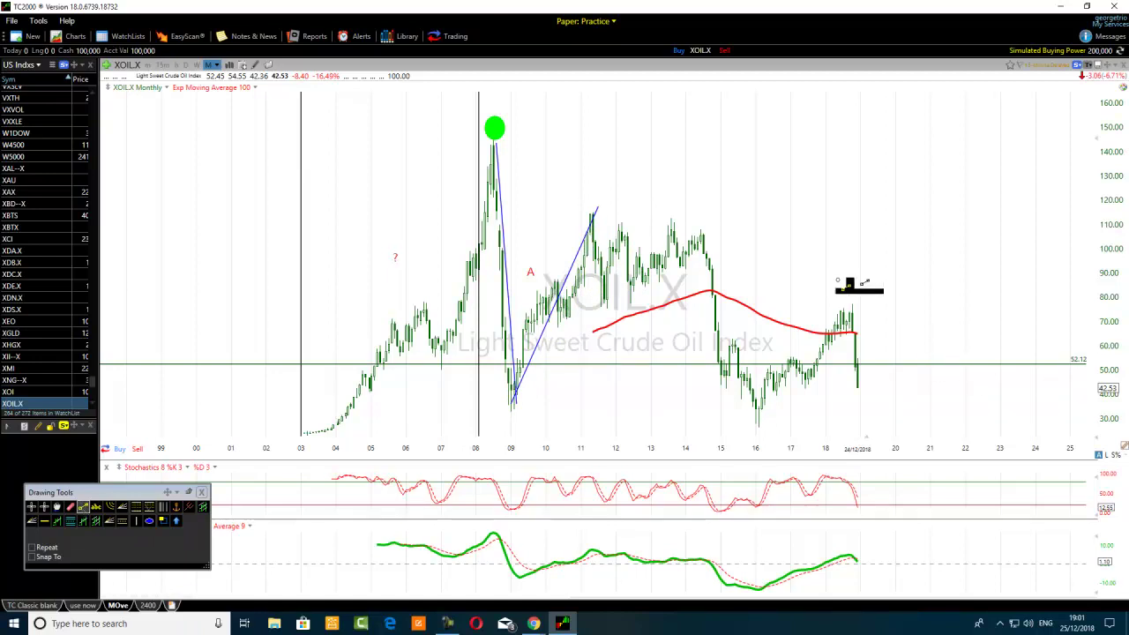
left_click_drag(705, 233, 757, 432)
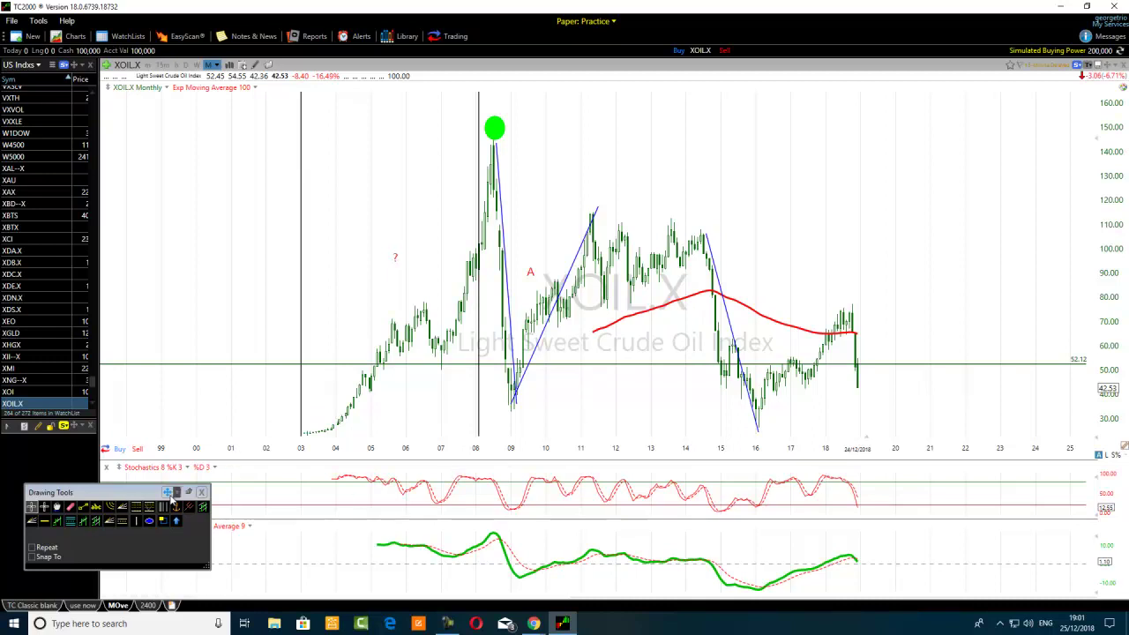
left_click(97, 509)
left_click(525, 422)
type("W")
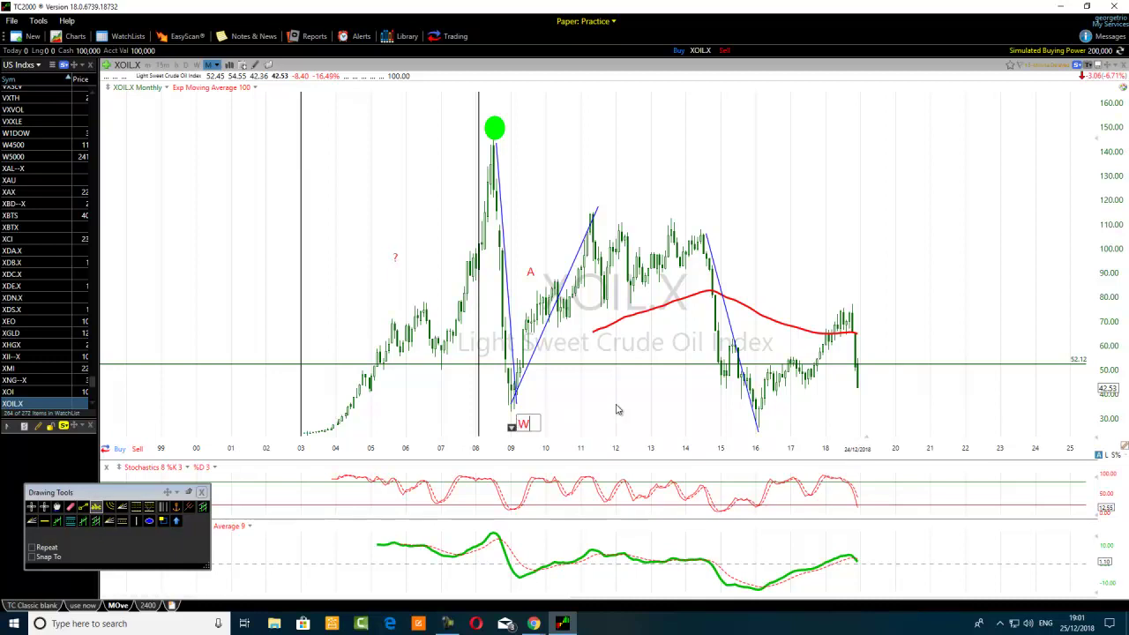
left_click(639, 405)
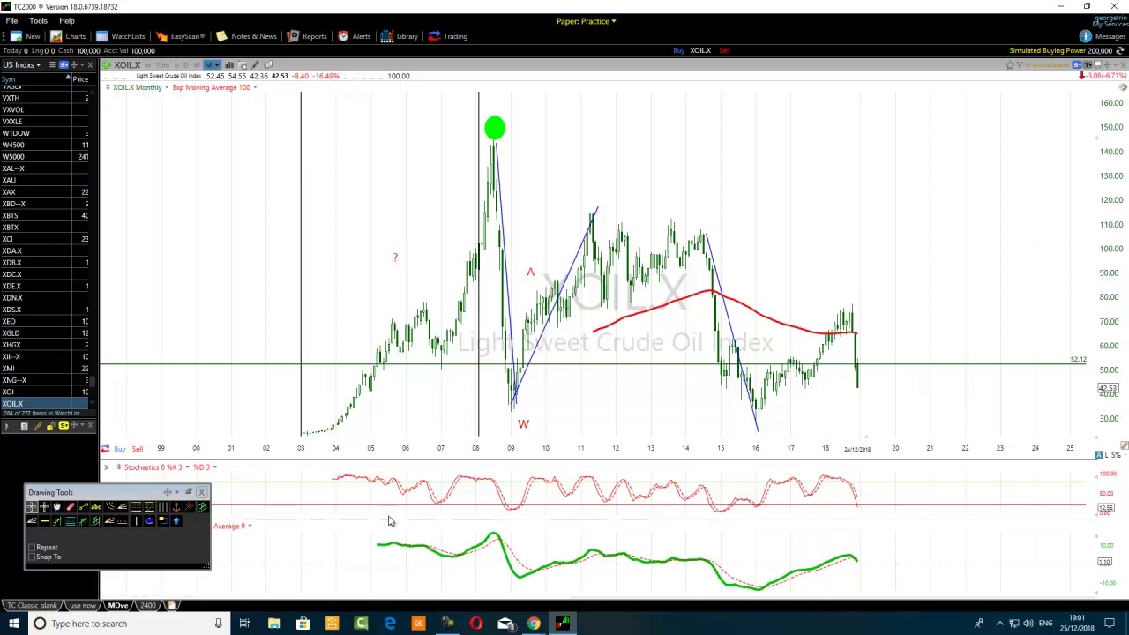
left_click_drag(524, 430, 755, 436)
left_click(83, 507)
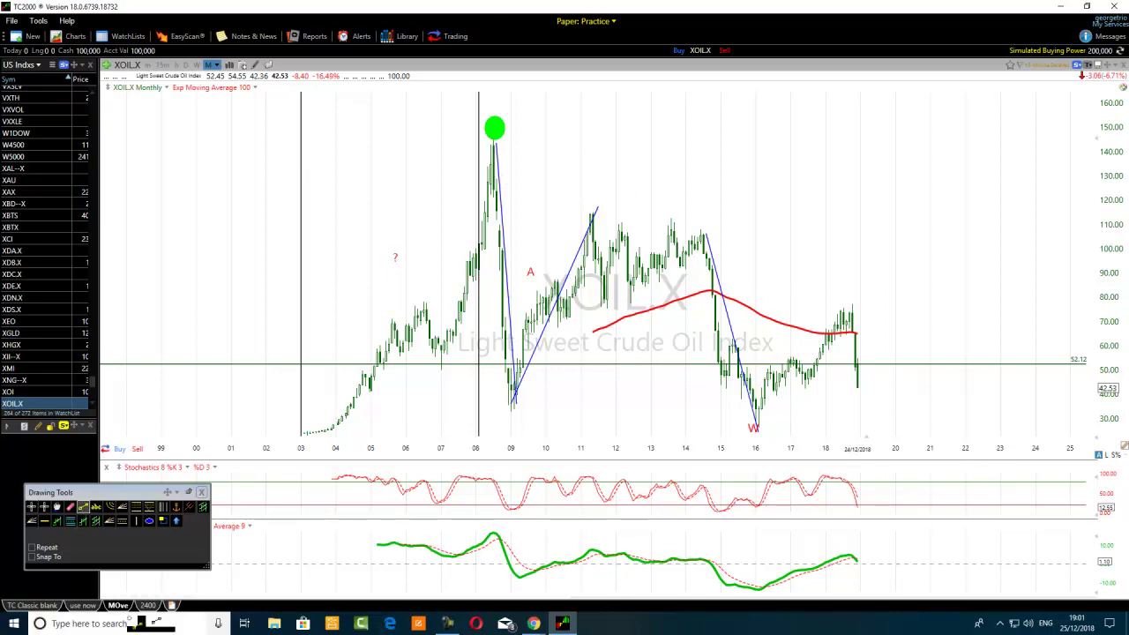
left_click(95, 508)
left_click(852, 298)
type("X")
left_click(952, 309)
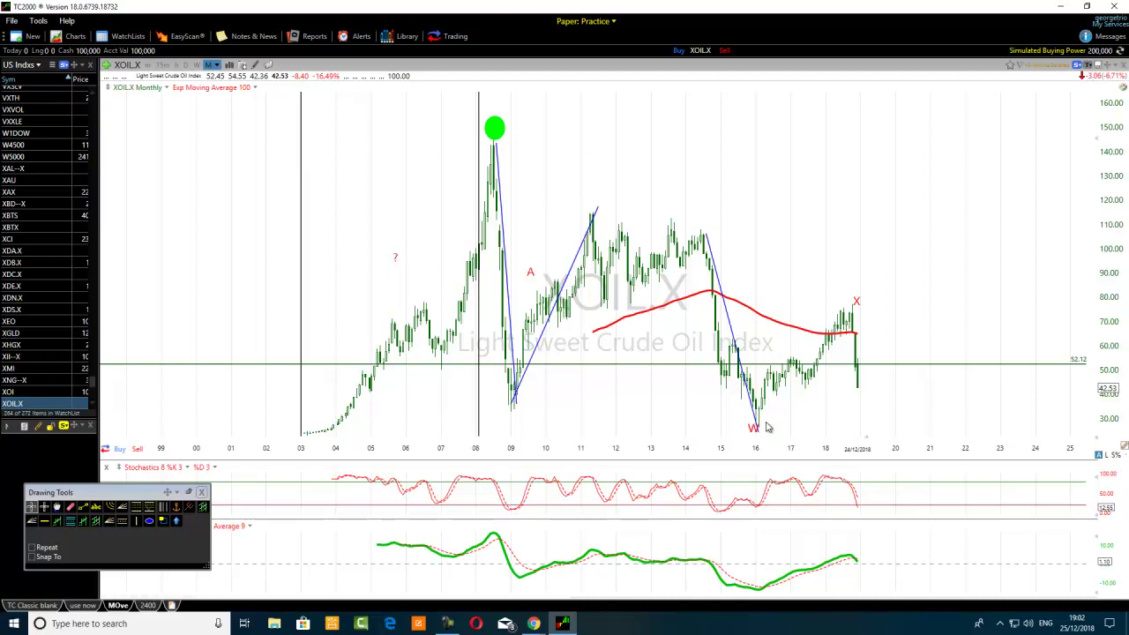
mouse_move(761, 434)
mouse_move(857, 309)
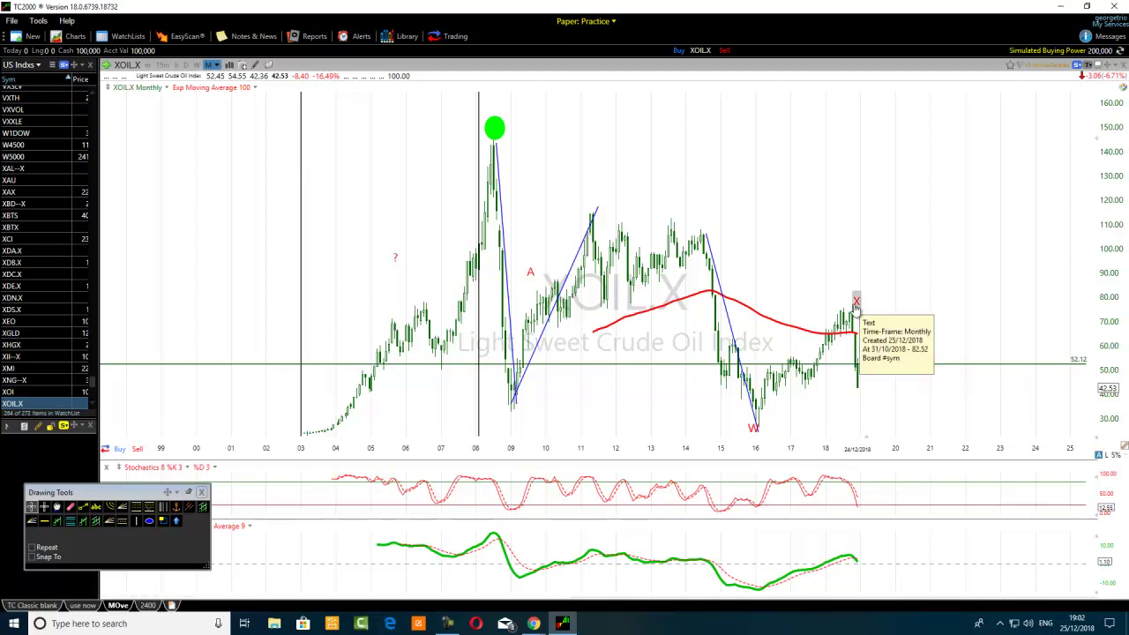
Draw a blue trend line rising from the 2016 W low through the 2018 lows.
left_click(82, 506)
mouse_move(755, 434)
left_mouse_down()
mouse_move(803, 434)
mouse_move(925, 272)
left_mouse_up()
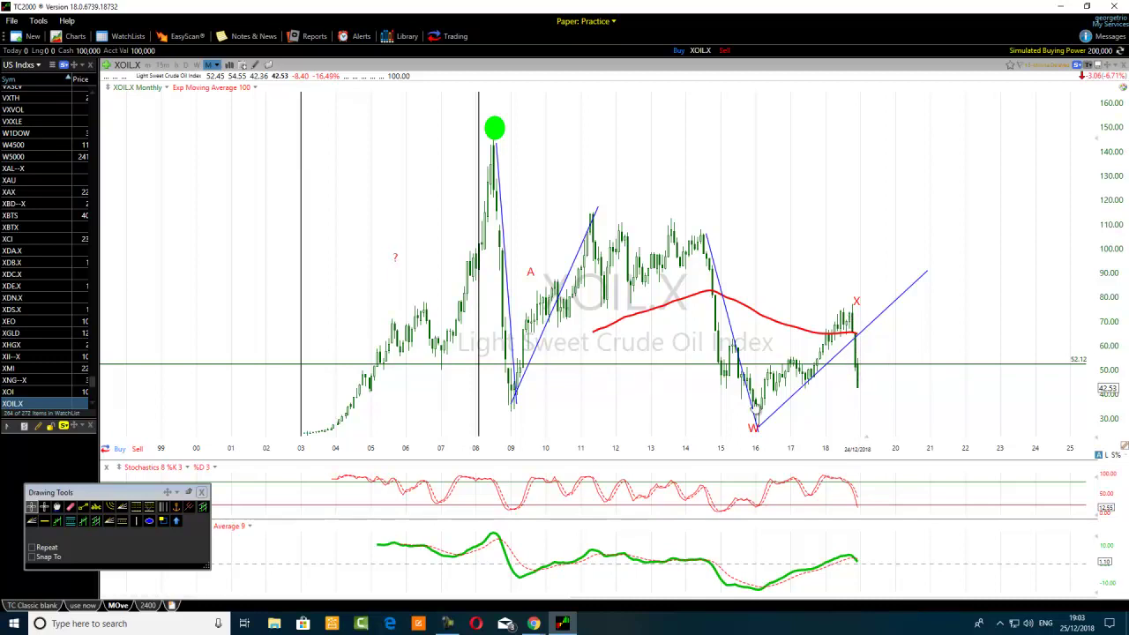
mouse_move(752, 423)
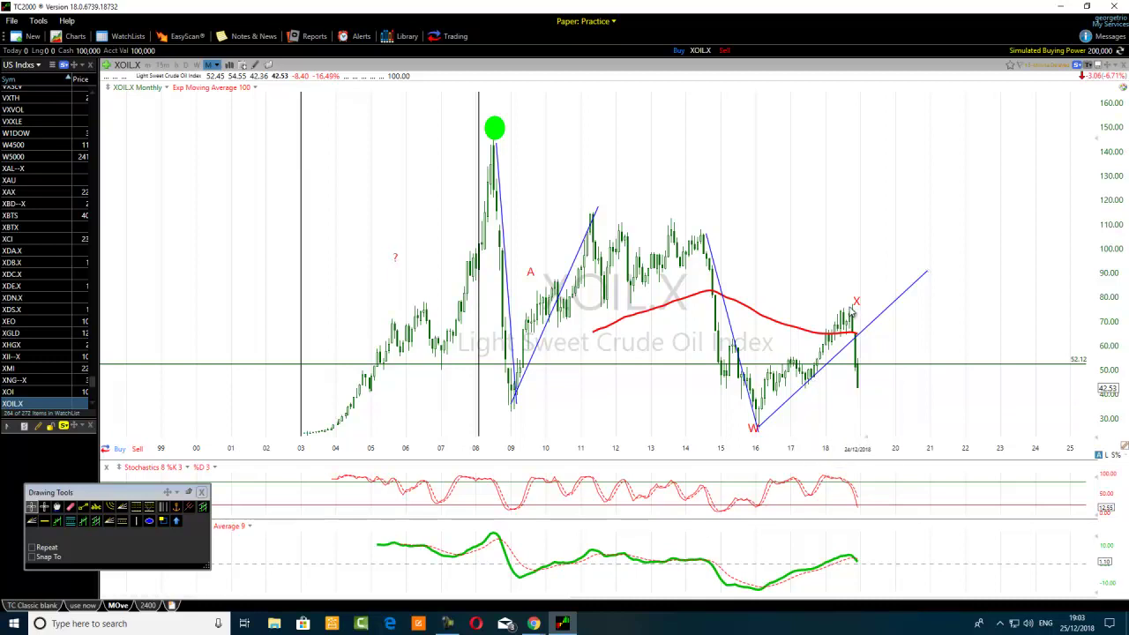
left_click(856, 368)
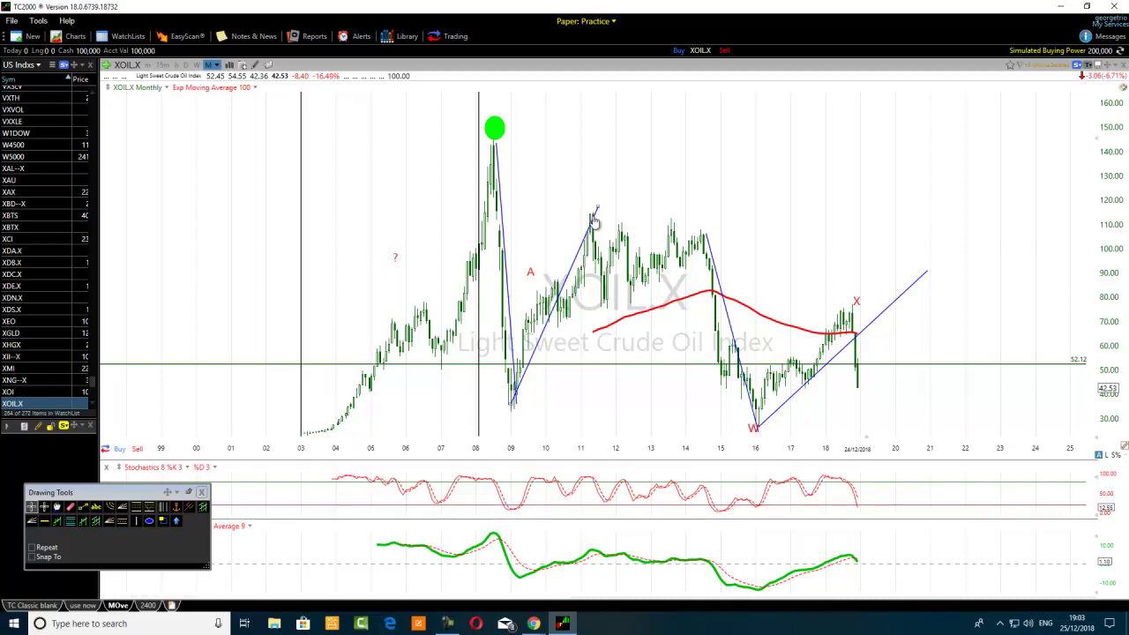
Draw converging trend lines from the 2011 peak and 2011 low to the 2014 high.
mouse_move(855, 302)
left_mouse_down()
mouse_move(838, 257)
mouse_move(594, 205)
left_mouse_up()
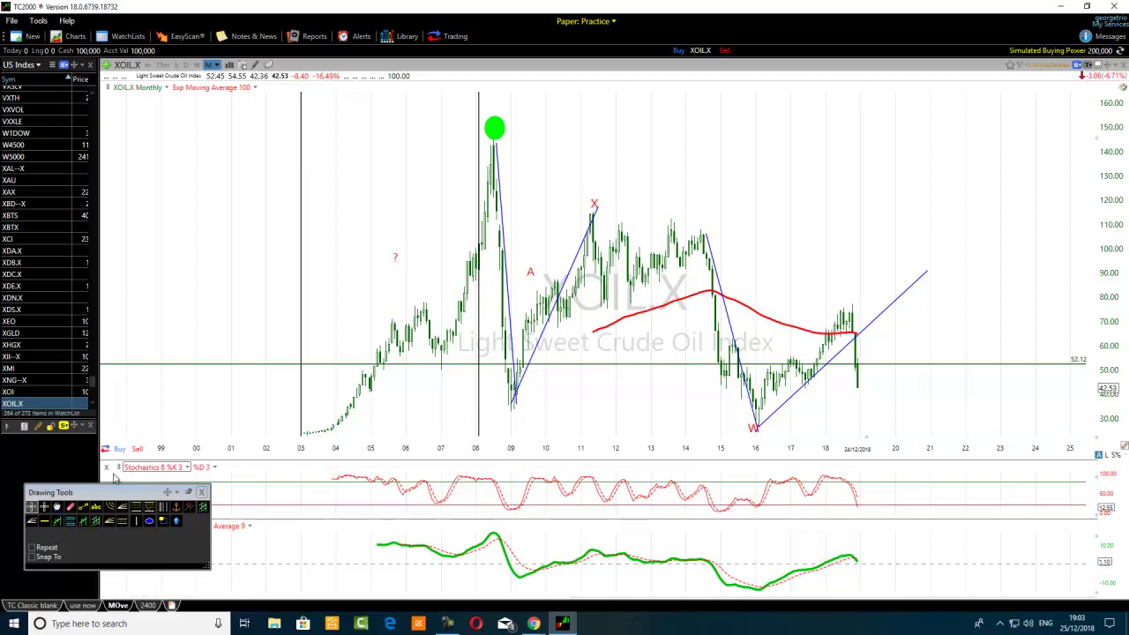
left_click(83, 506)
mouse_move(603, 246)
left_mouse_down()
mouse_move(600, 236)
mouse_move(744, 245)
mouse_move(709, 242)
left_mouse_up()
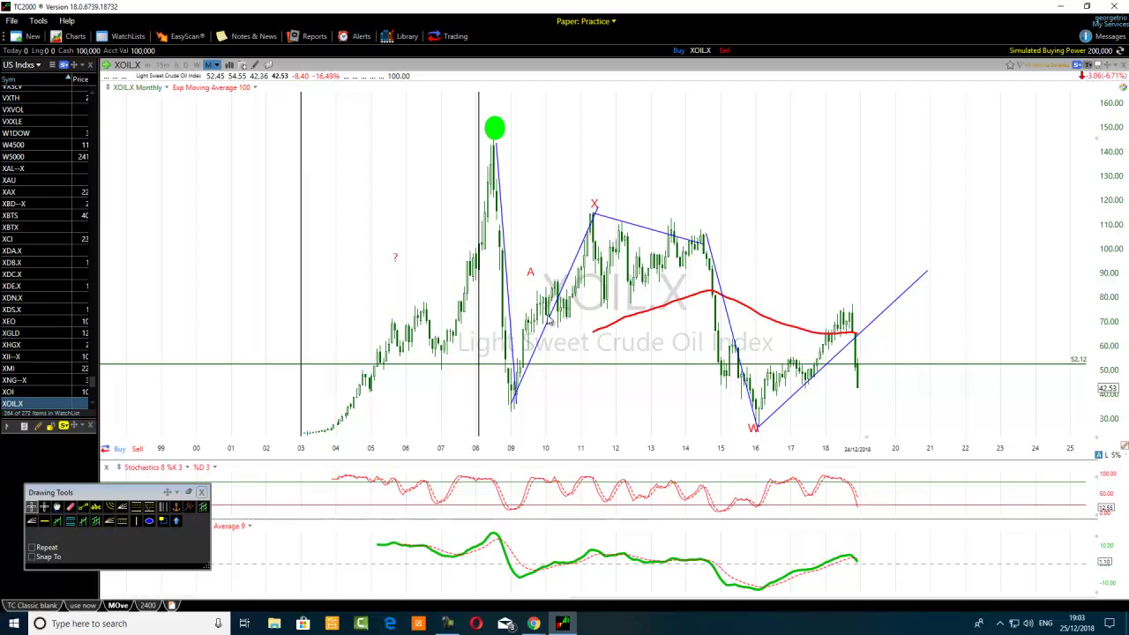
left_click(83, 506)
left_click_drag(599, 307, 708, 242)
left_click_drag(594, 202, 854, 308)
mouse_move(492, 145)
left_click(83, 507)
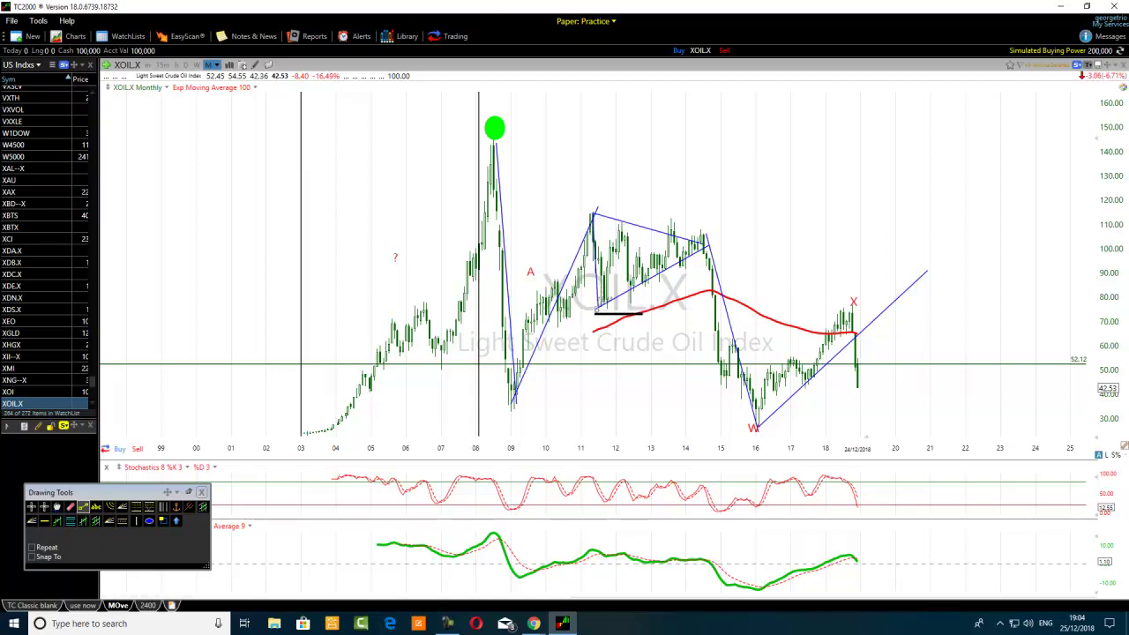
key("Escape")
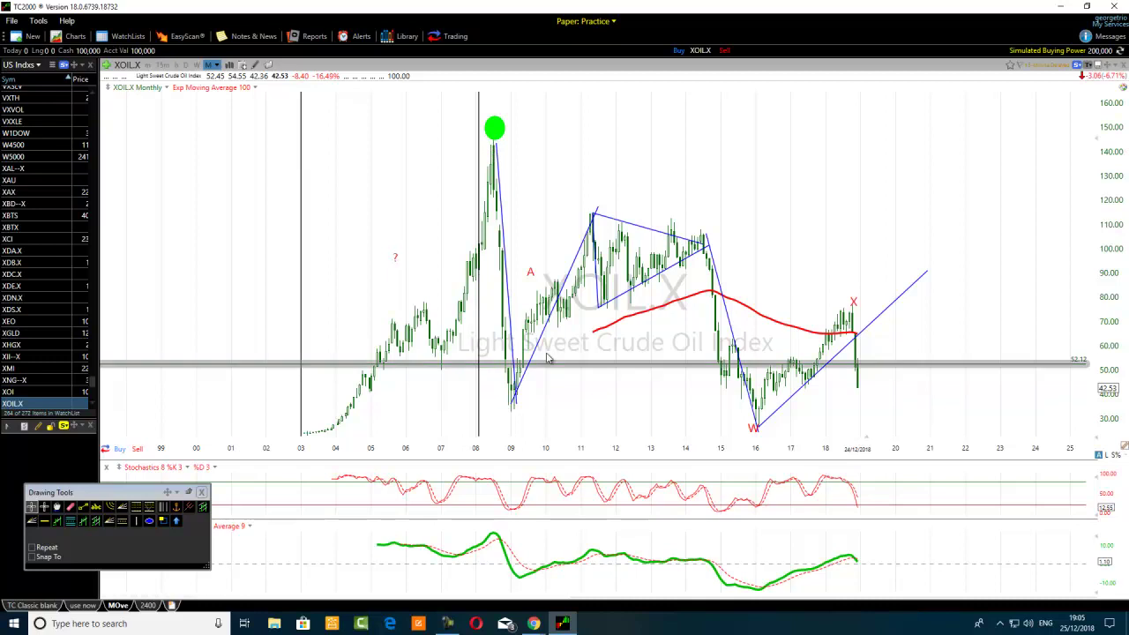
mouse_move(598, 220)
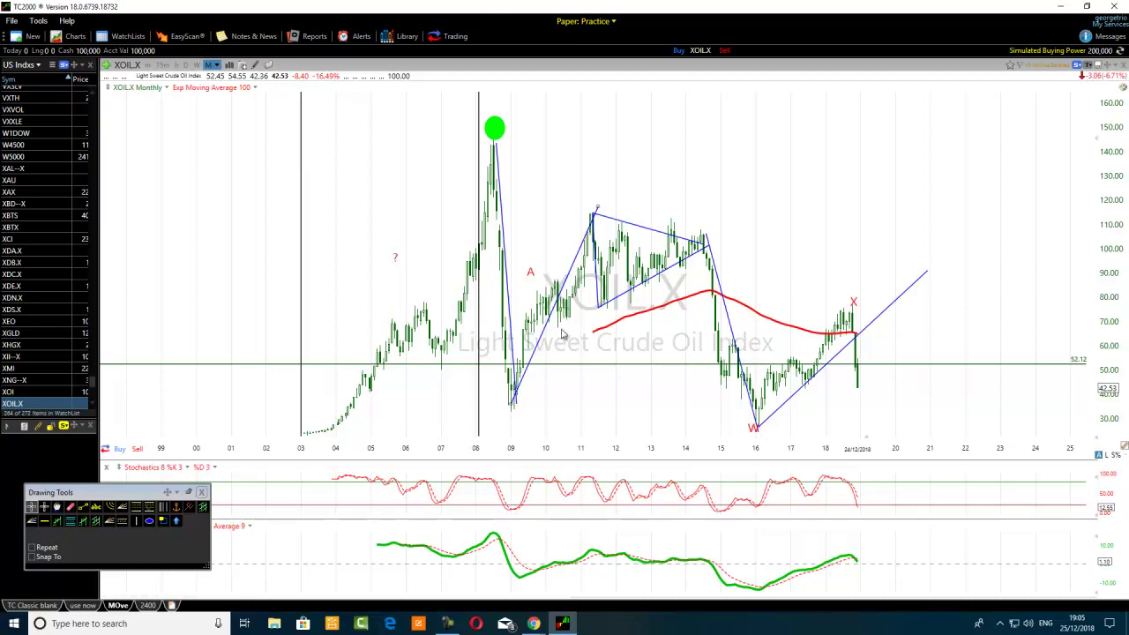
Nudge the top end of the 2011 trend line slightly higher.
left_click_drag(593, 216, 597, 208)
mouse_move(604, 309)
mouse_move(752, 431)
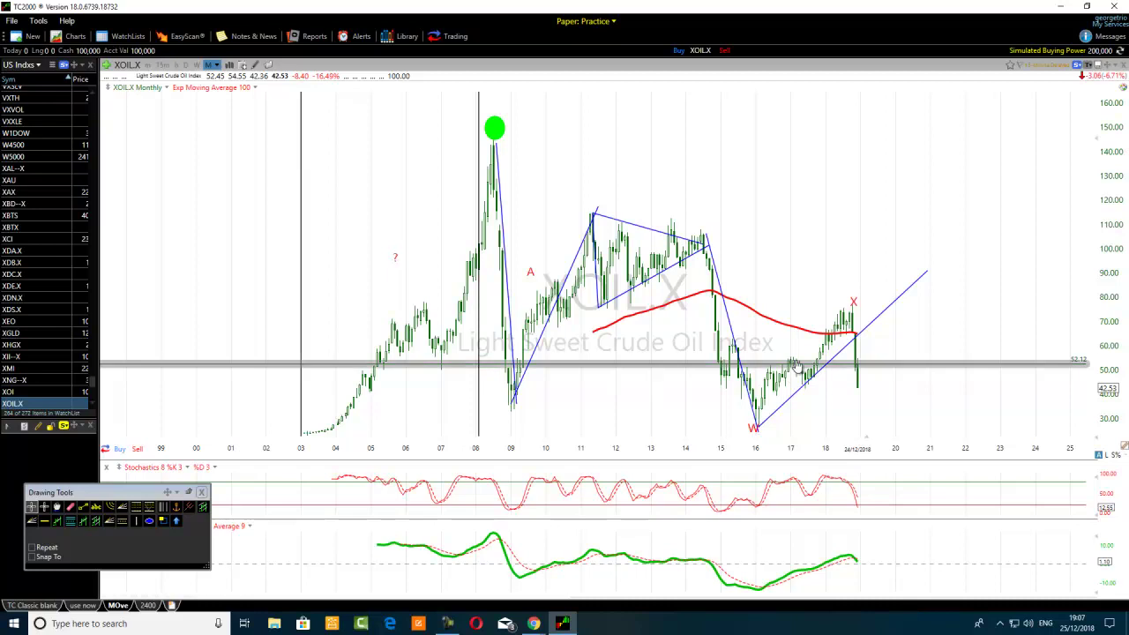
mouse_move(797, 367)
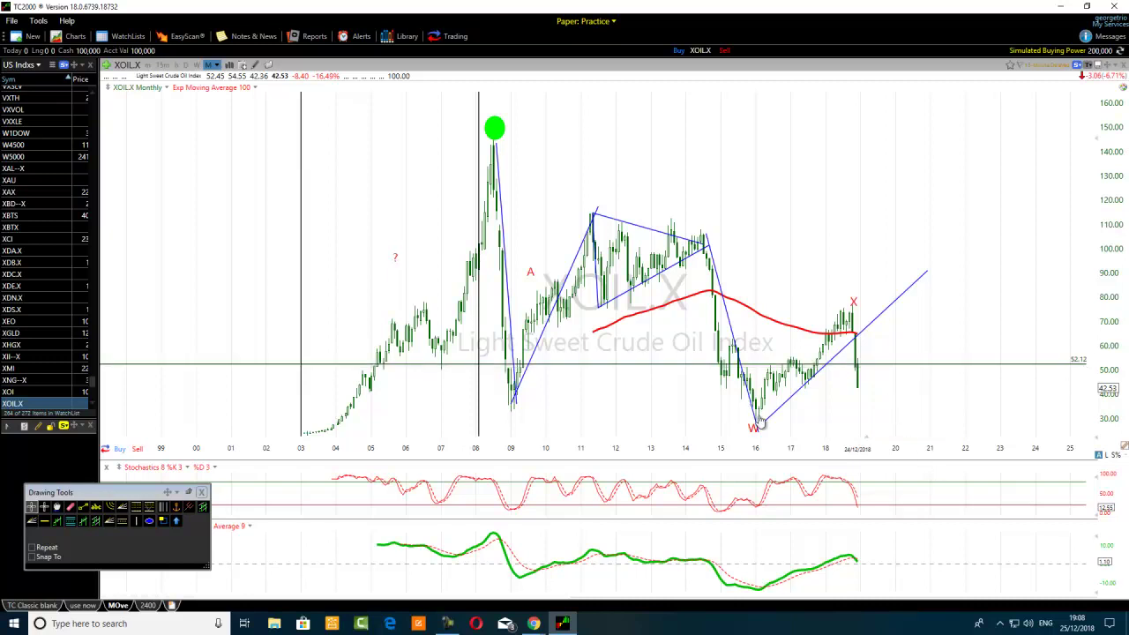
Draw a green ellipse marker beneath the latest bars.
left_click(149, 521)
left_click_drag(938, 422, 917, 432)
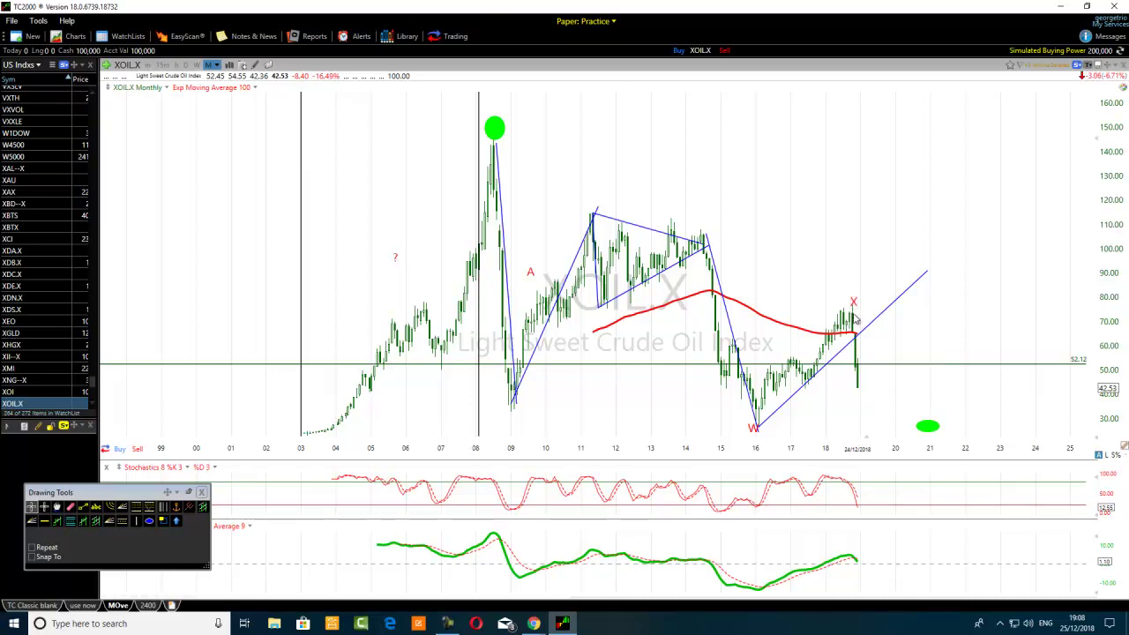
left_click_drag(932, 432, 863, 432)
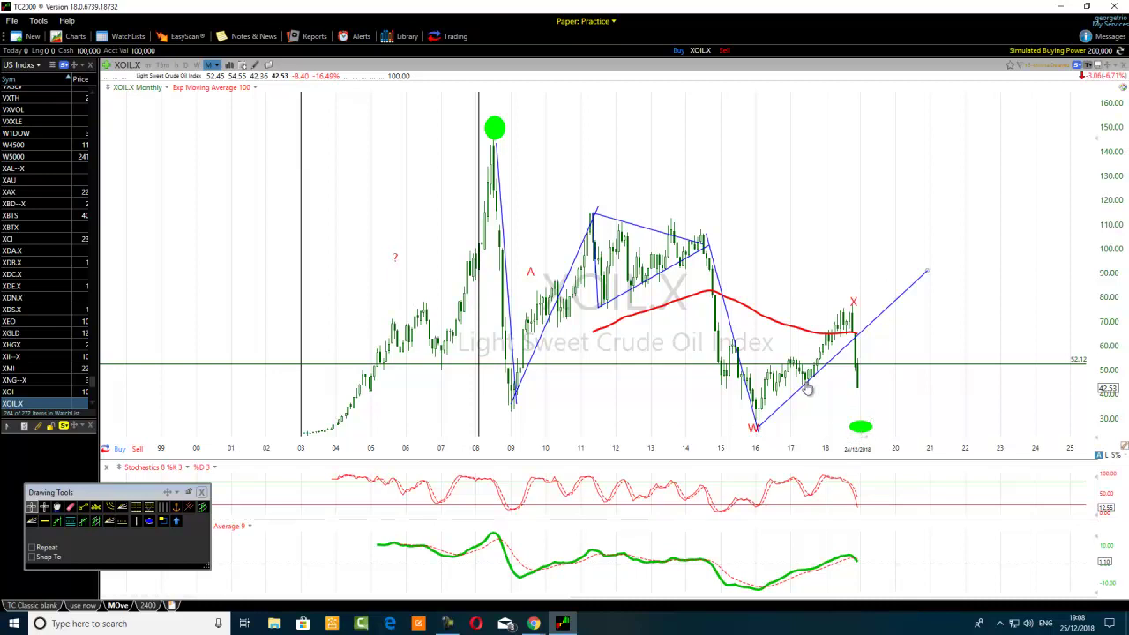
Draw a flat trend line across the recent bars and nudge it slightly lower.
left_click(82, 507)
mouse_move(783, 381)
left_mouse_down()
mouse_move(919, 364)
mouse_move(910, 377)
left_mouse_up()
left_click_drag(832, 385, 829, 391)
Drag the flat blue trend line up to the 148 level near the chart top.
mouse_move(858, 391)
left_click_drag(844, 387, 635, 119)
mouse_move(449, 623)
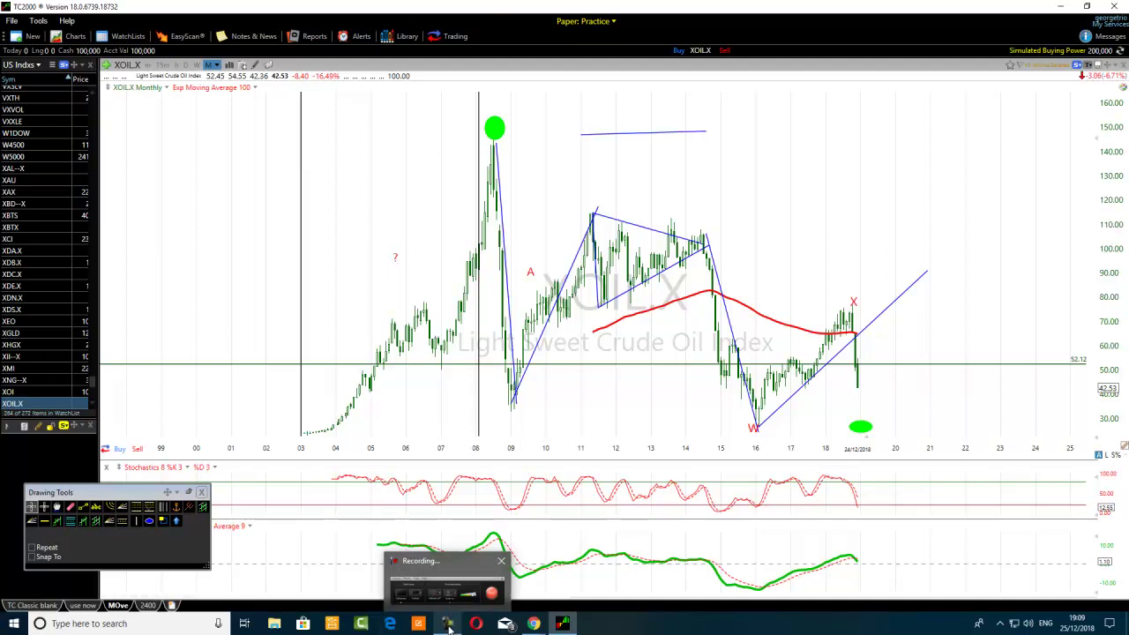
left_click(448, 624)
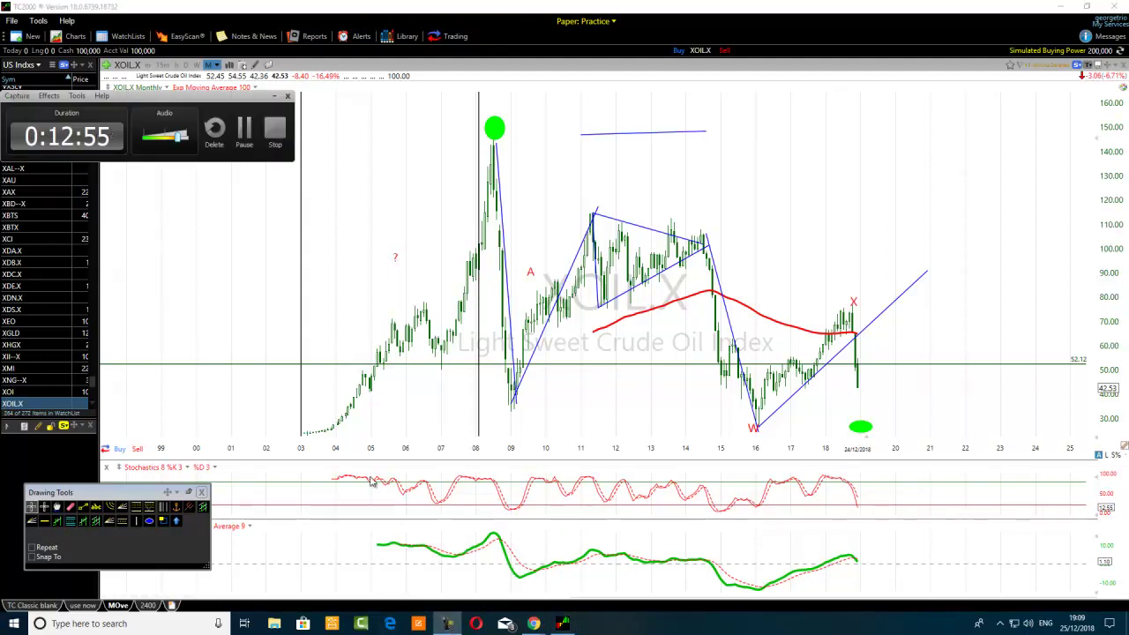
left_click(274, 95)
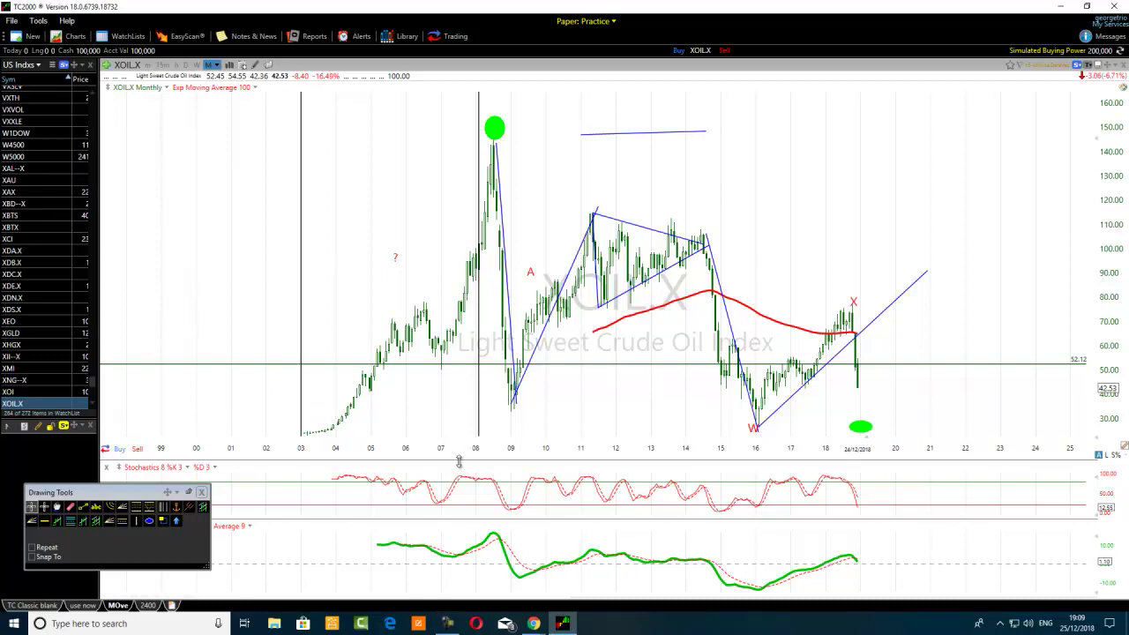
left_click(71, 508)
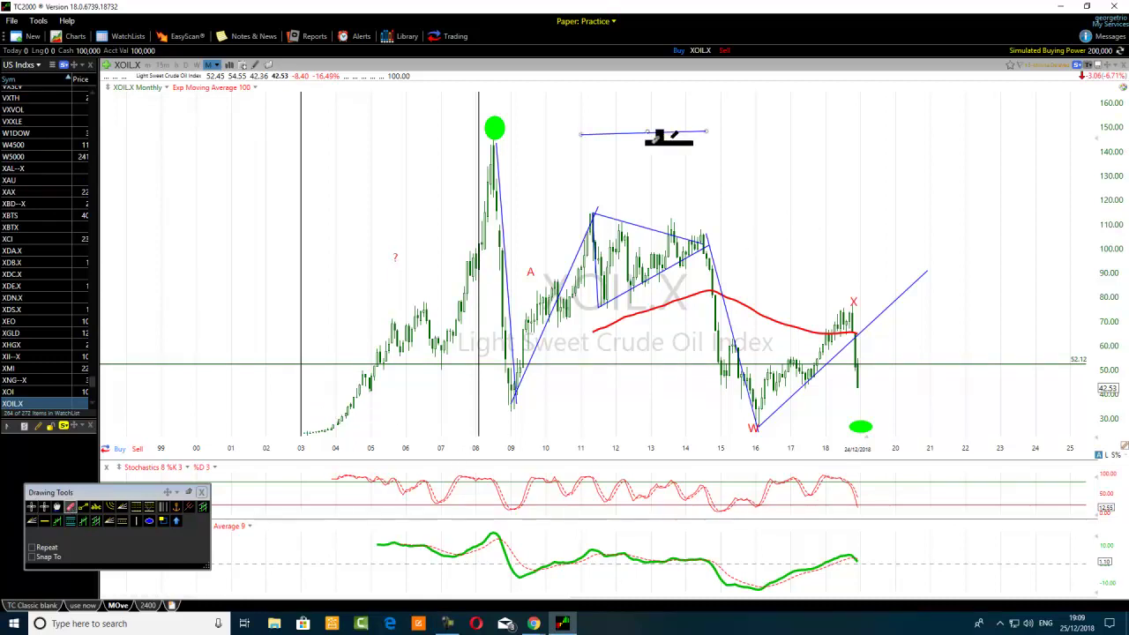
Drag the short blue line near 148 off the chart to delete it.
left_click_drag(657, 135, 693, 436)
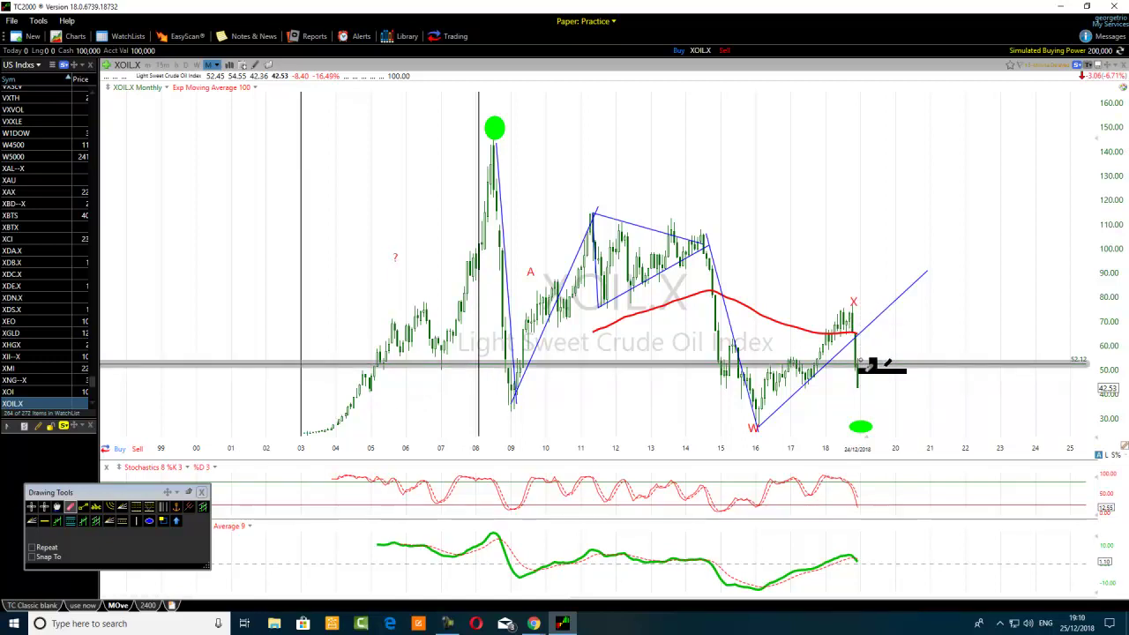
left_click(82, 507)
mouse_move(718, 286)
left_mouse_down()
mouse_move(876, 338)
mouse_move(853, 325)
mouse_move(849, 334)
left_mouse_up()
key("Escape")
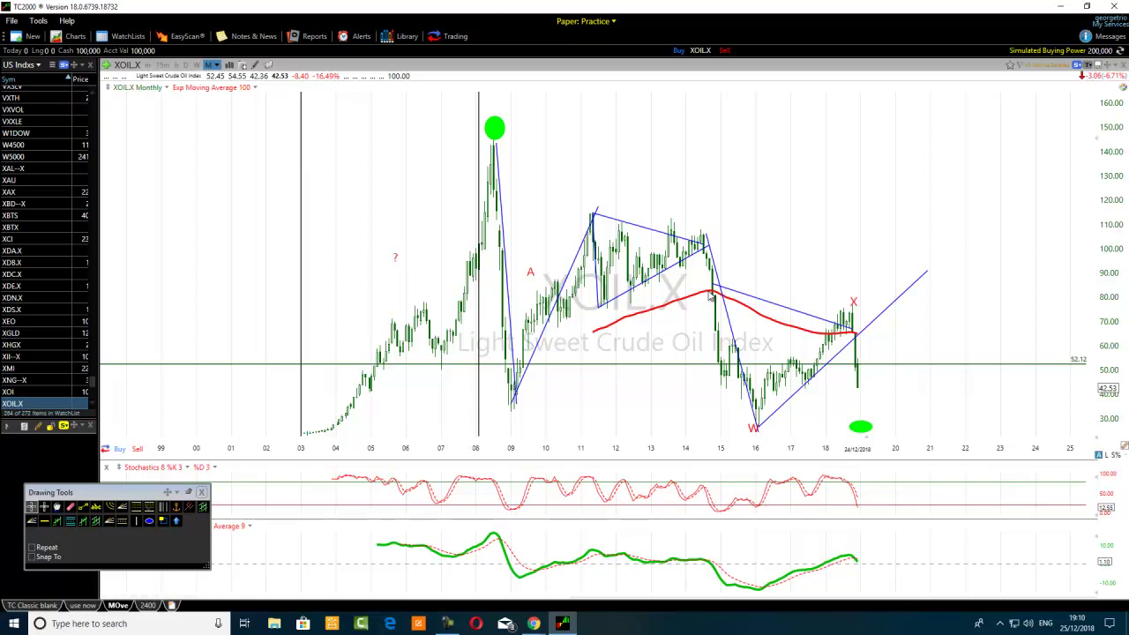
left_click(72, 509)
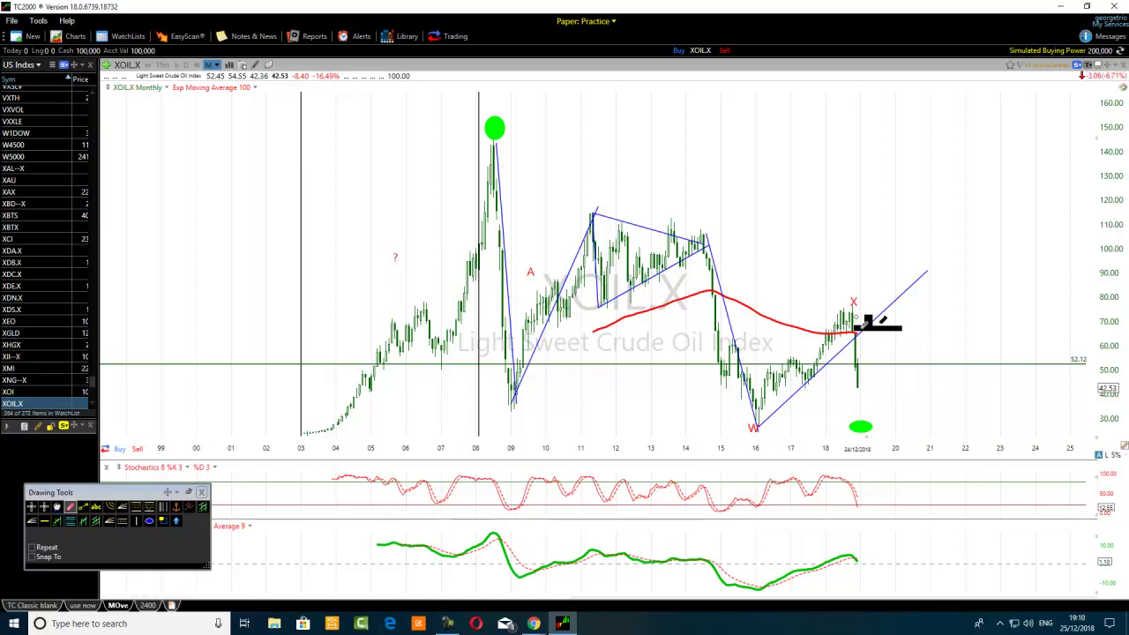
left_click(45, 521)
left_click(834, 388)
left_click(820, 388)
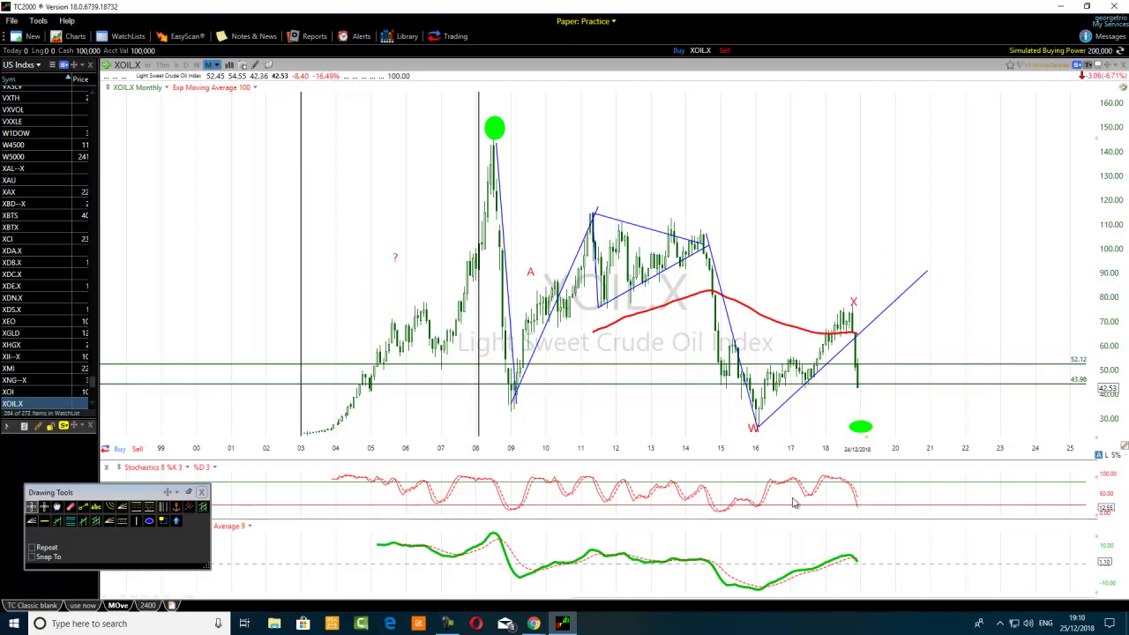
left_click(70, 508)
left_click(946, 362)
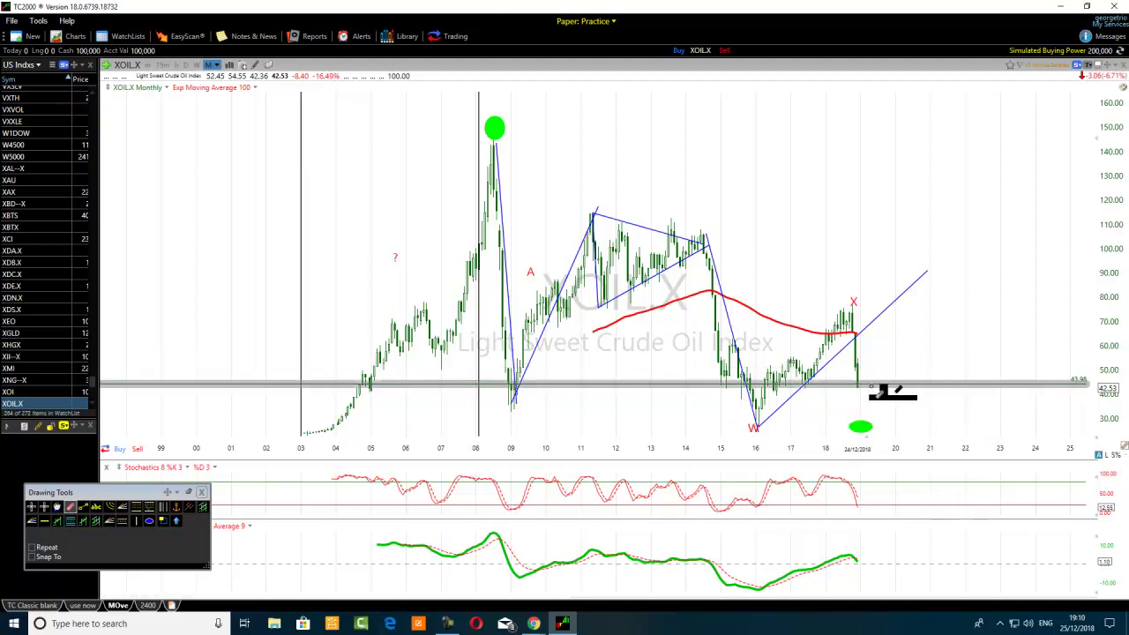
left_click(30, 507)
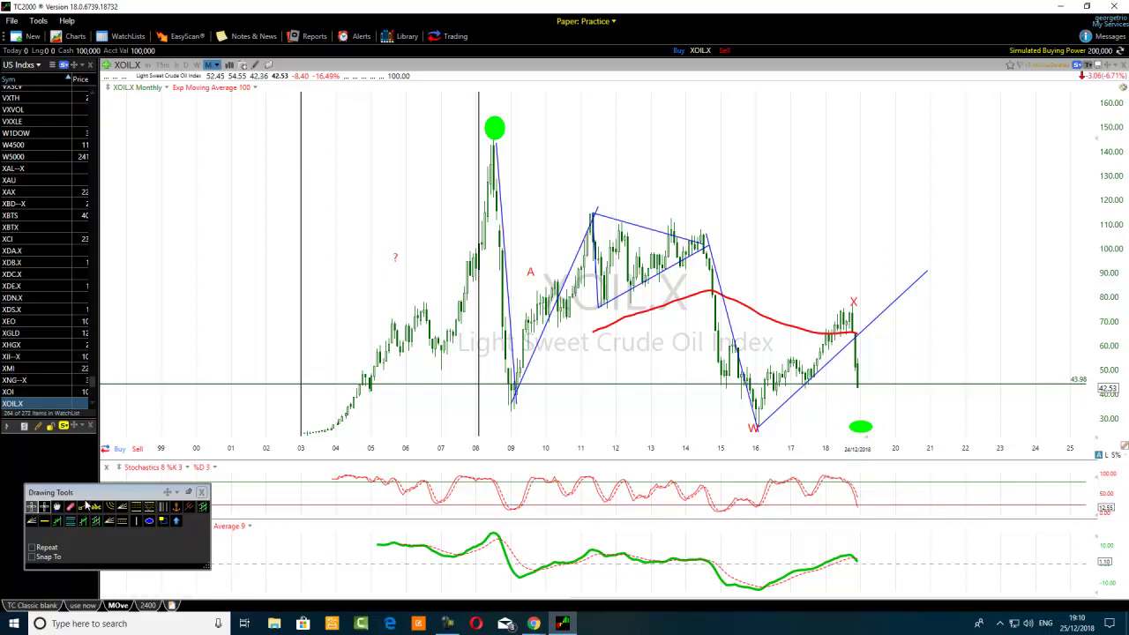
right_click(949, 390)
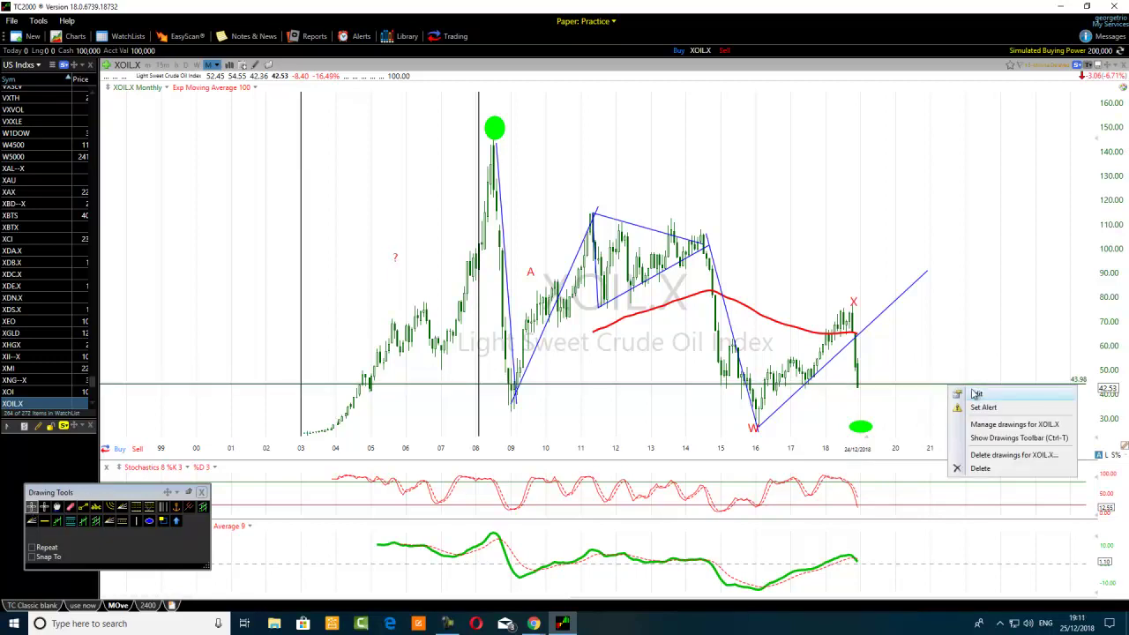
left_click(979, 394)
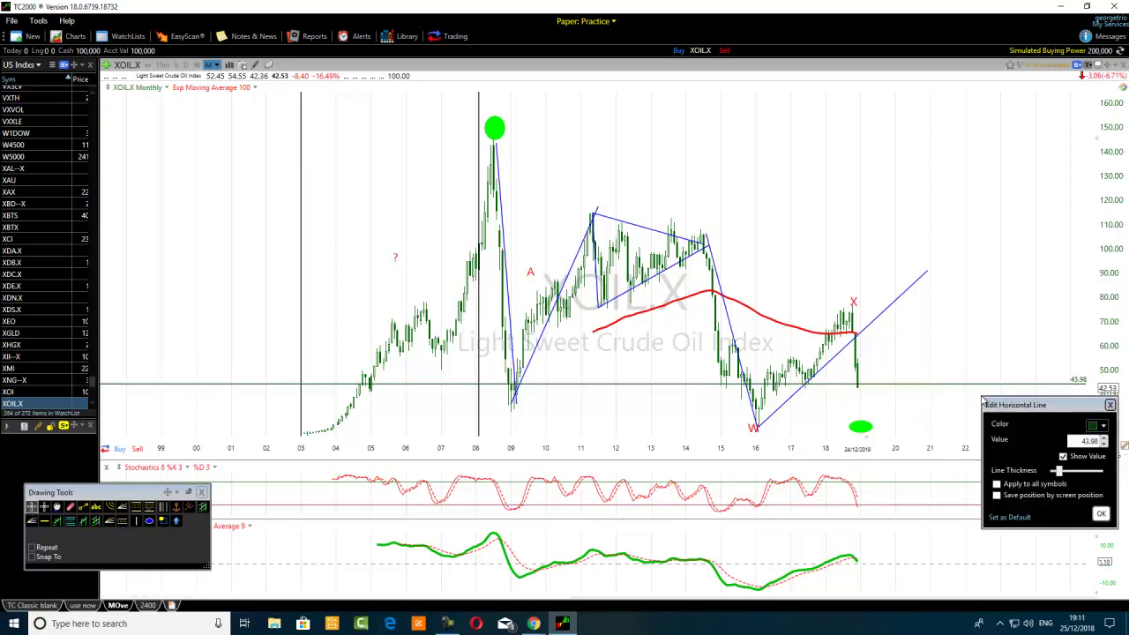
left_click(1091, 426)
left_click(1036, 501)
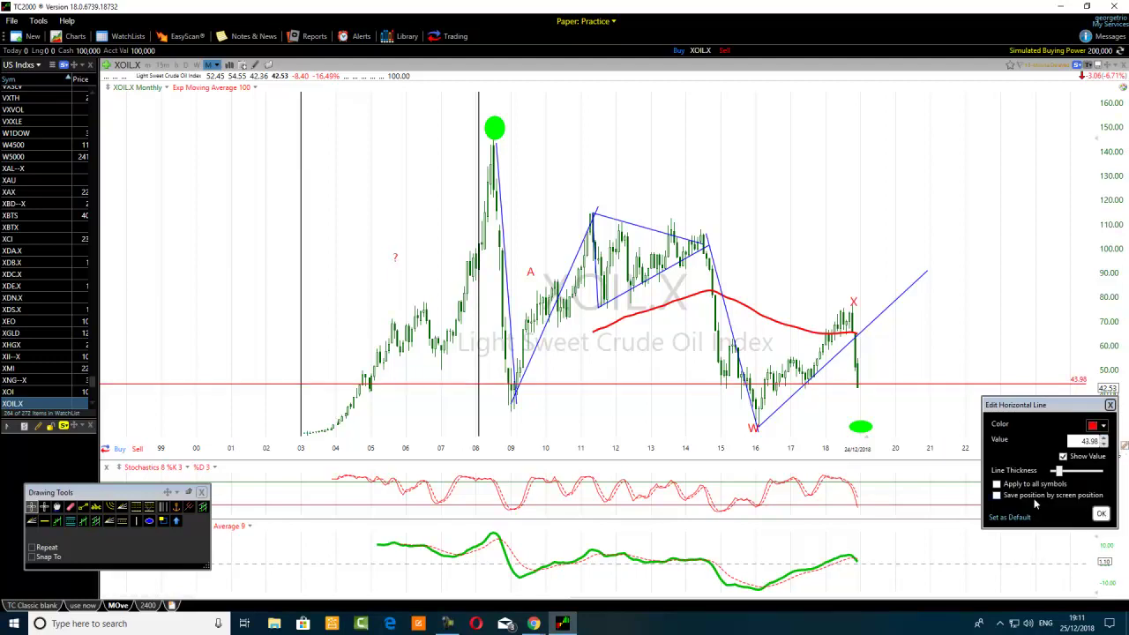
left_click(1100, 520)
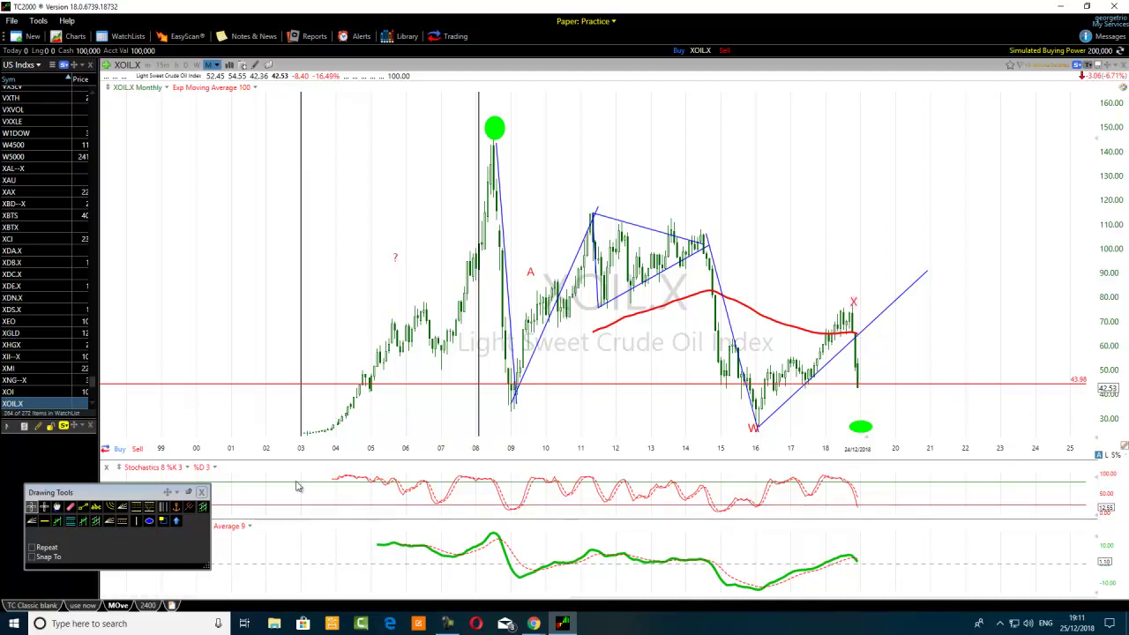
Place a horizontal line at 32.97 just above the W low and recolour it red.
left_click(44, 520)
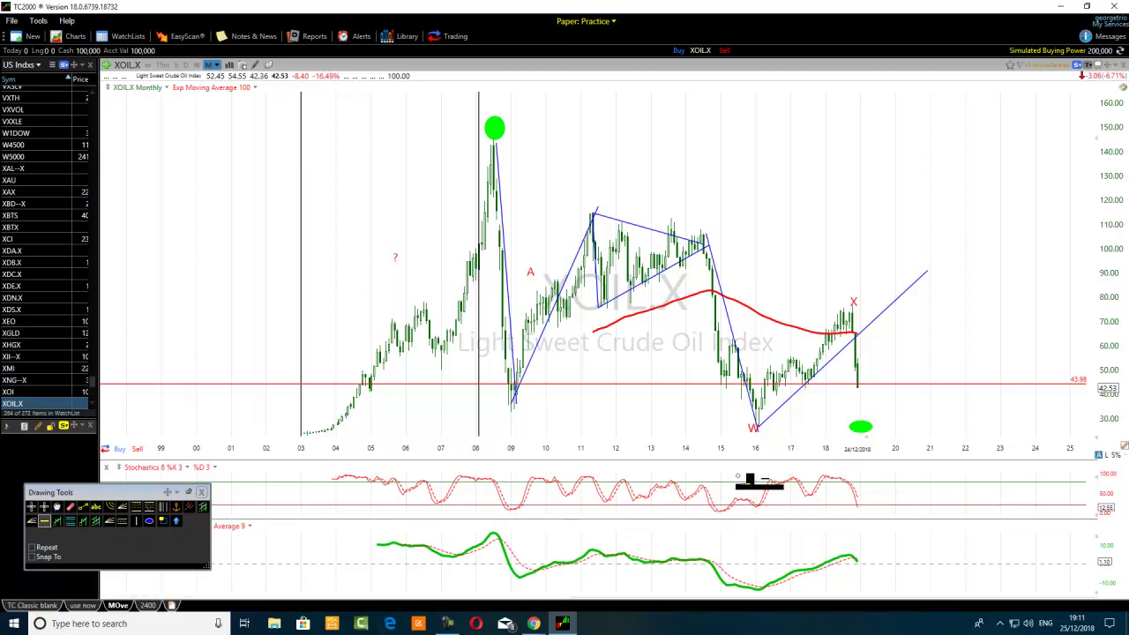
left_click(755, 411)
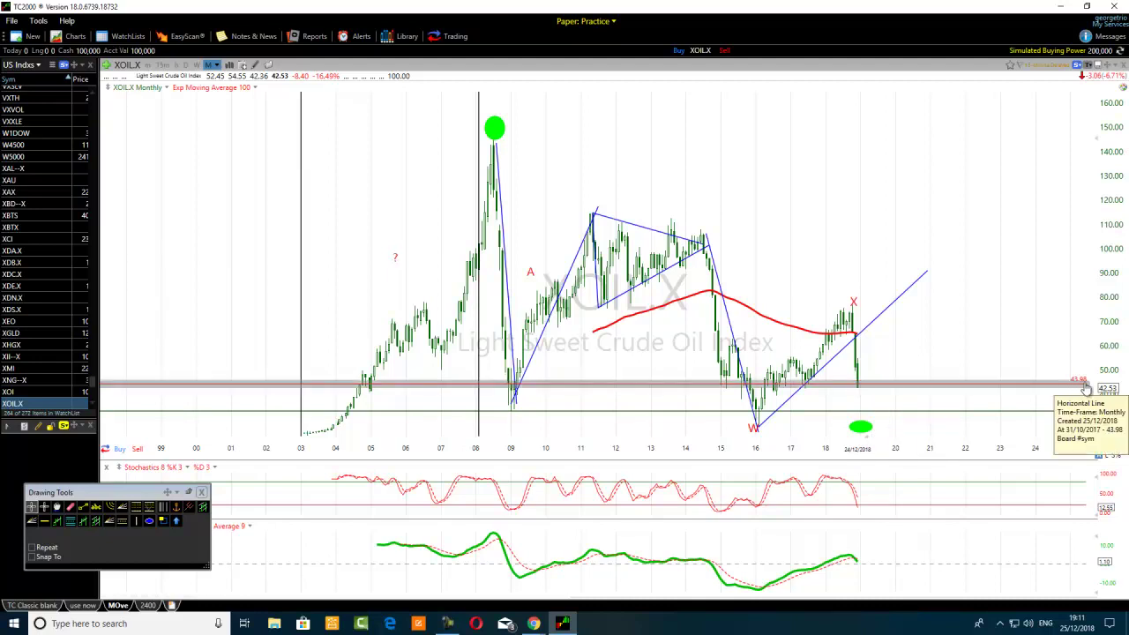
right_click(920, 413)
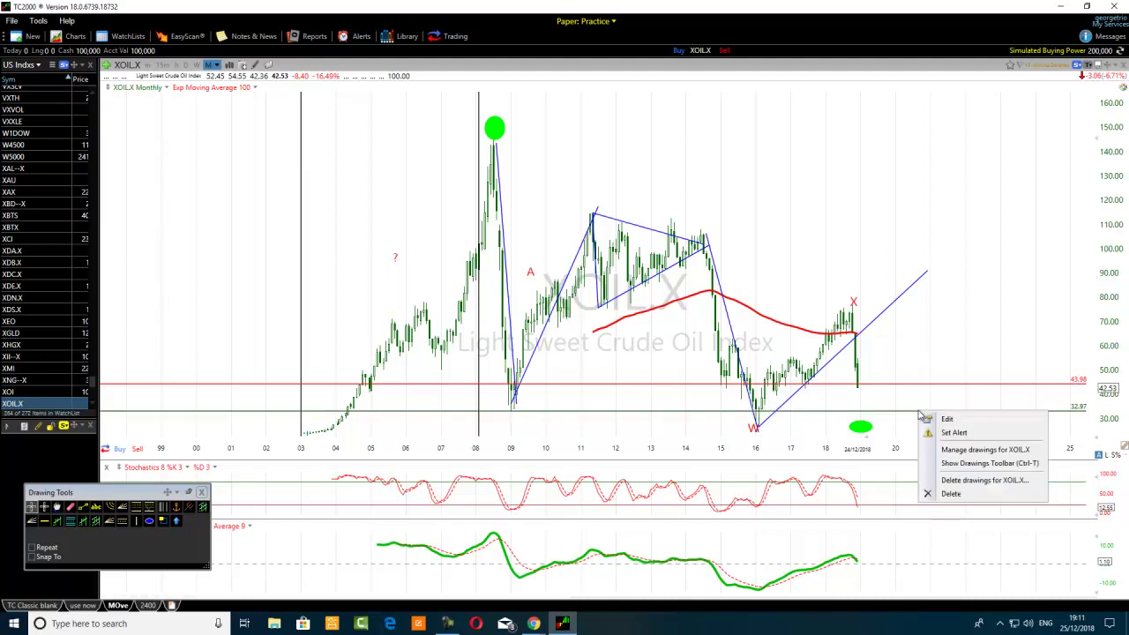
left_click(940, 420)
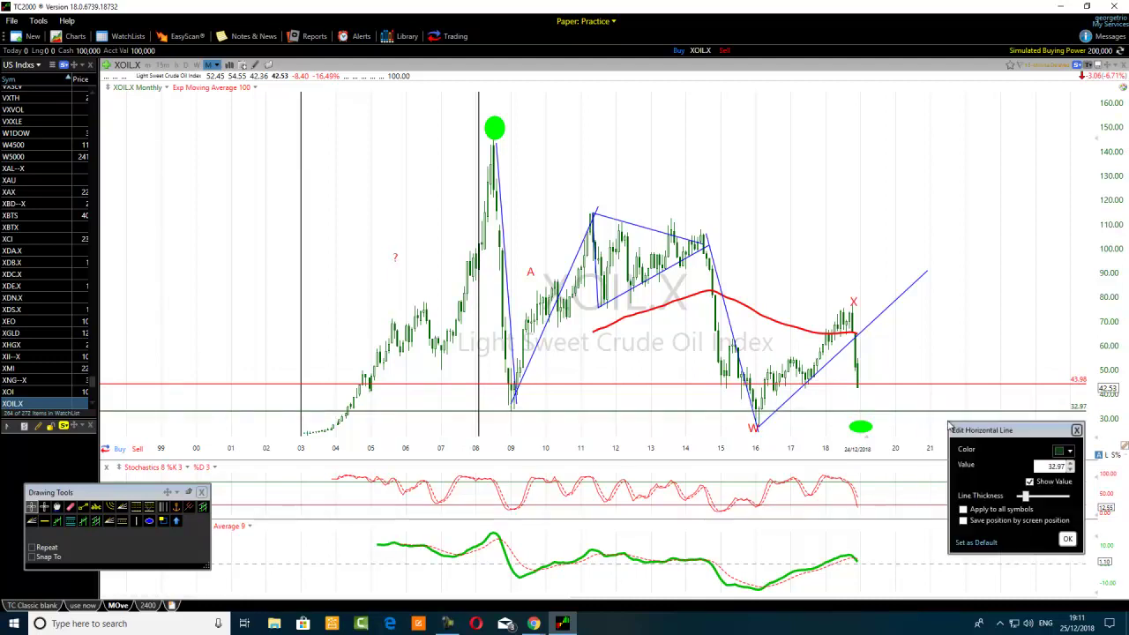
left_click(1062, 453)
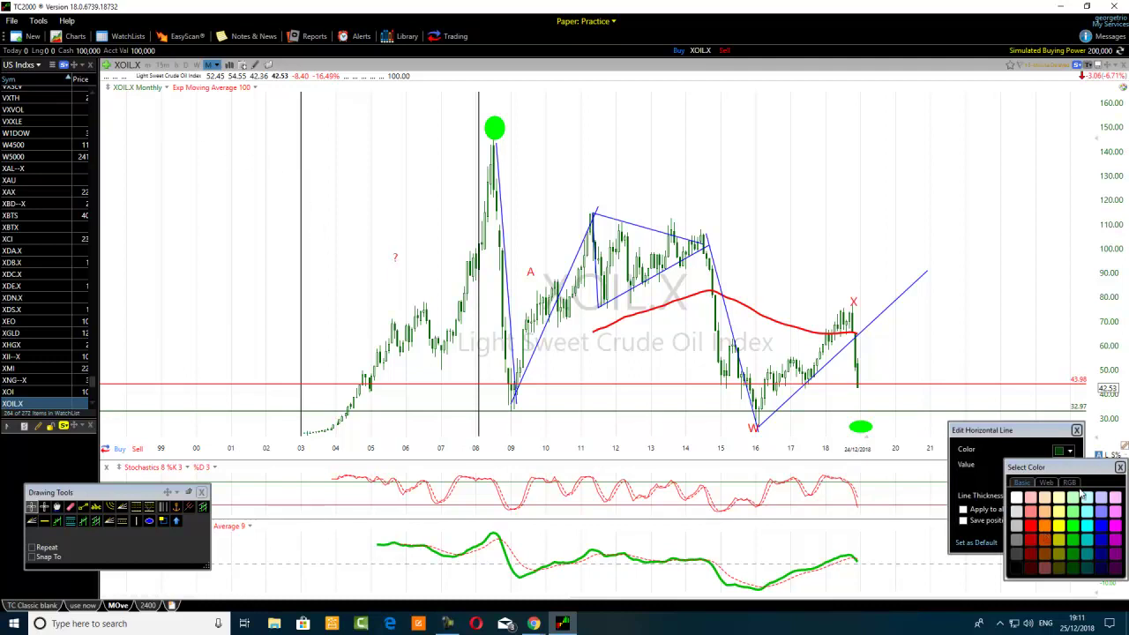
left_click(1033, 533)
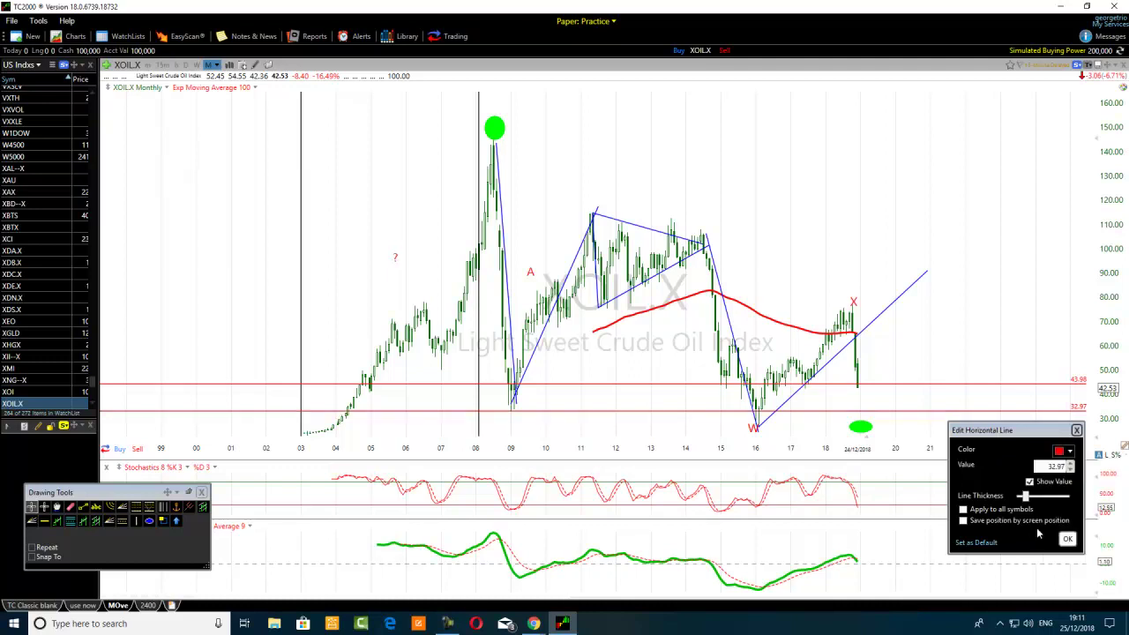
left_click(1071, 542)
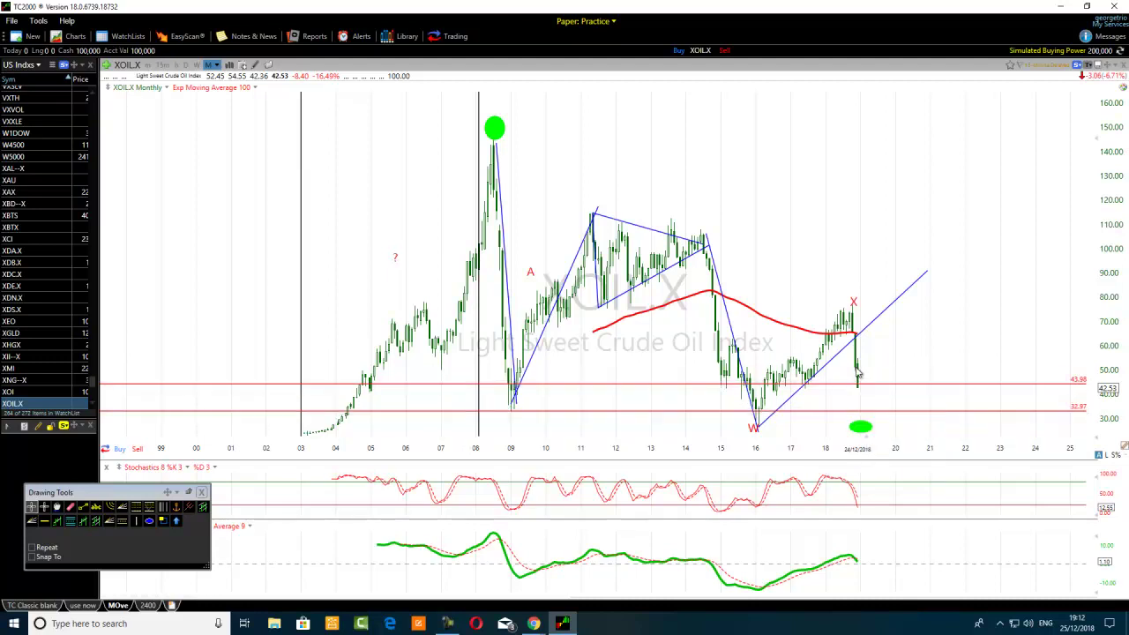
scroll(852, 377, "up", 5)
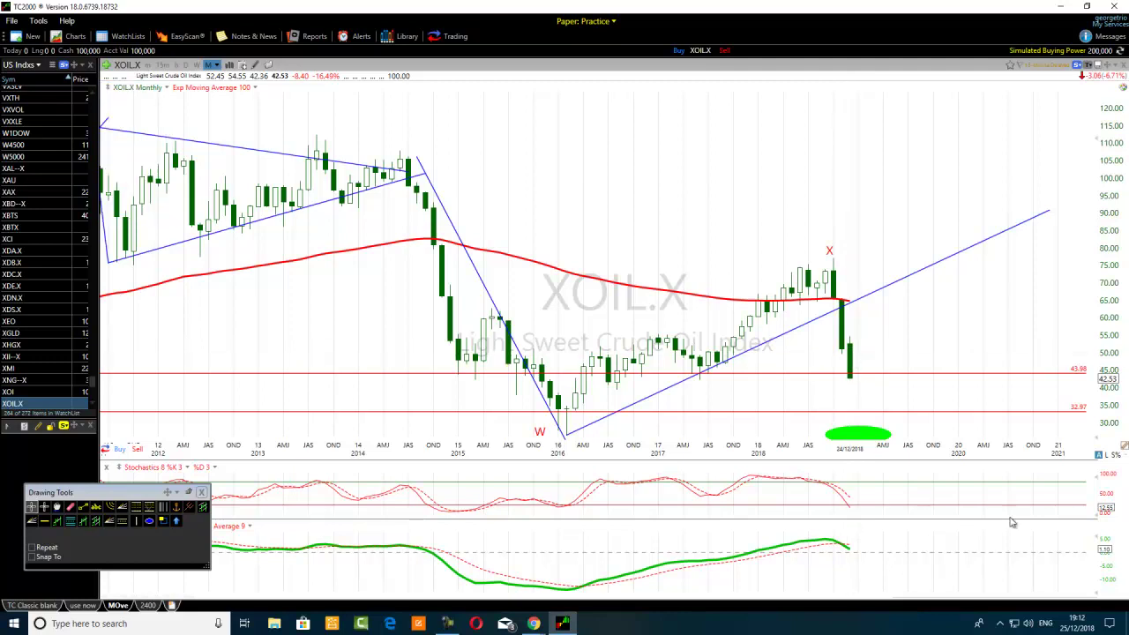
left_click(1074, 623)
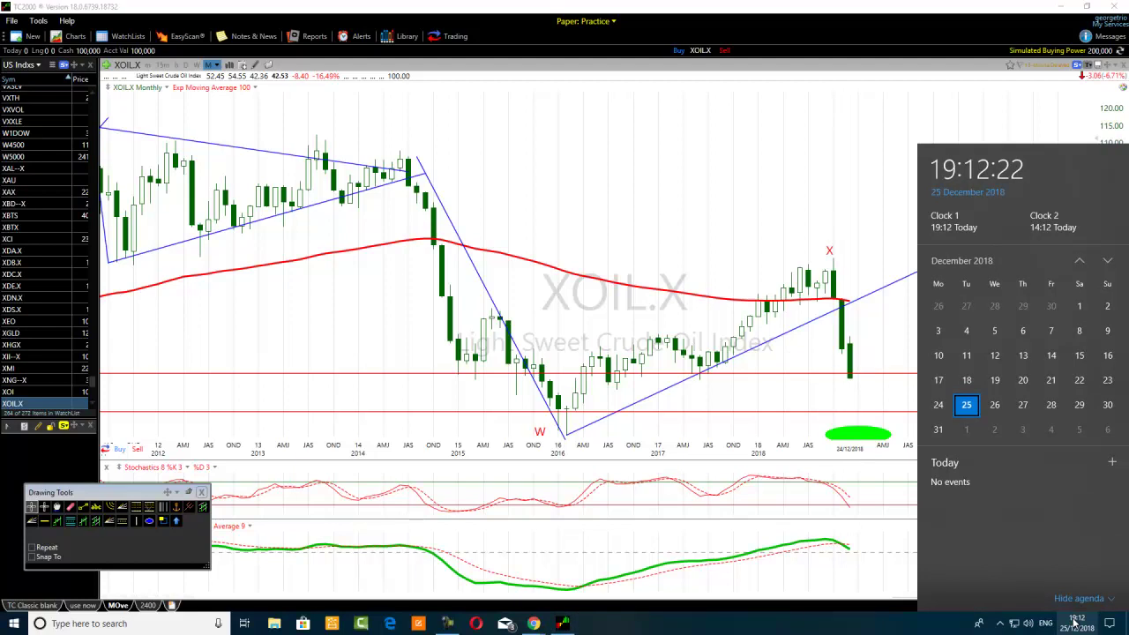
left_click(681, 182)
scroll(550, 295, "down", 3)
scroll(559, 299, "down", 1)
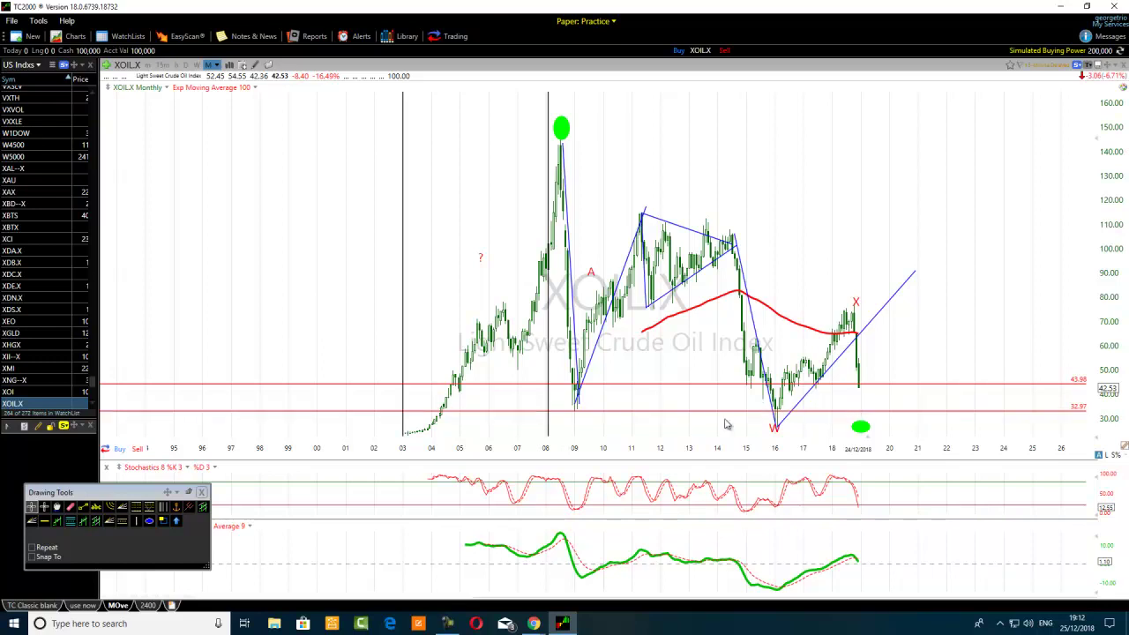
scroll(646, 431, "up", 2)
scroll(646, 431, "up", 1)
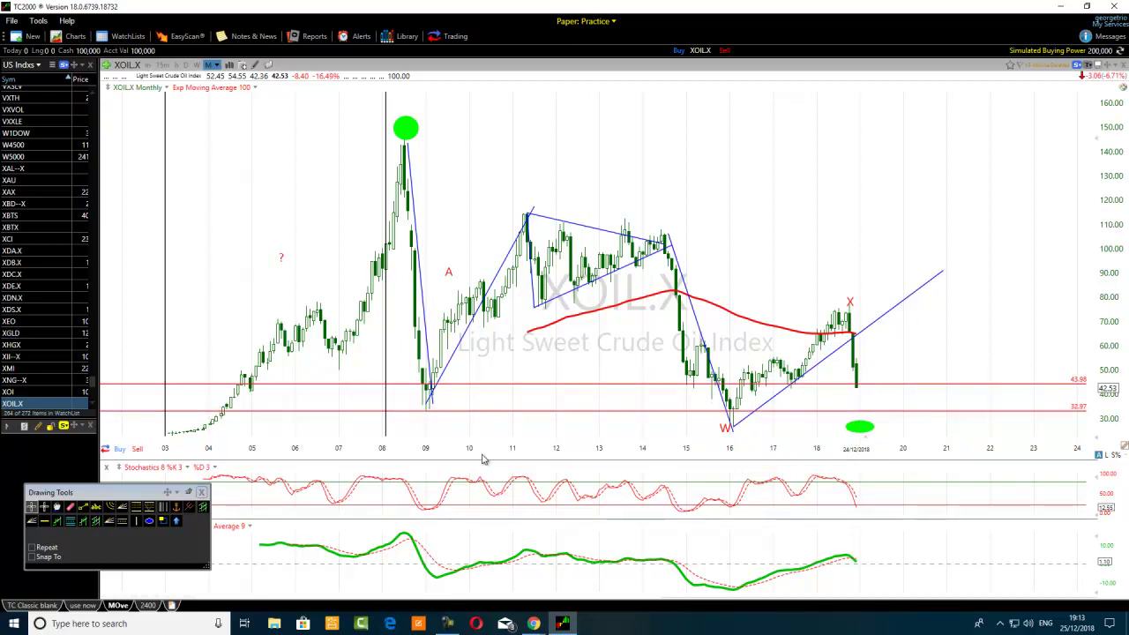
scroll(482, 458, "down", 2)
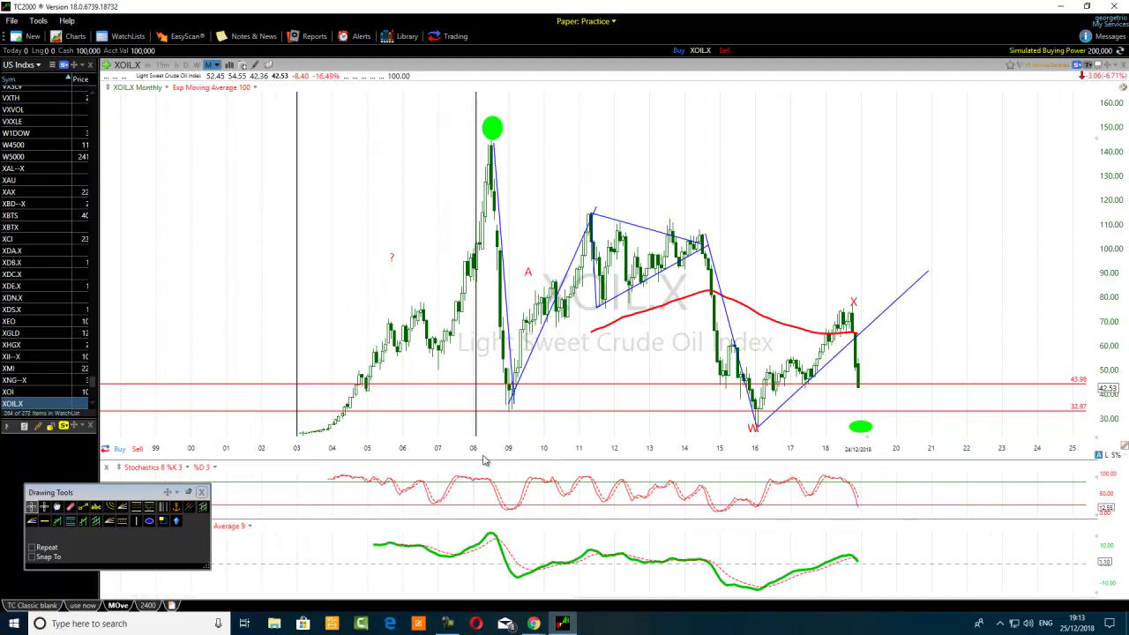
scroll(483, 460, "down", 2)
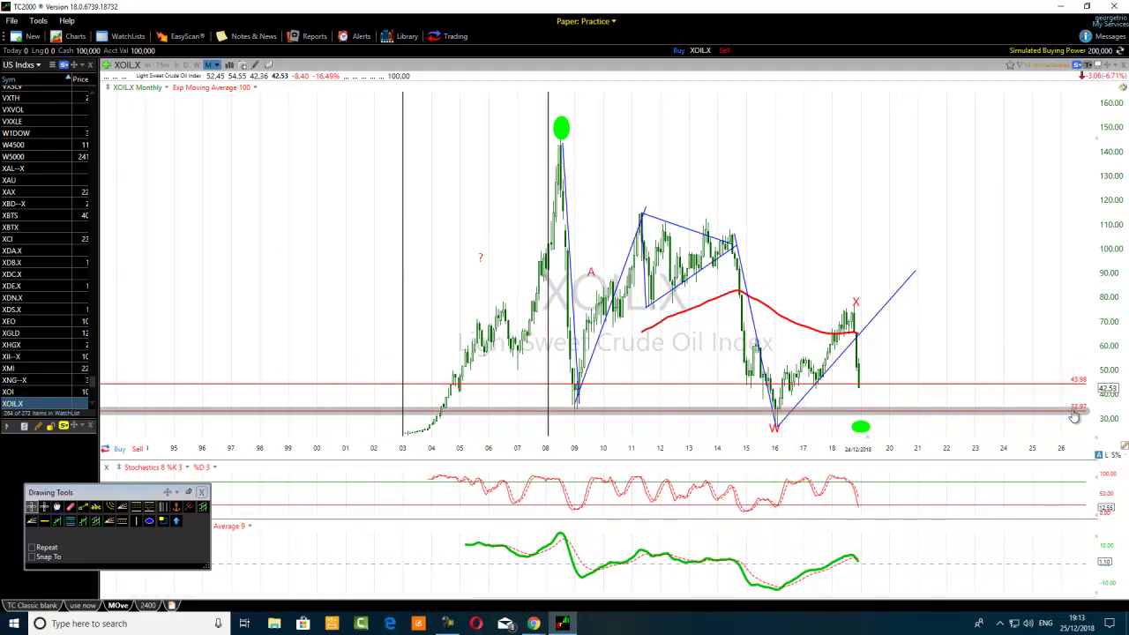
mouse_move(1077, 412)
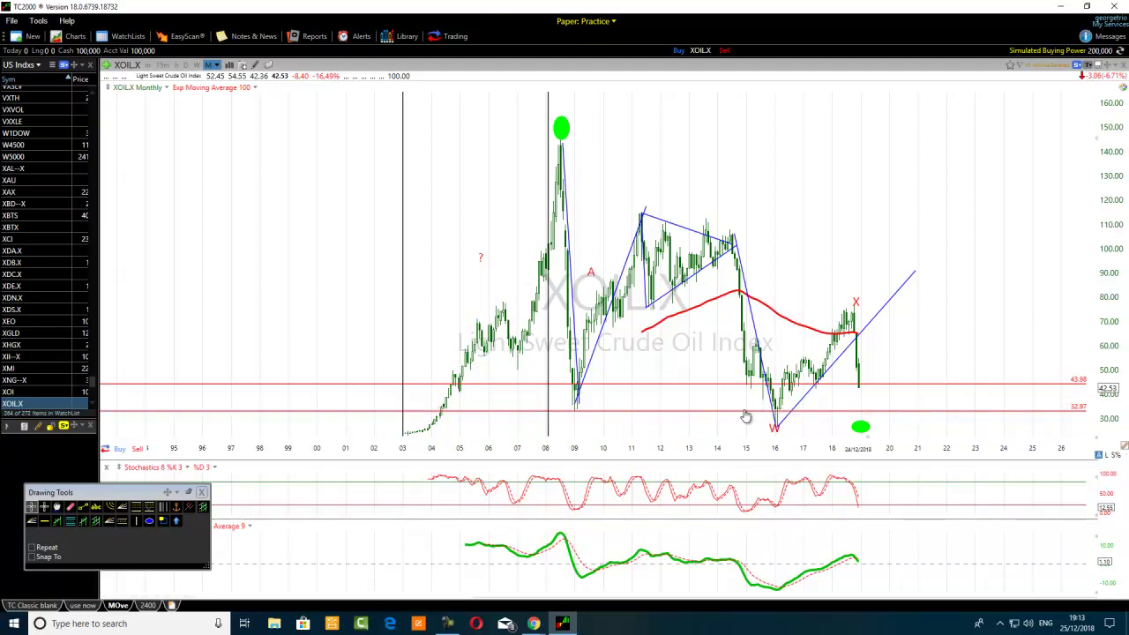
scroll(756, 406, "up", 2)
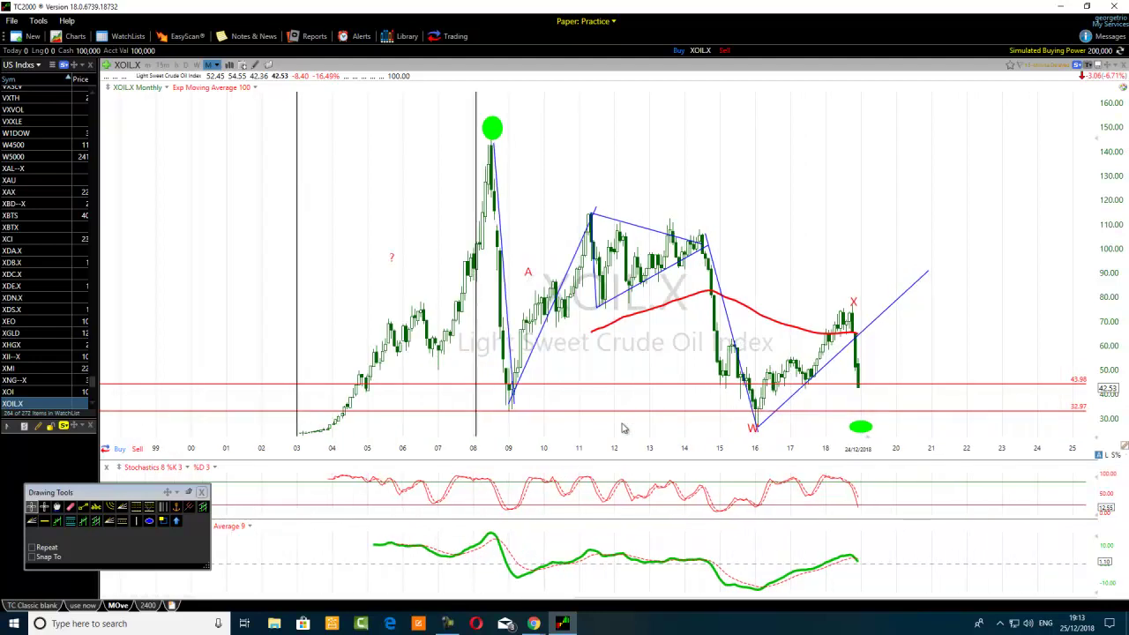
left_click(149, 521)
left_click_drag(732, 329, 702, 342)
left_click(149, 521)
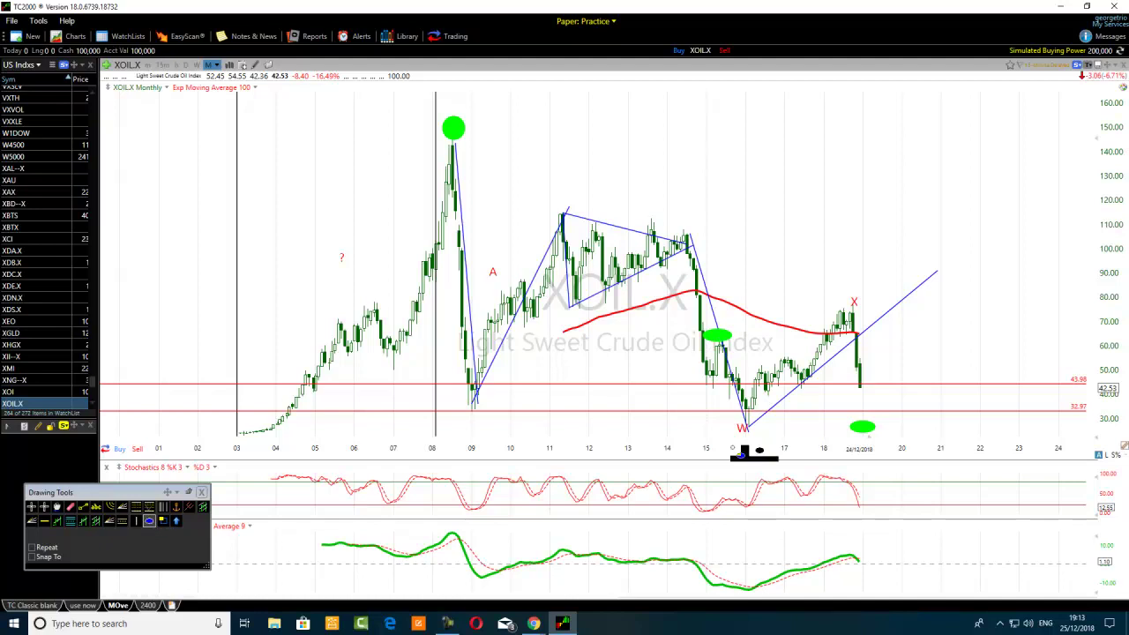
left_click_drag(758, 421, 725, 432)
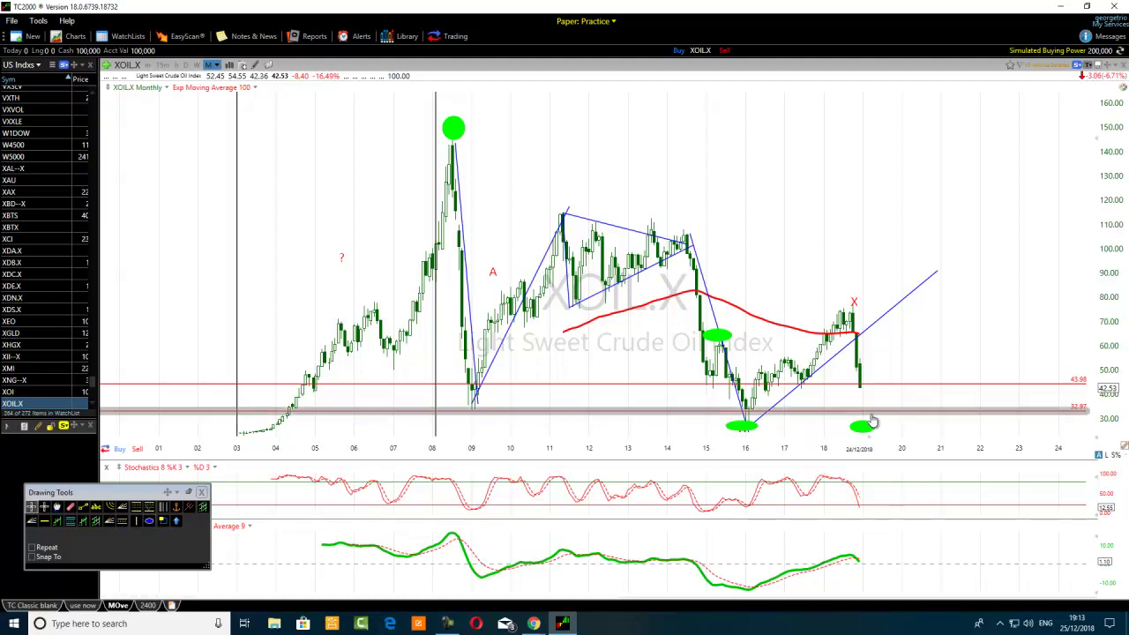
mouse_move(723, 344)
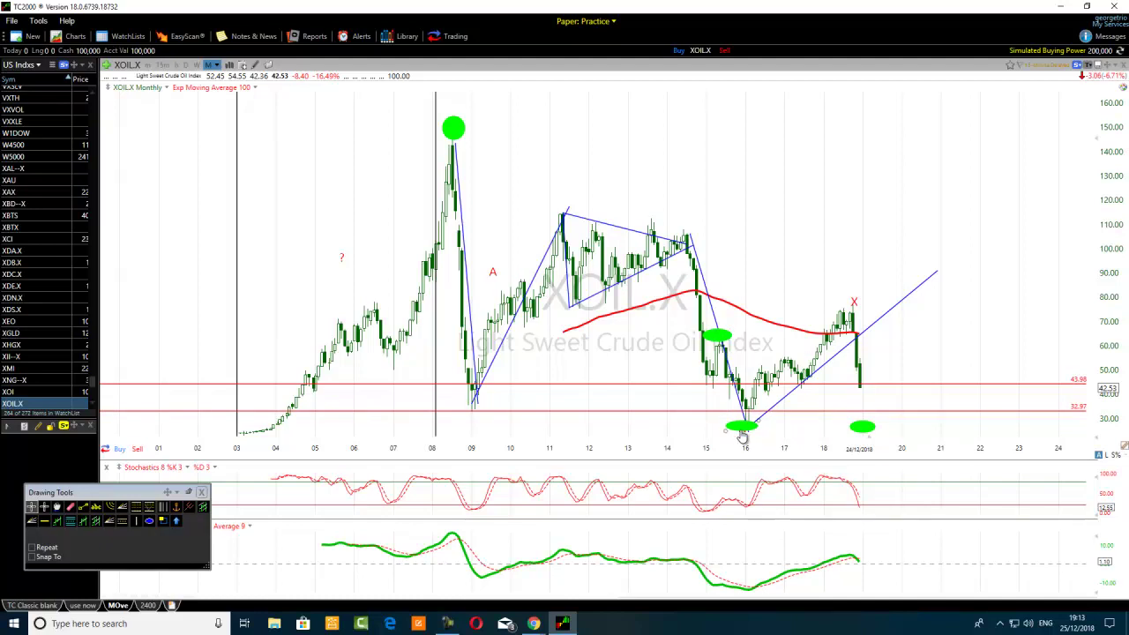
mouse_move(742, 437)
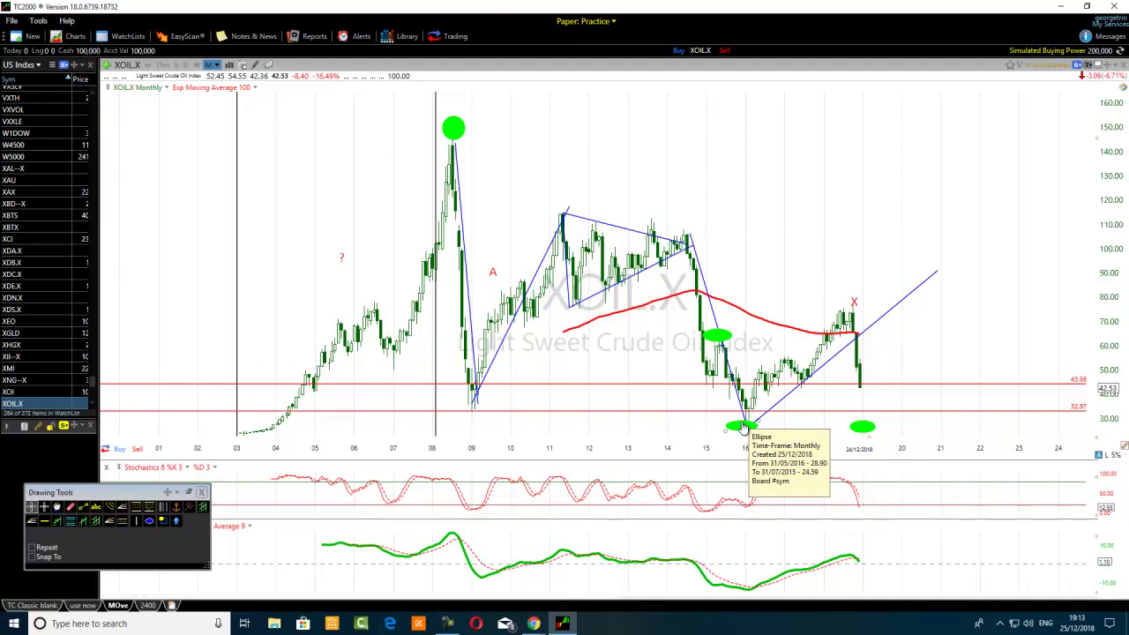
left_click(71, 507)
left_click(722, 338)
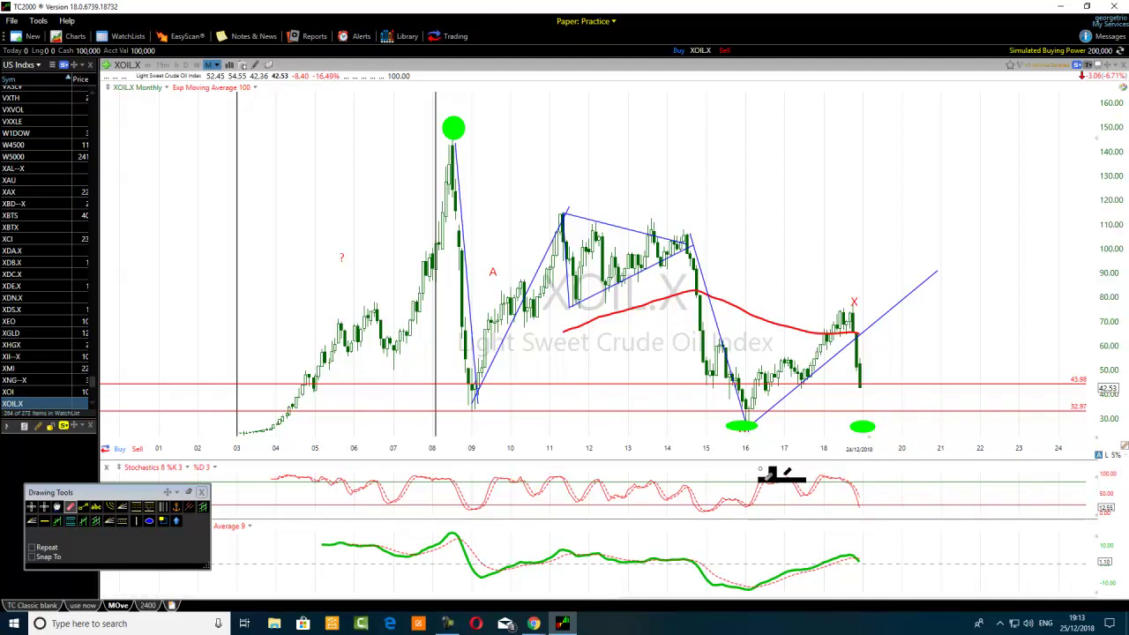
left_click(743, 427)
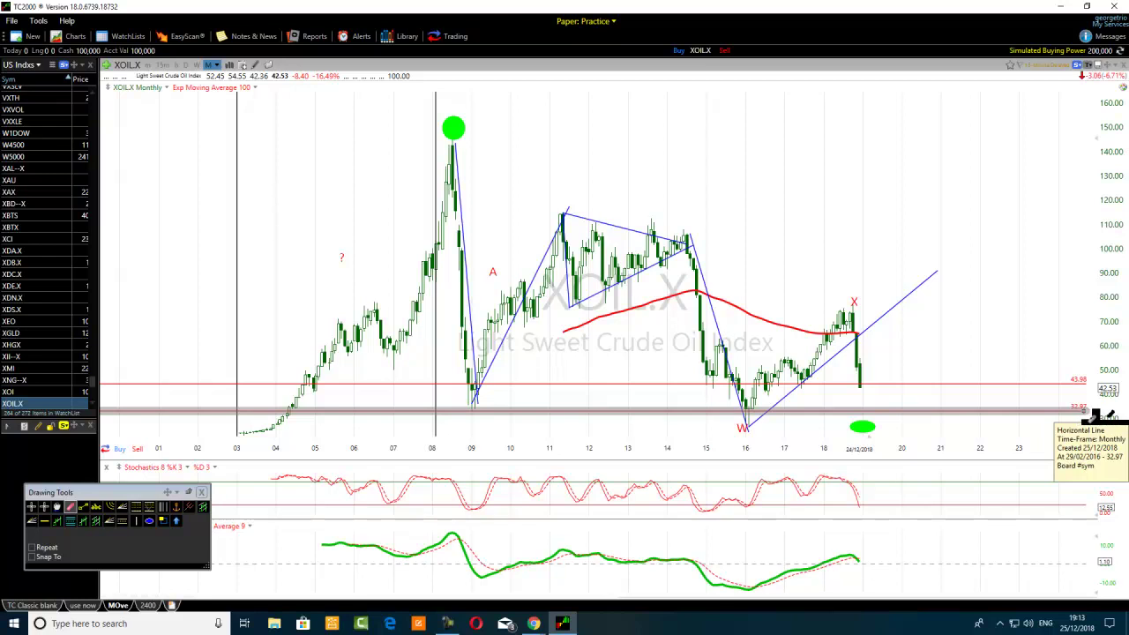
left_click_drag(720, 383, 348, 489)
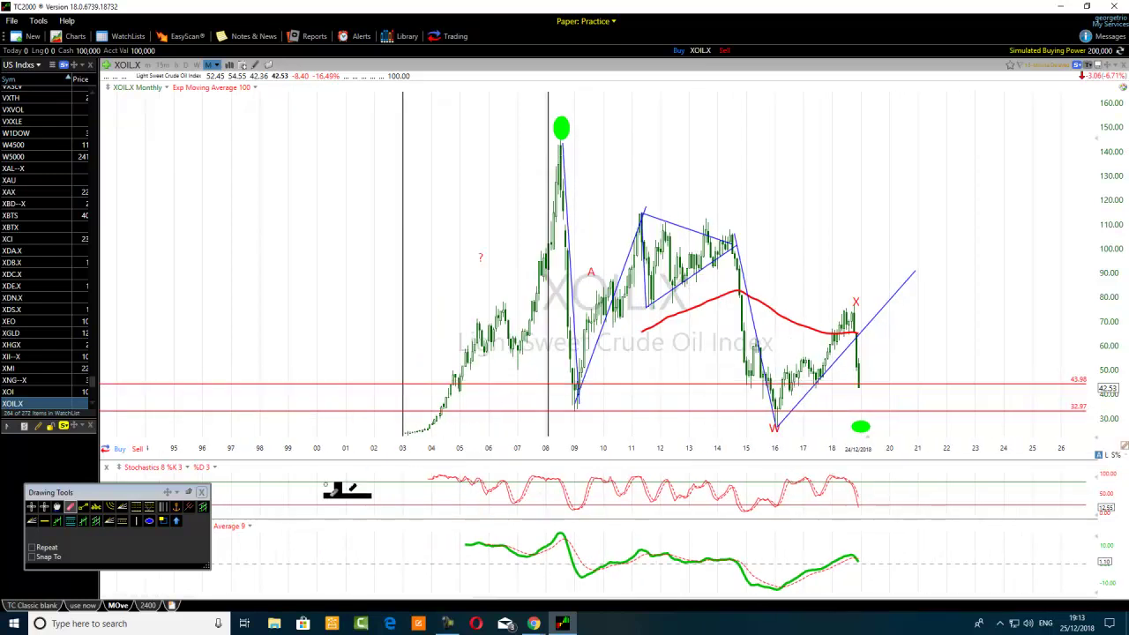
left_click(83, 506)
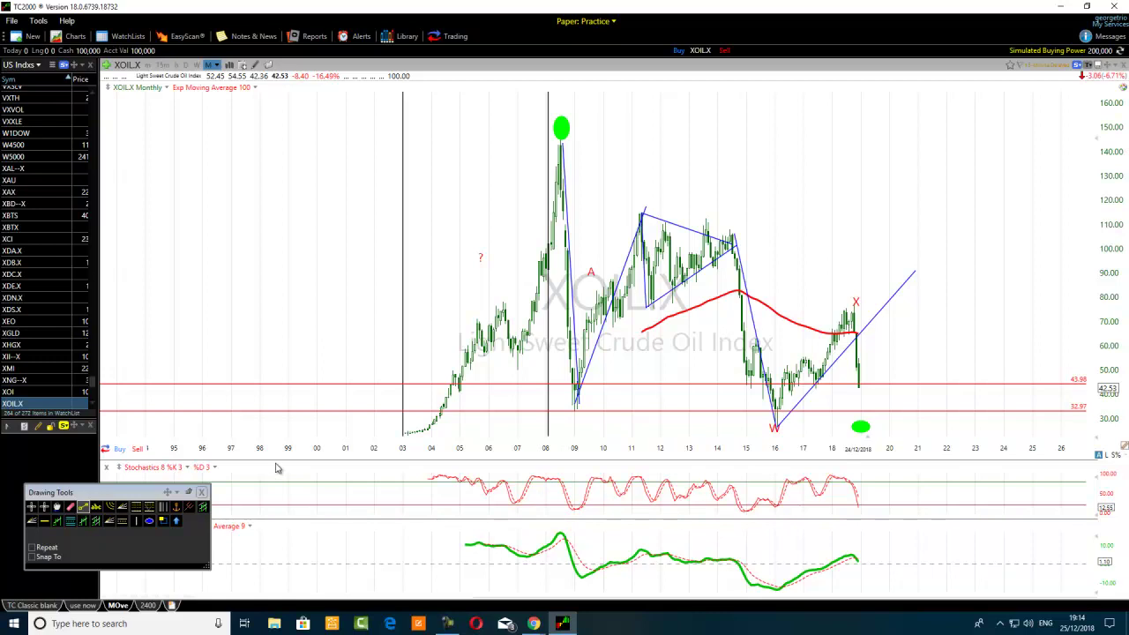
Draw a falling trend line from the 2008 peak past X and shift the green ellipse to the 2014 highs.
left_click(32, 508)
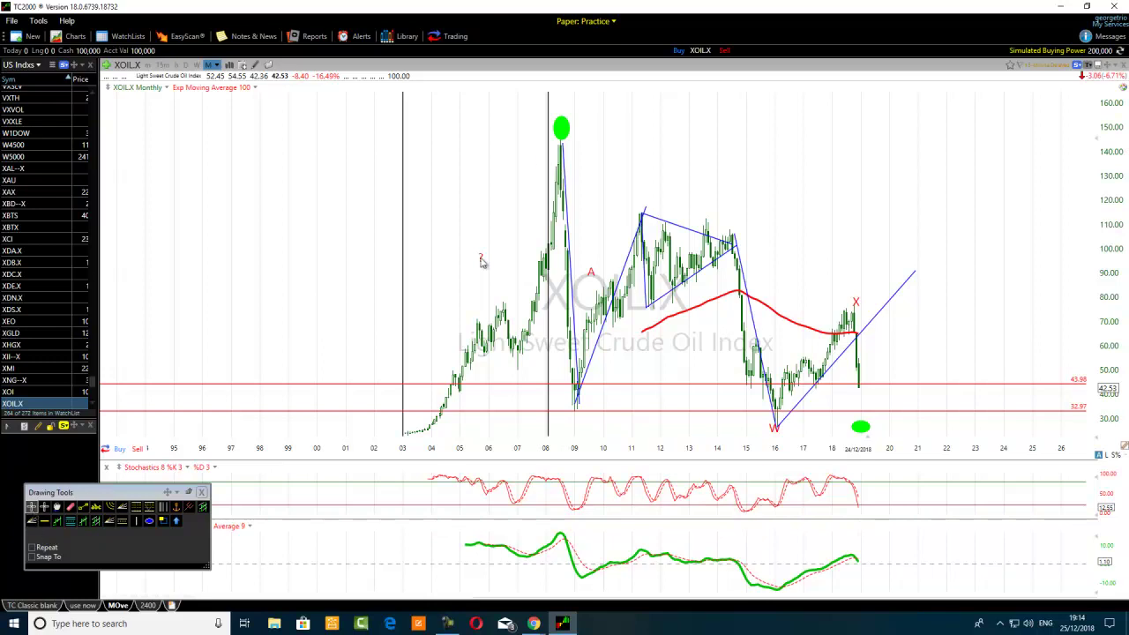
left_click_drag(570, 124, 562, 123)
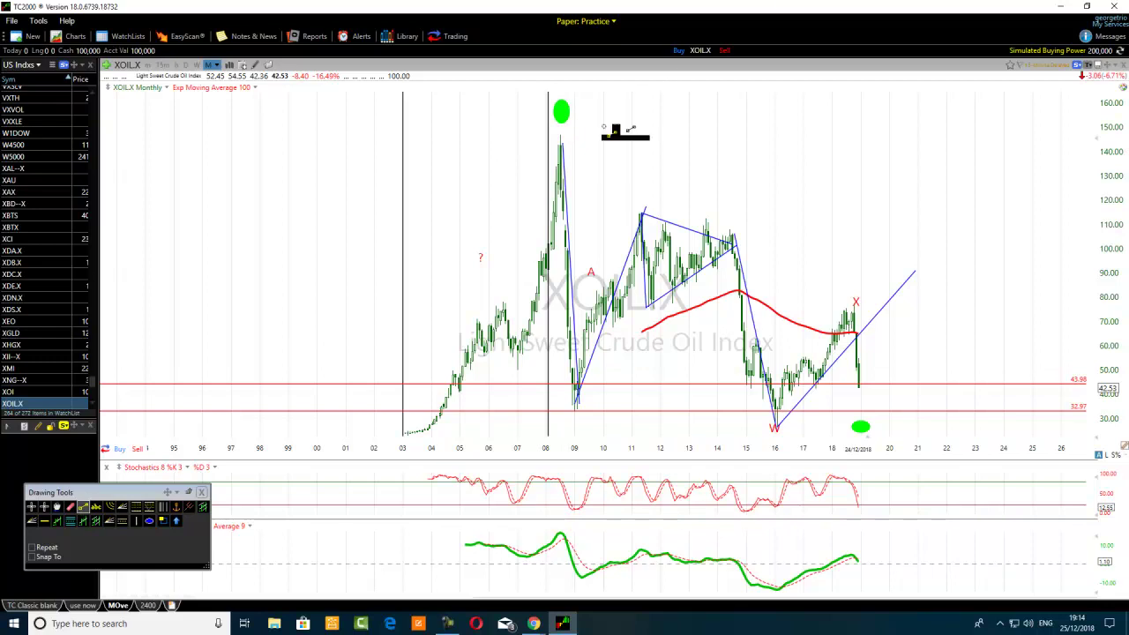
mouse_move(560, 134)
left_mouse_down()
mouse_move(1002, 331)
mouse_move(1058, 423)
left_mouse_up()
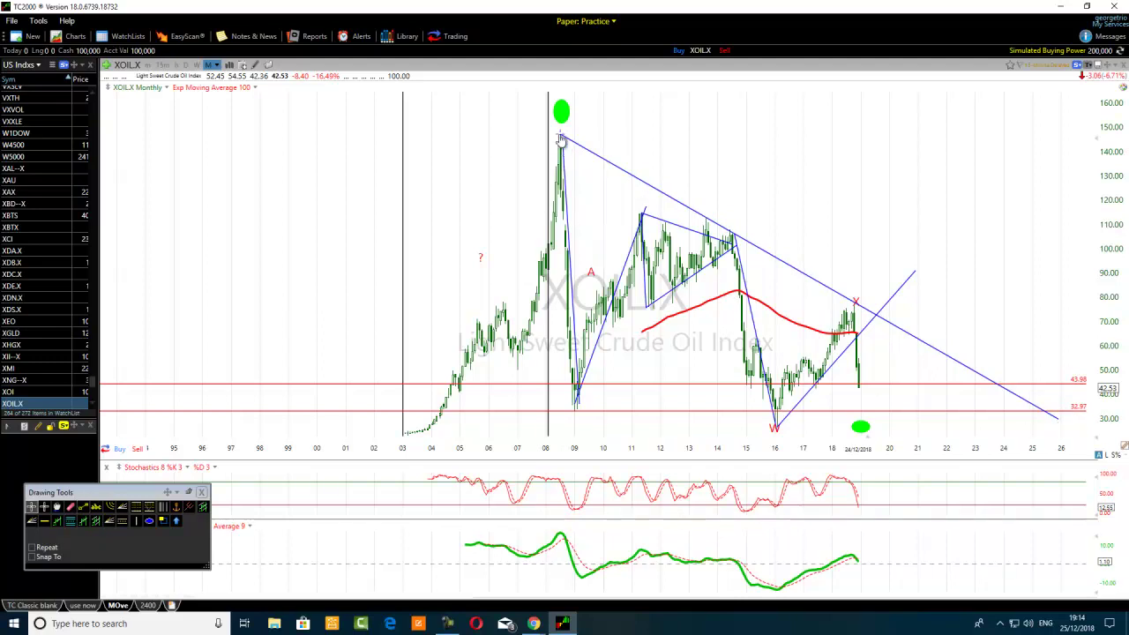
mouse_move(557, 123)
left_mouse_down()
mouse_move(559, 134)
mouse_move(686, 167)
mouse_move(707, 220)
left_mouse_up()
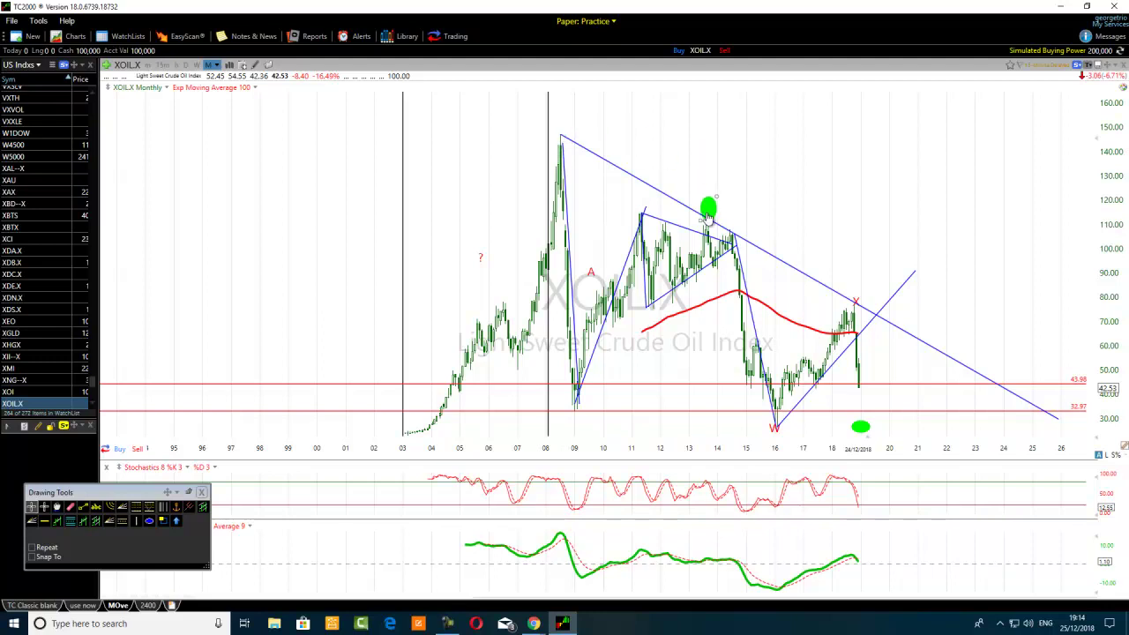
Recolour the long falling trend line magenta and reposition the green circle atop the 2008 high.
right_click(770, 256)
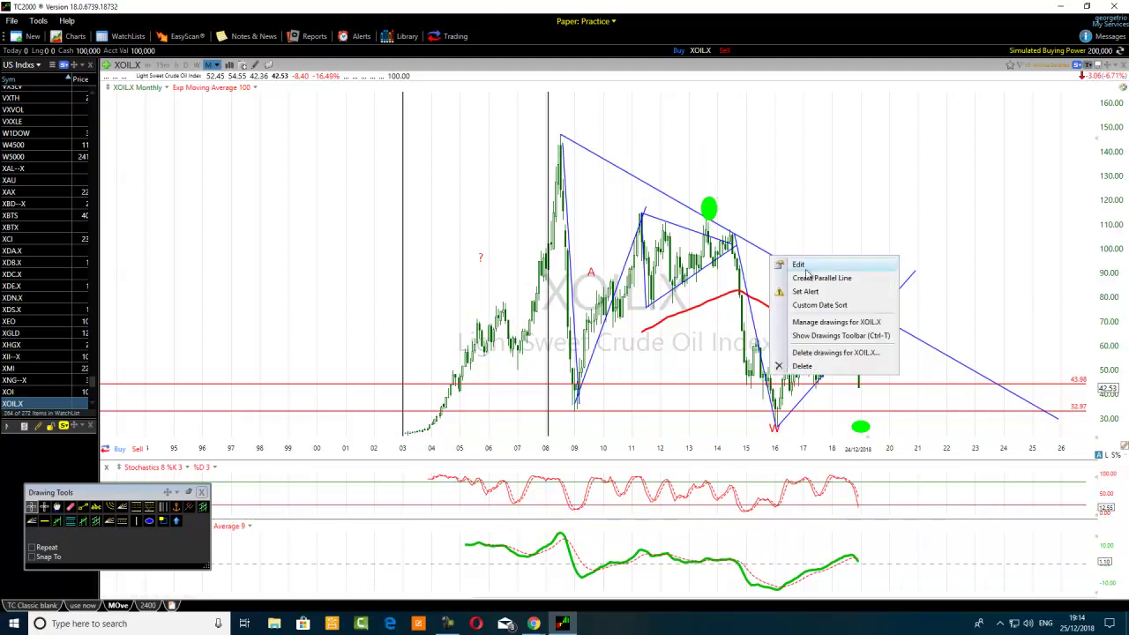
left_click(799, 266)
left_click(922, 300)
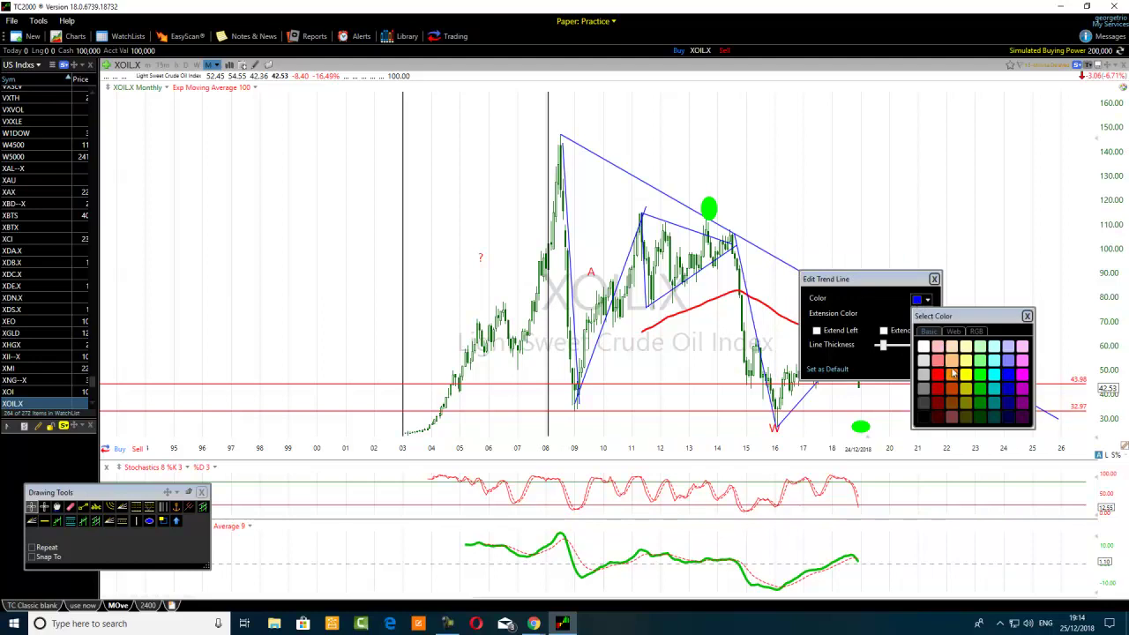
left_click(1021, 377)
left_click(925, 365)
mouse_move(704, 209)
left_mouse_down()
mouse_move(825, 263)
mouse_move(854, 294)
left_mouse_up()
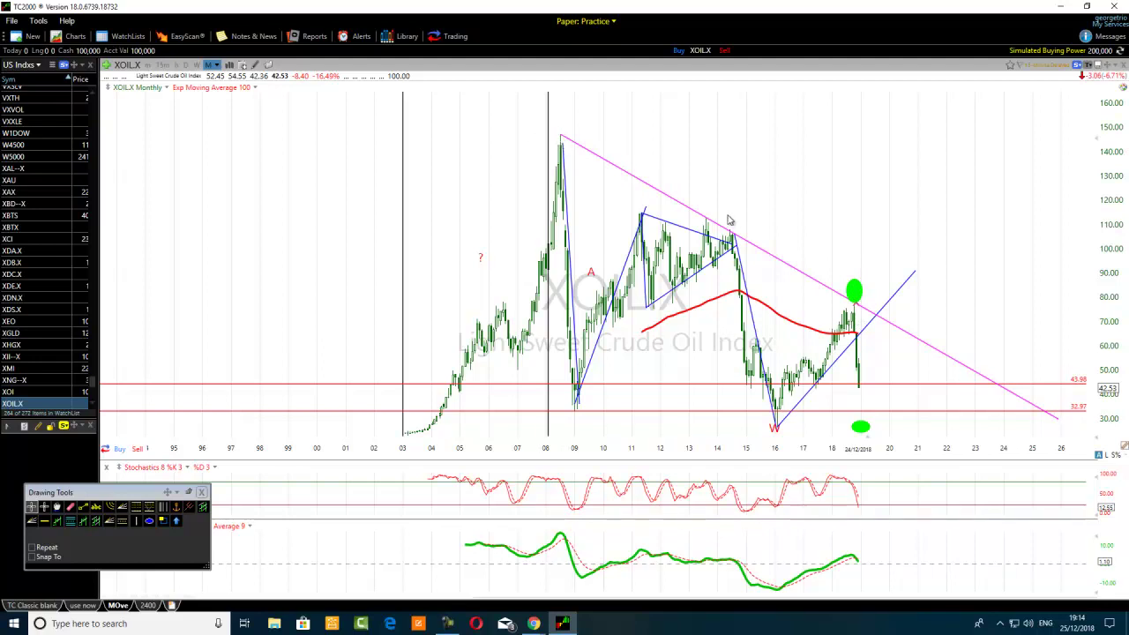
mouse_move(857, 296)
left_mouse_down()
mouse_move(641, 193)
mouse_move(563, 128)
left_mouse_up()
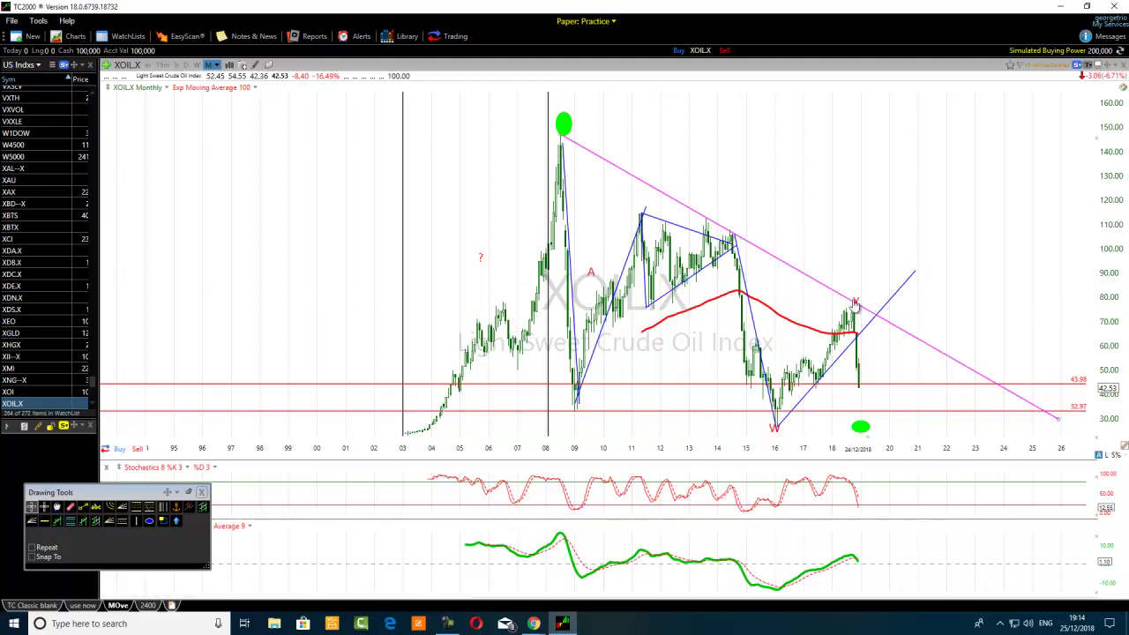
Zoom the chart to span about 2001–2024 and read the trend lines' info boxes.
mouse_move(855, 311)
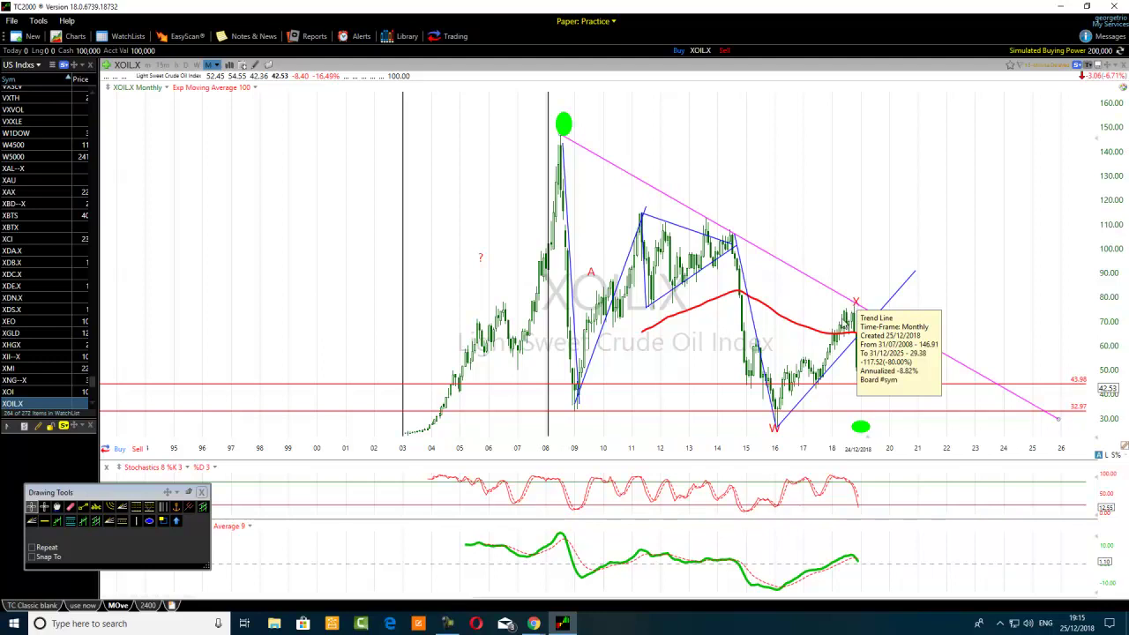
left_click(83, 506)
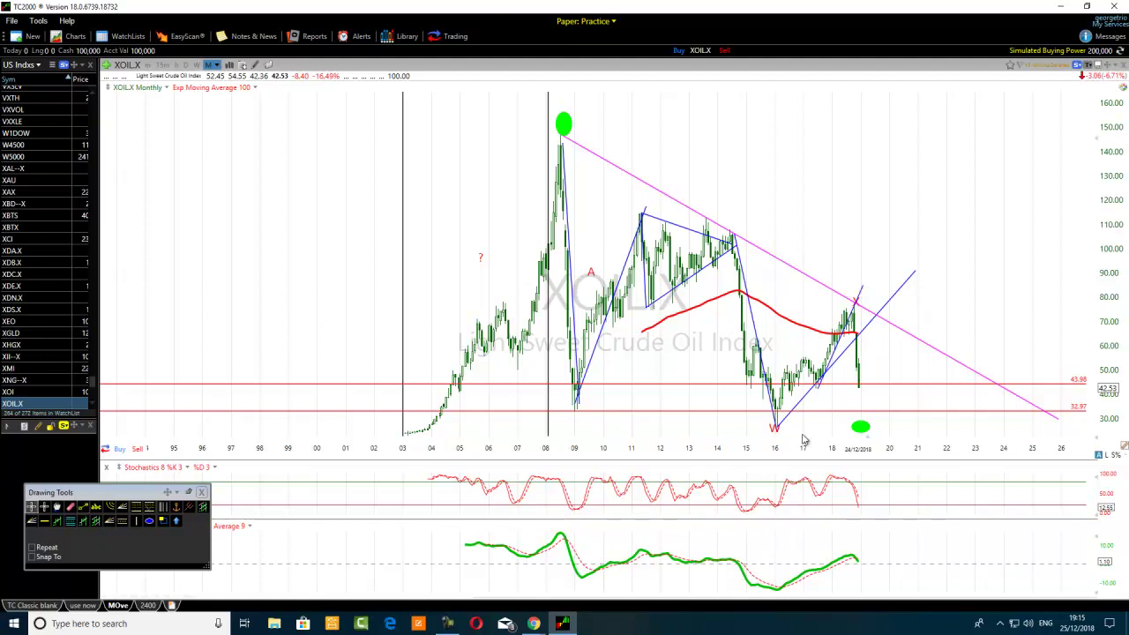
scroll(820, 441, "up", 3)
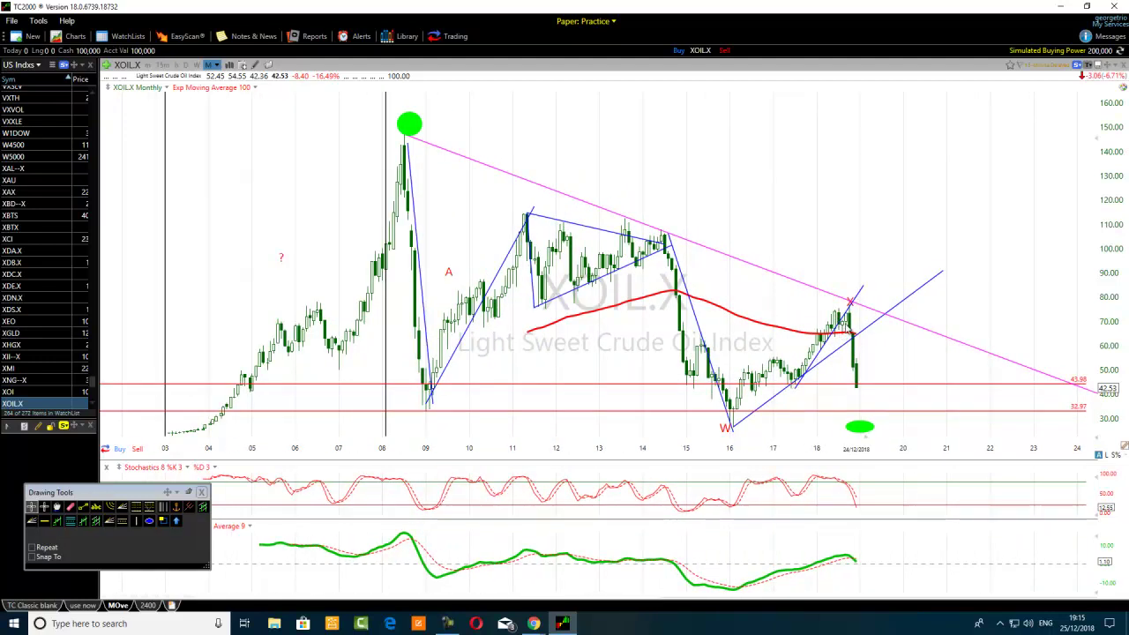
scroll(791, 378, "up", 3)
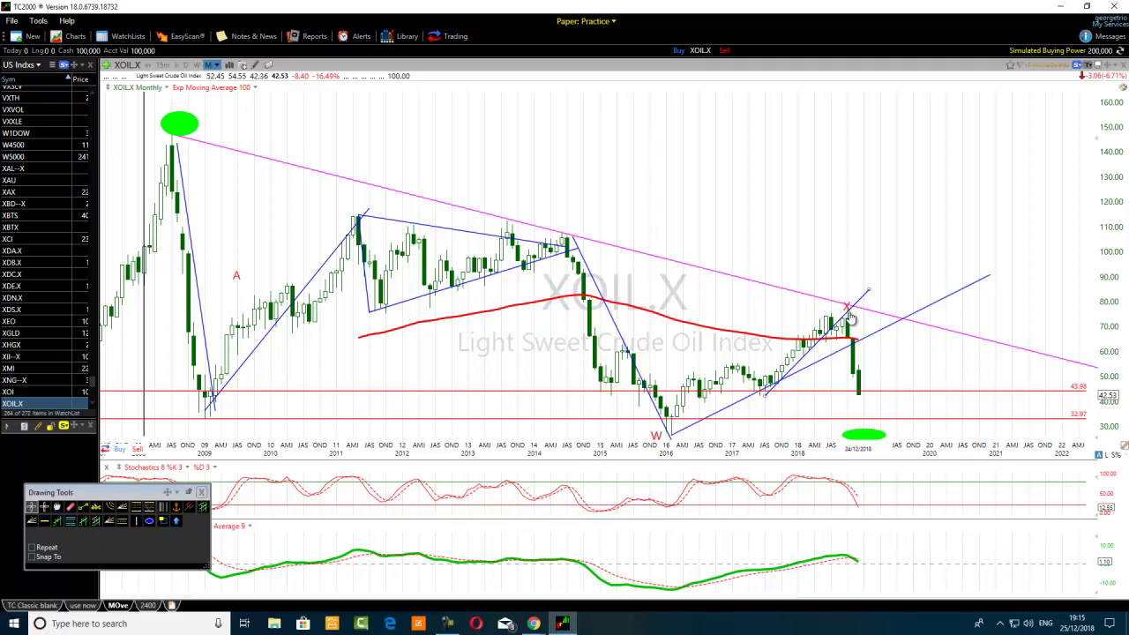
mouse_move(850, 318)
scroll(708, 461, "down", 3)
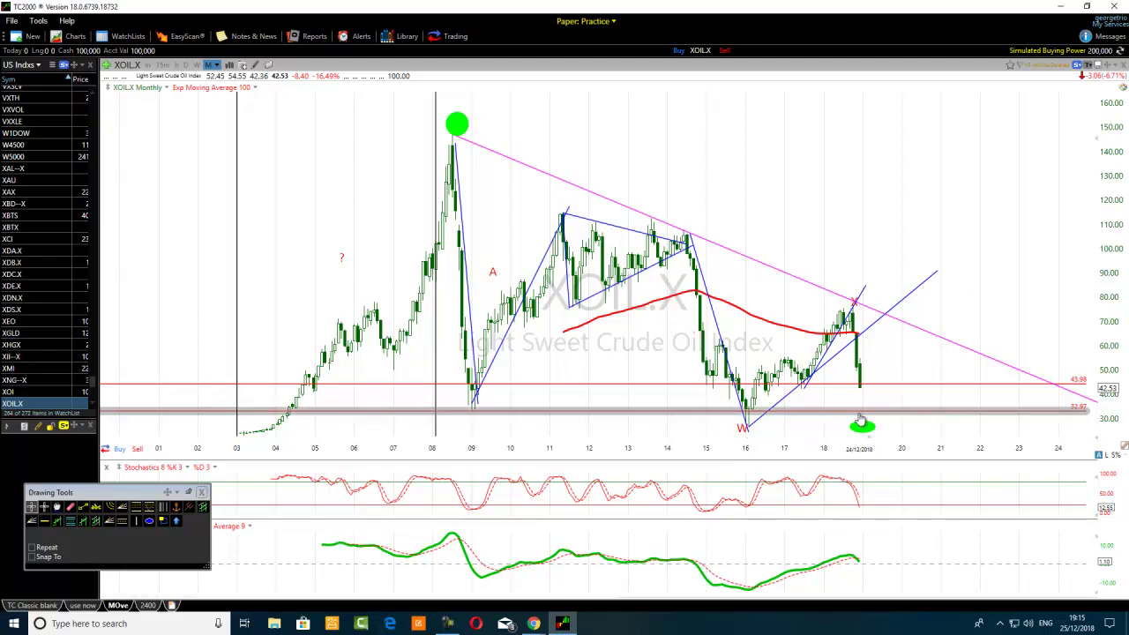
mouse_move(750, 419)
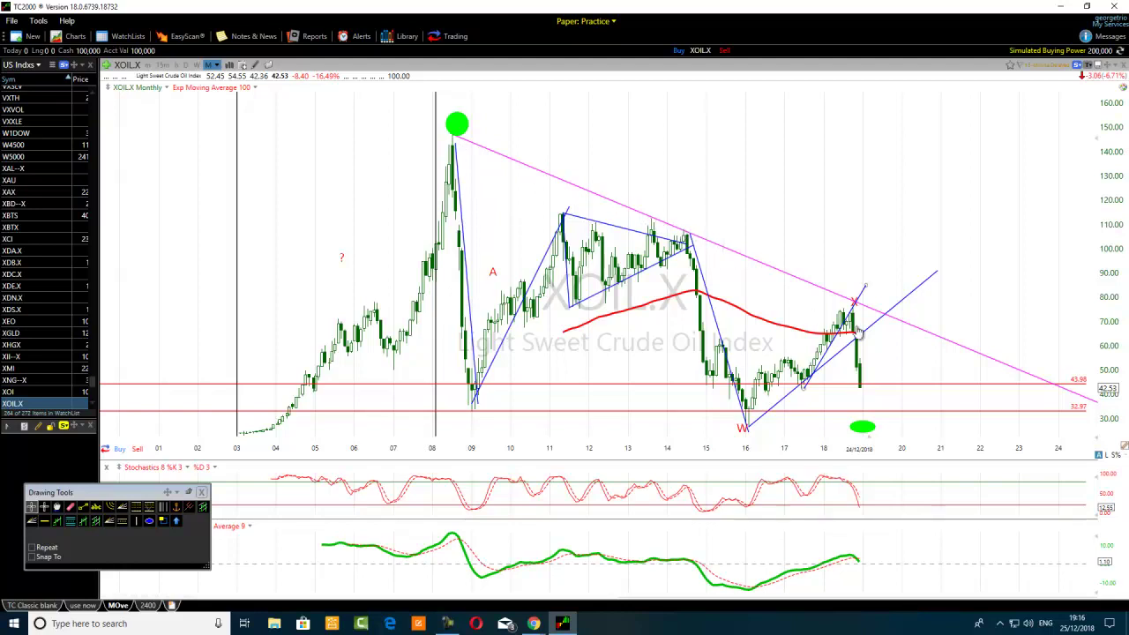
mouse_move(982, 357)
Draw an Andrew's pitchfork from the 2014 triangle apex with prongs swung down-right toward 2021.
left_click(190, 507)
mouse_move(684, 231)
left_mouse_down()
mouse_move(705, 423)
mouse_move(782, 216)
mouse_move(320, 151)
mouse_move(517, 58)
mouse_move(650, 215)
mouse_move(717, 258)
mouse_move(743, 438)
left_mouse_up()
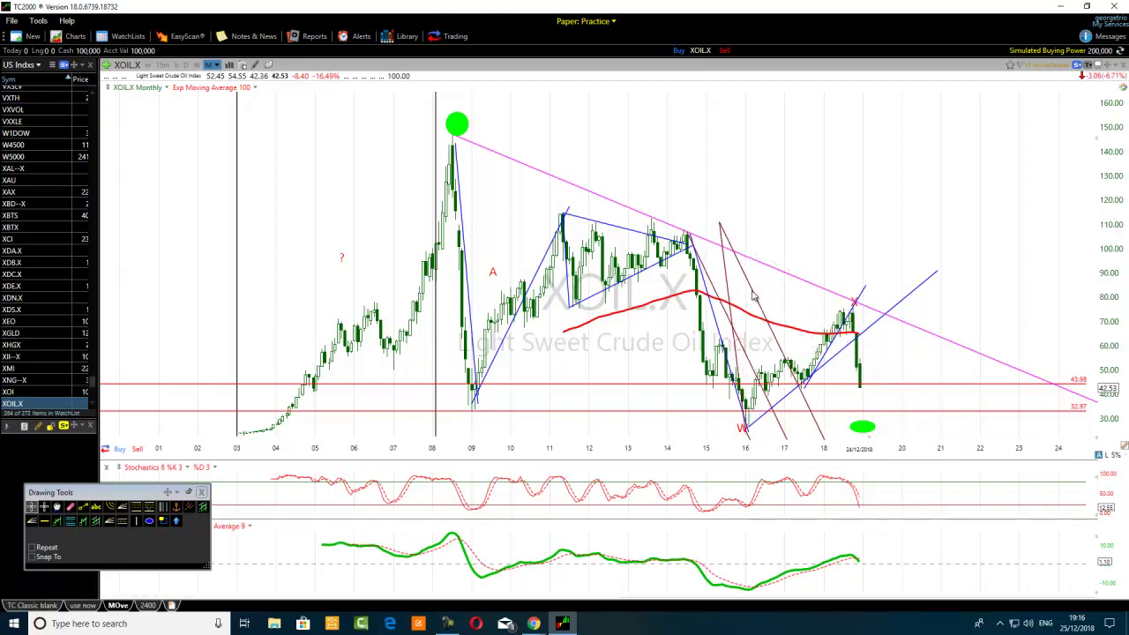
mouse_move(725, 223)
left_mouse_down()
mouse_move(851, 313)
mouse_move(868, 297)
mouse_move(855, 305)
left_mouse_up()
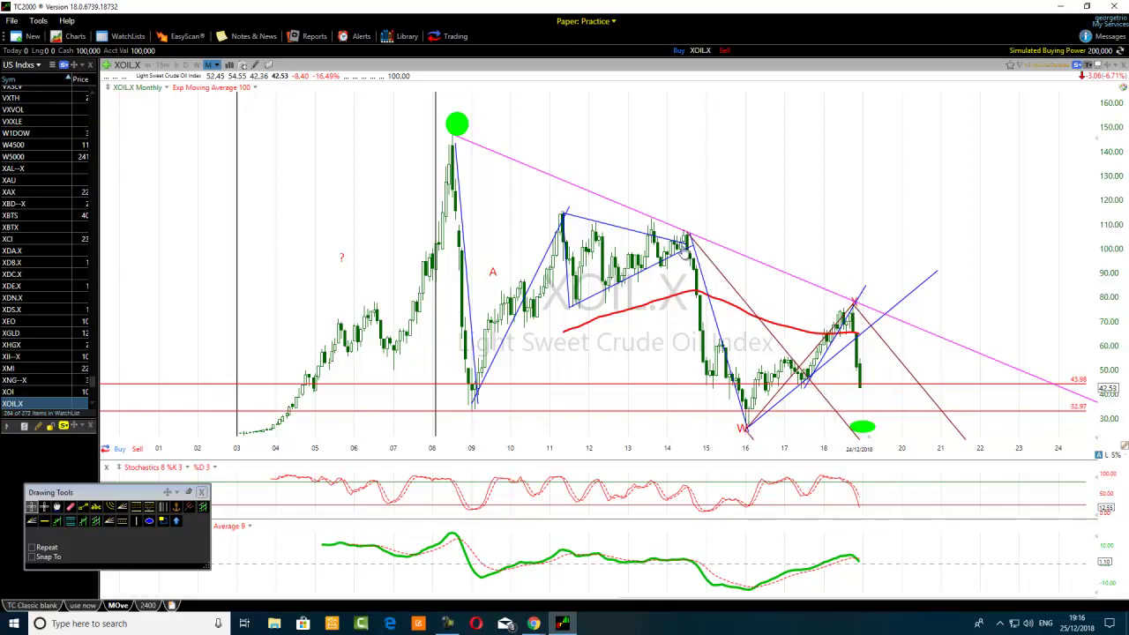
Add green ellipses above the 2014 high, on the 2018 peak and at the 2016 W low.
left_click(149, 522)
left_click(685, 208)
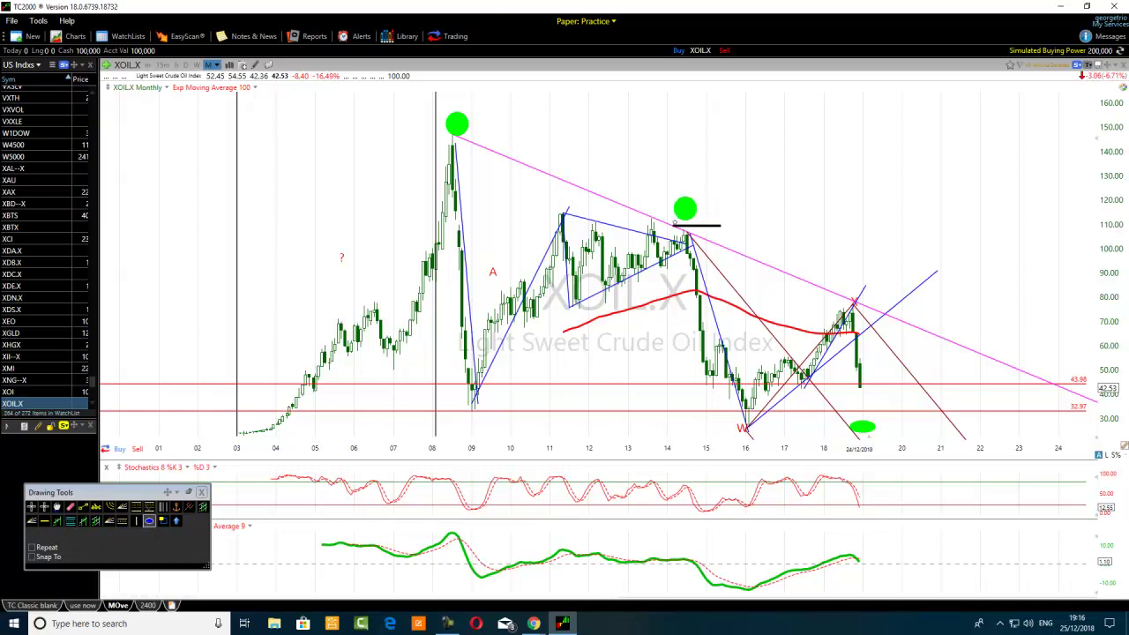
left_click(149, 521)
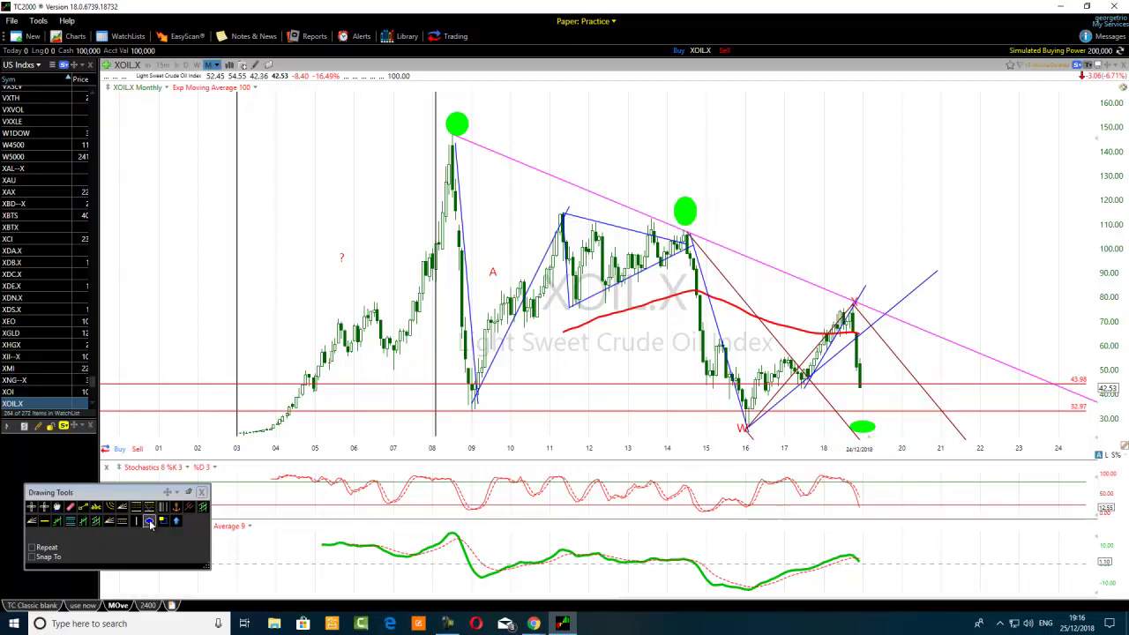
mouse_move(749, 427)
left_mouse_down()
mouse_move(707, 446)
mouse_move(749, 451)
mouse_move(732, 406)
mouse_move(725, 426)
left_mouse_up()
left_click_drag(866, 434, 855, 300)
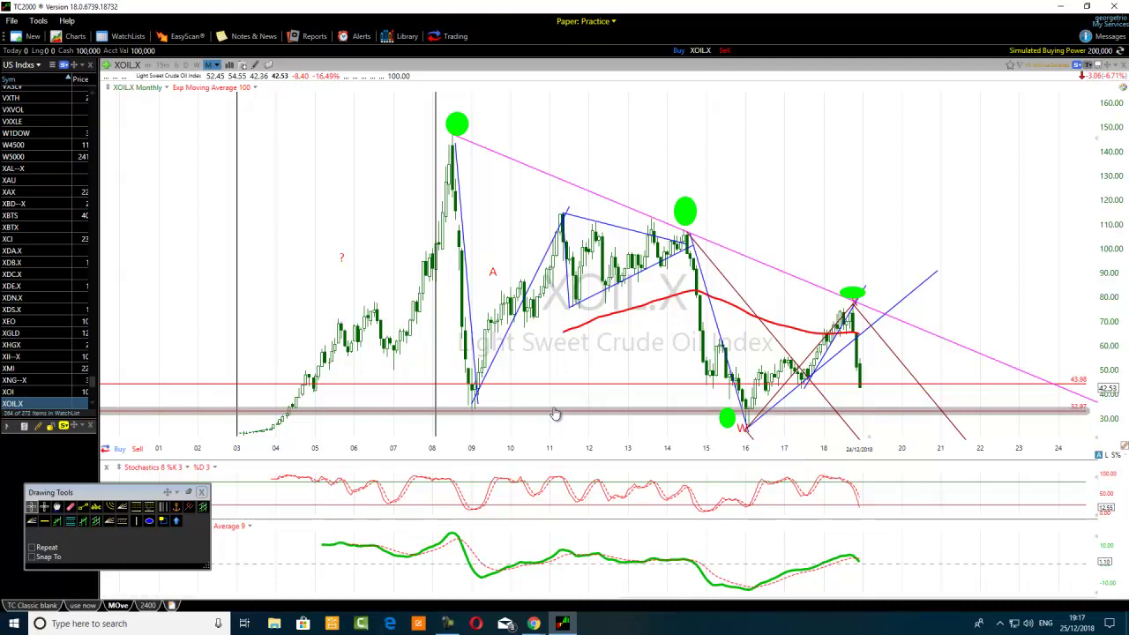
mouse_move(728, 421)
left_mouse_down()
mouse_move(741, 432)
mouse_move(733, 425)
left_mouse_up()
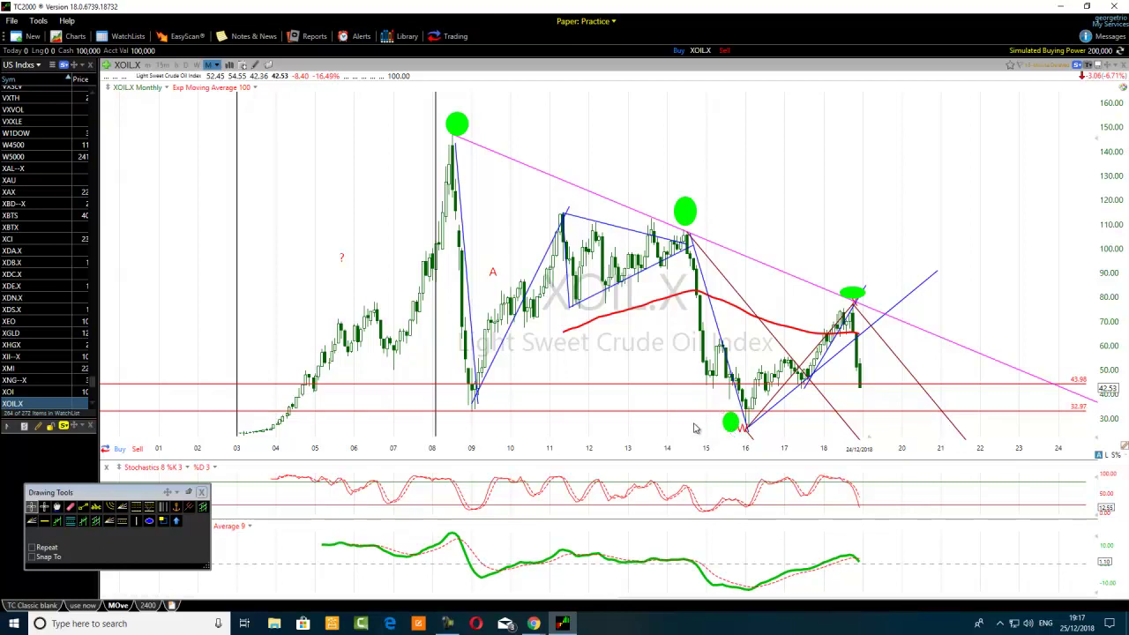
scroll(695, 428, "up", 1)
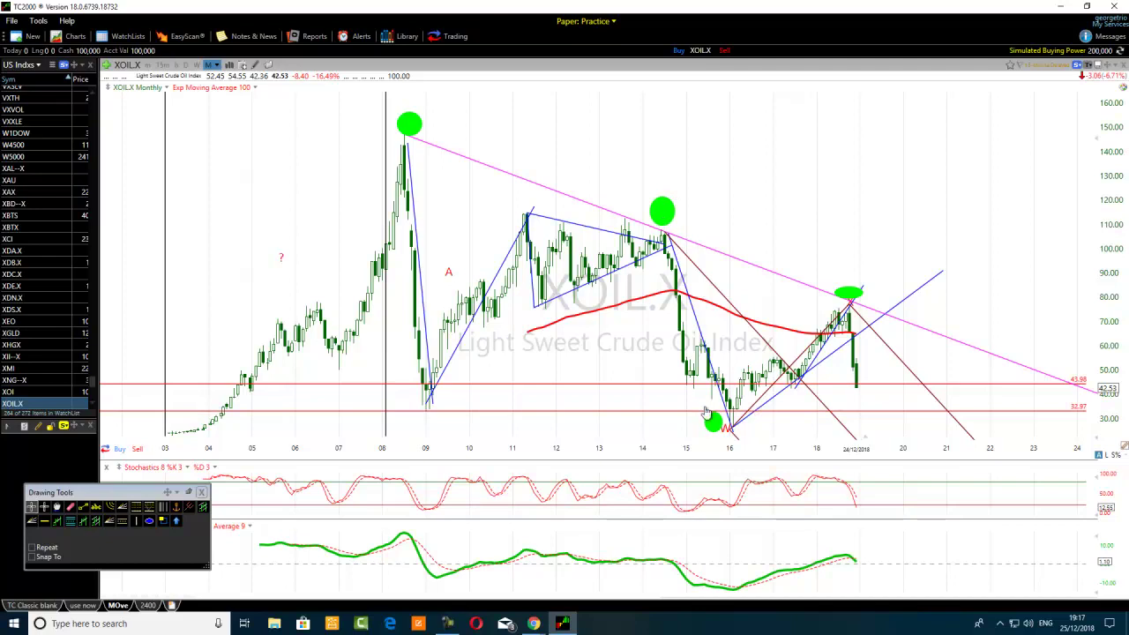
mouse_move(855, 294)
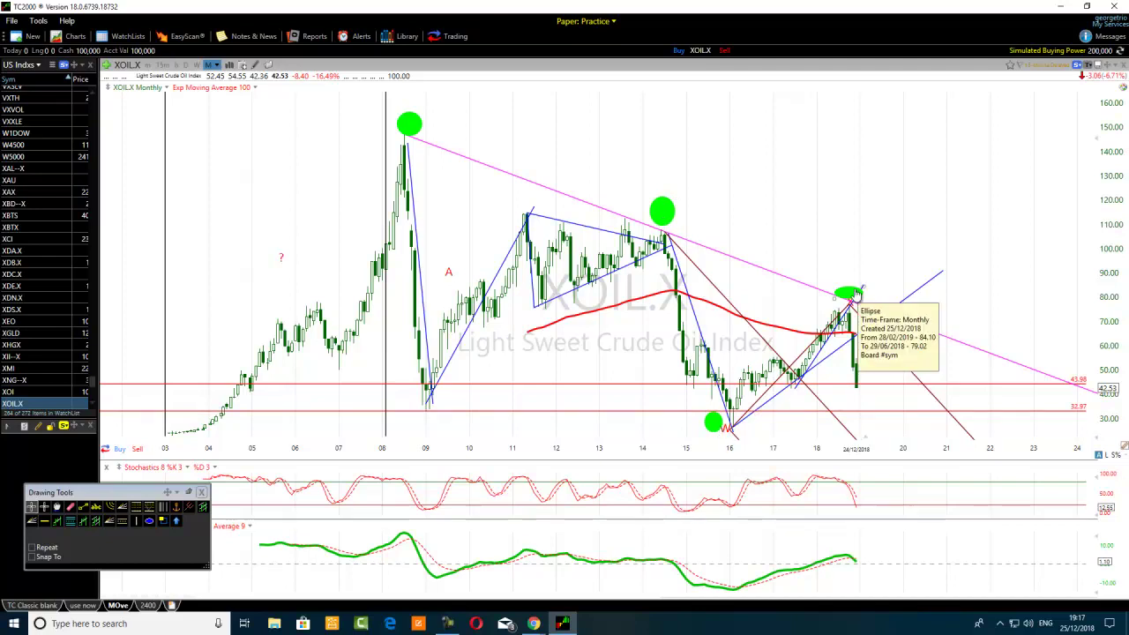
Change the Andrew's pitchfork colour to orange through its Edit settings.
right_click(776, 360)
left_click(797, 370)
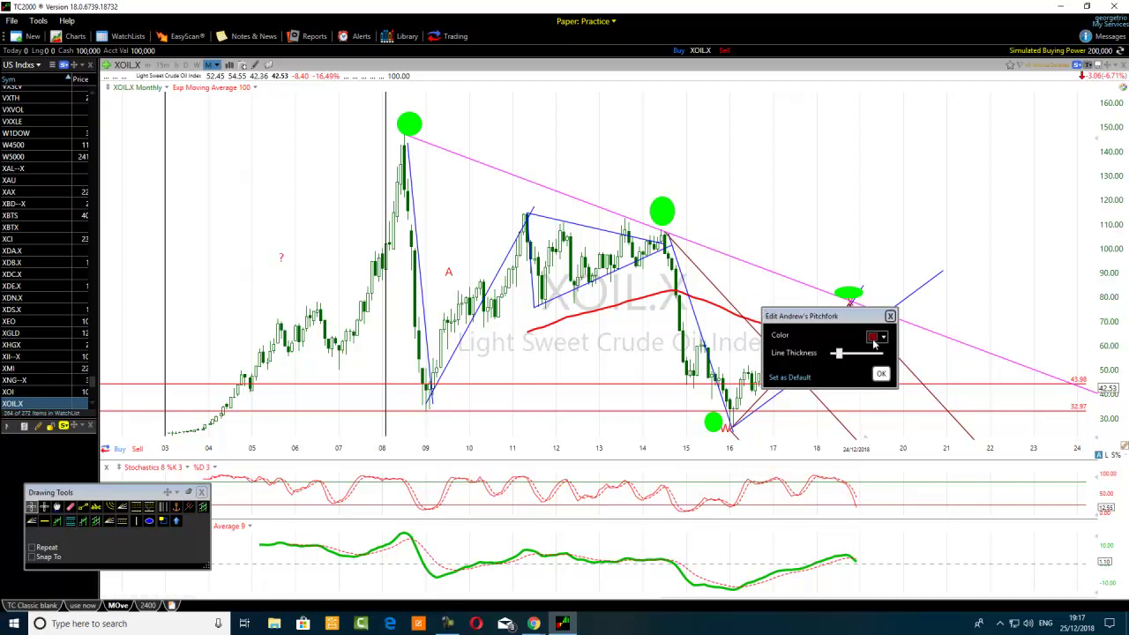
left_click(874, 343)
left_click(910, 420)
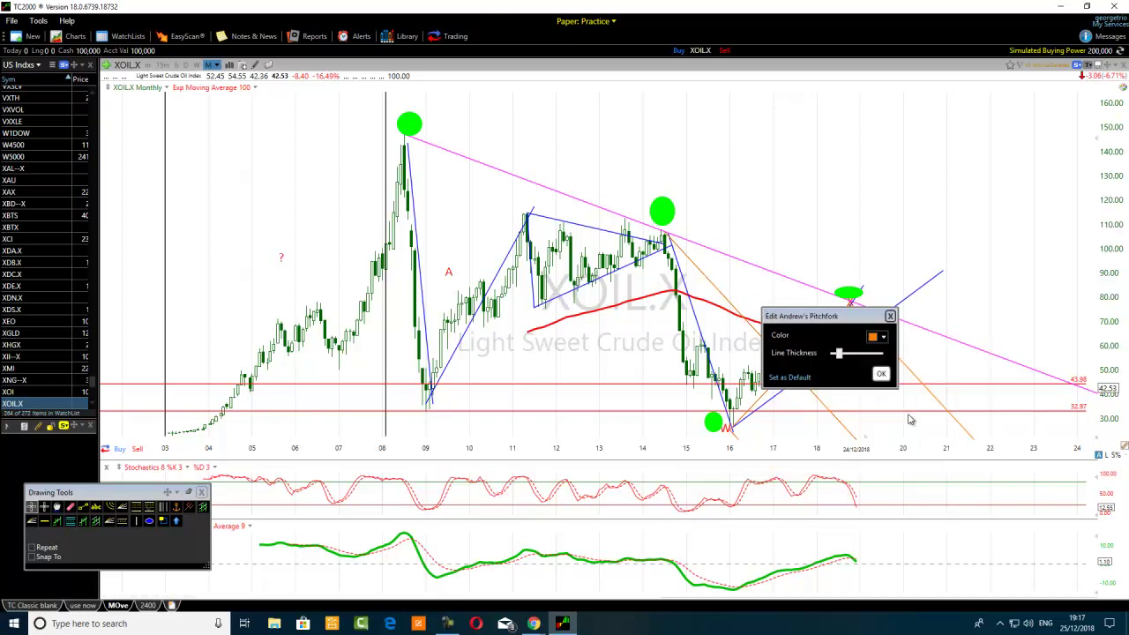
left_click(881, 374)
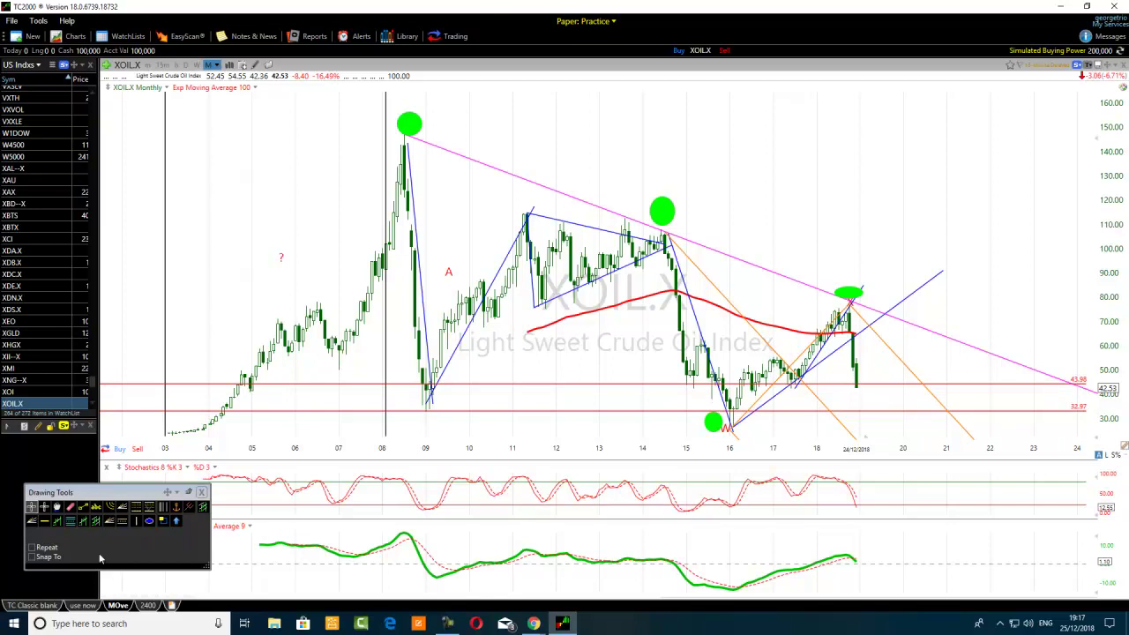
left_click(149, 520)
Add a flat green ellipse under the latest bars and a trend line ending near 23.65.
left_click_drag(862, 432, 827, 429)
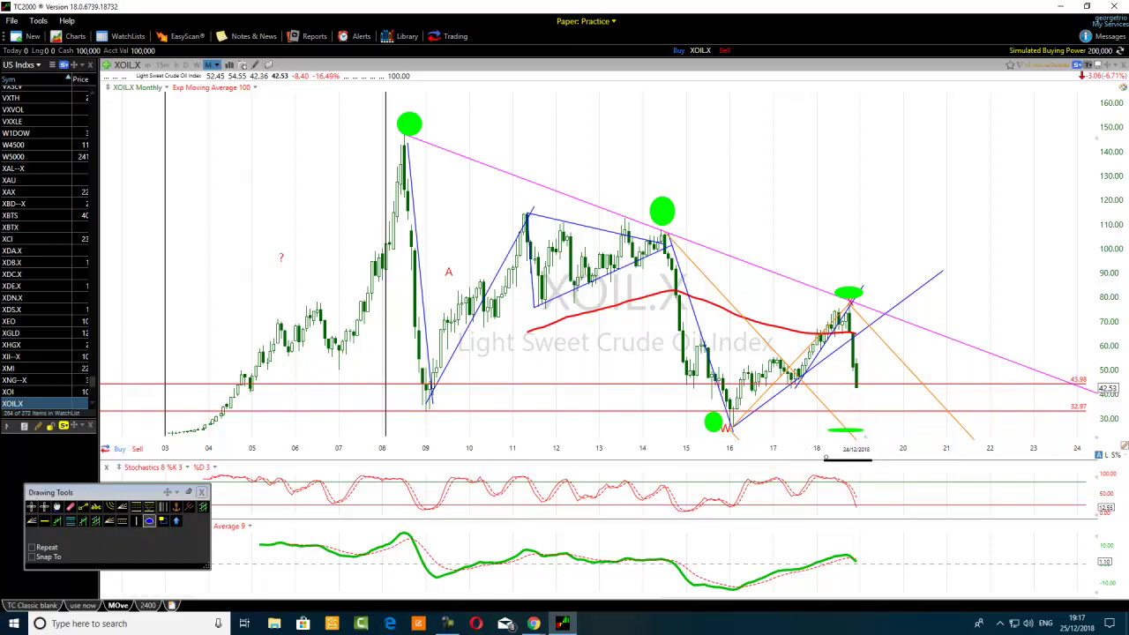
left_click(82, 509)
mouse_move(831, 339)
left_mouse_down()
mouse_move(908, 455)
mouse_move(891, 483)
mouse_move(908, 487)
left_mouse_up()
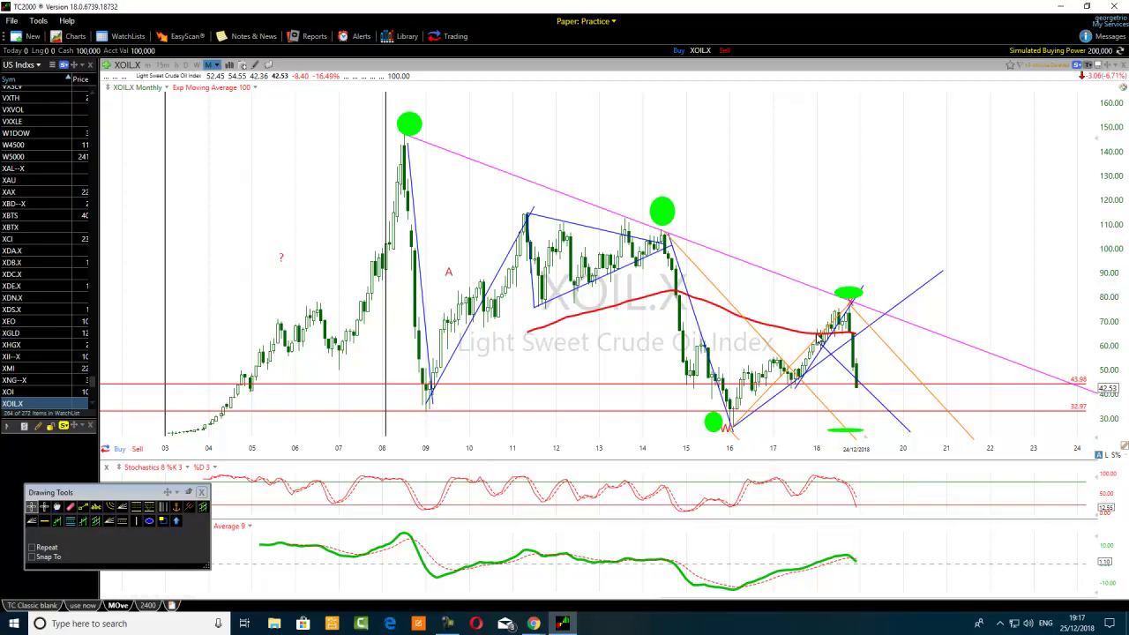
left_click(908, 438)
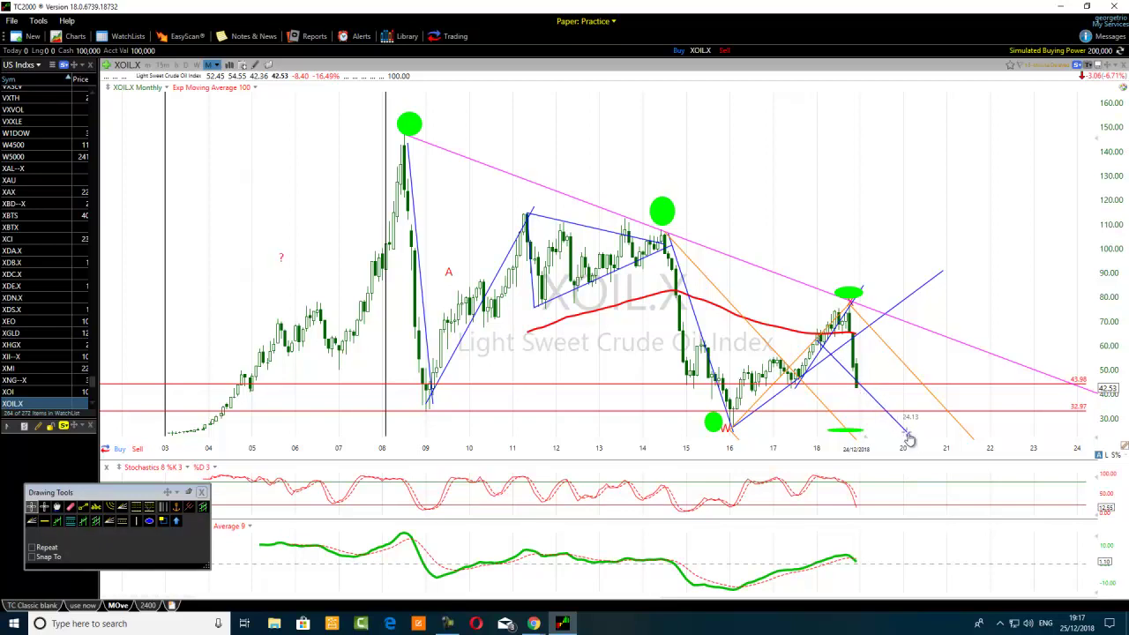
left_click_drag(908, 438, 908, 434)
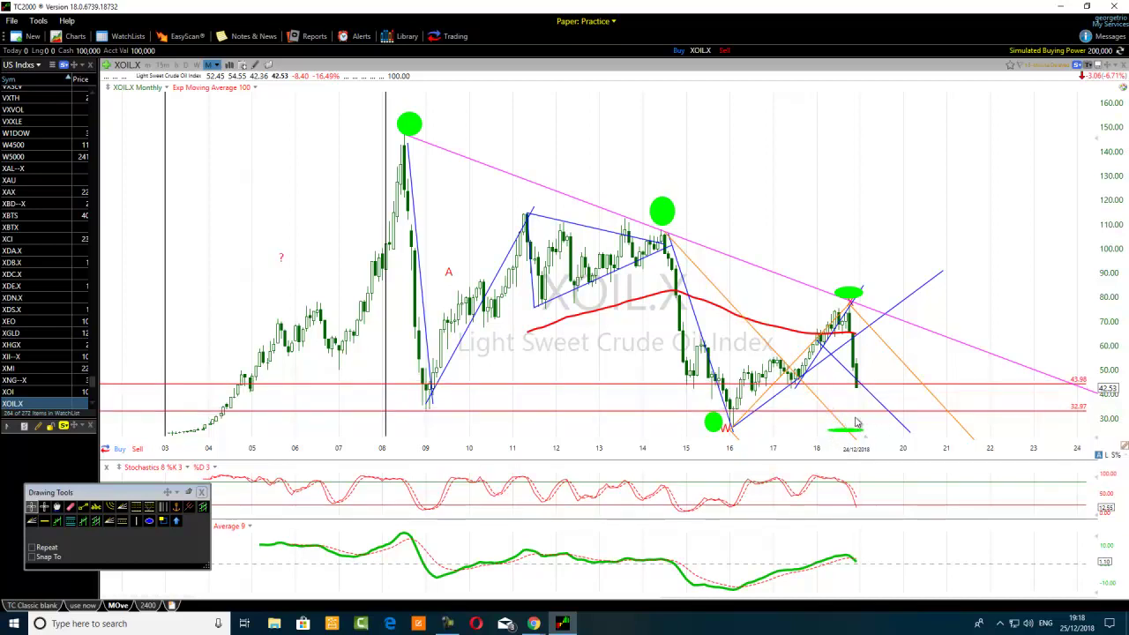
Draw a second short falling trend line near the 2016–2017 lows.
mouse_move(848, 439)
left_click(83, 507)
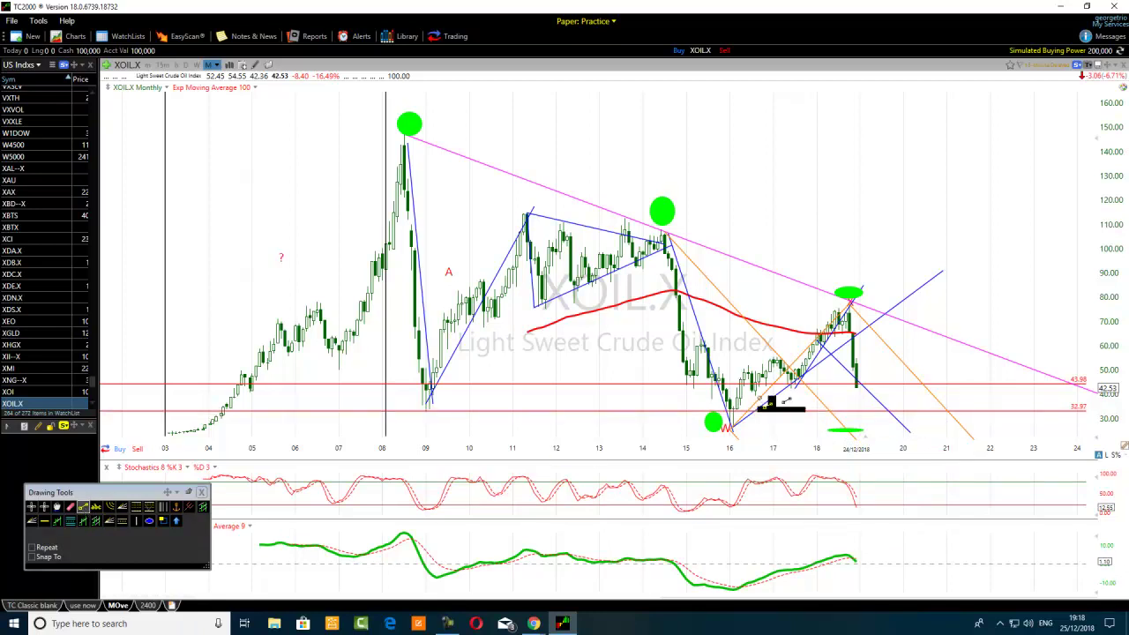
mouse_move(764, 408)
left_mouse_down()
mouse_move(783, 432)
mouse_move(783, 469)
mouse_move(796, 470)
left_mouse_up()
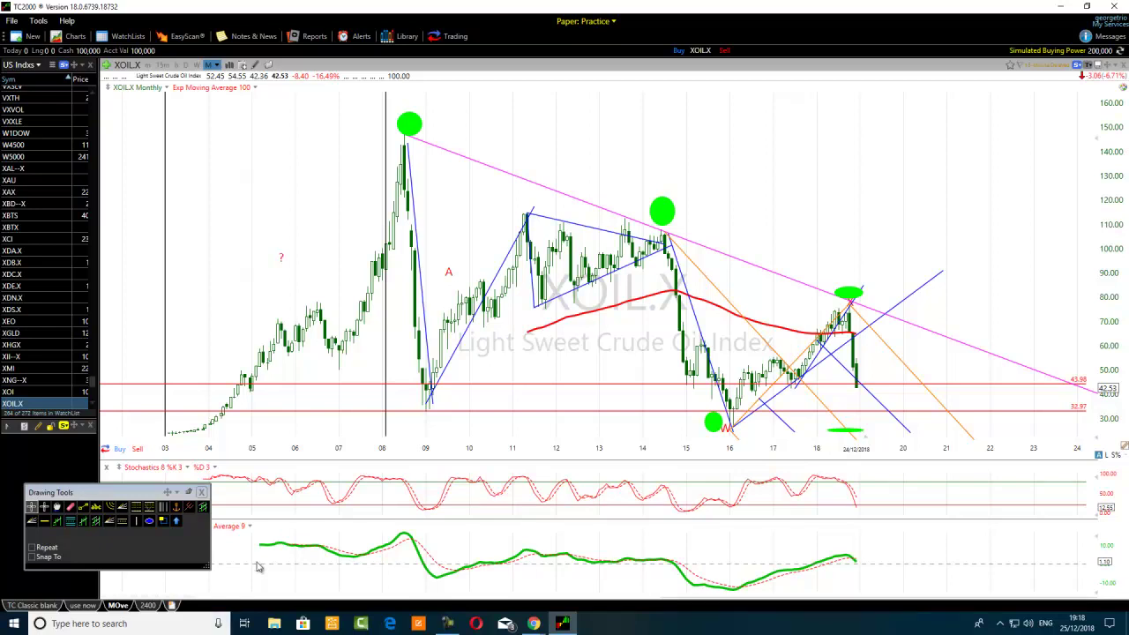
Reshape the line set to slope from the 2008 peak down to the 2009 low.
left_click(188, 507)
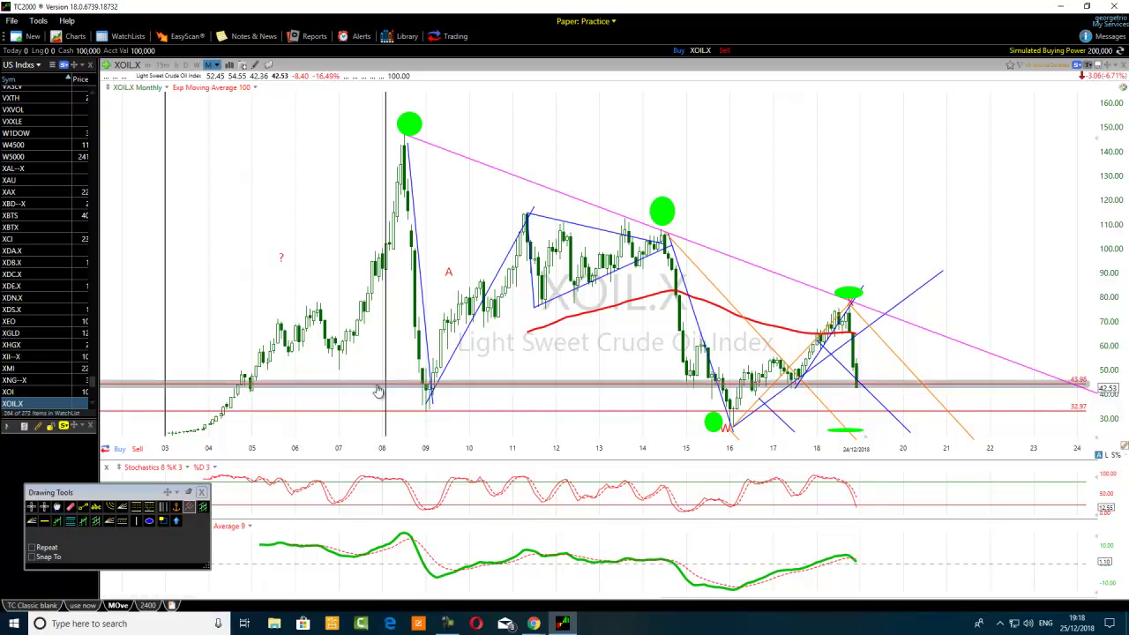
left_click(546, 171)
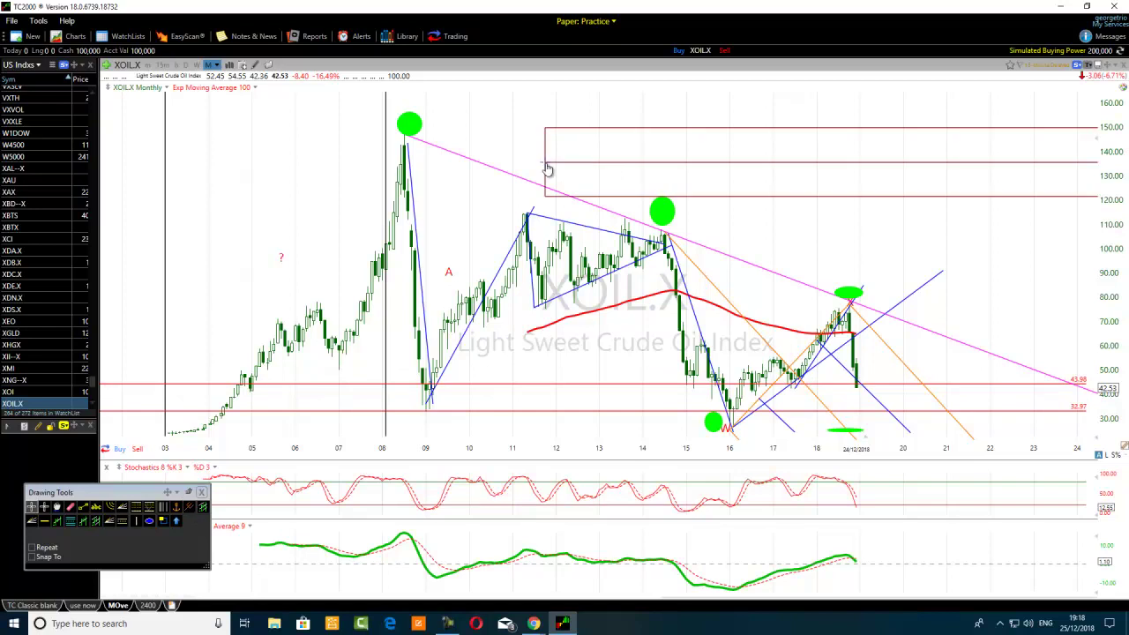
left_click(406, 136)
left_click_drag(405, 136, 405, 123)
left_click_drag(544, 196, 430, 427)
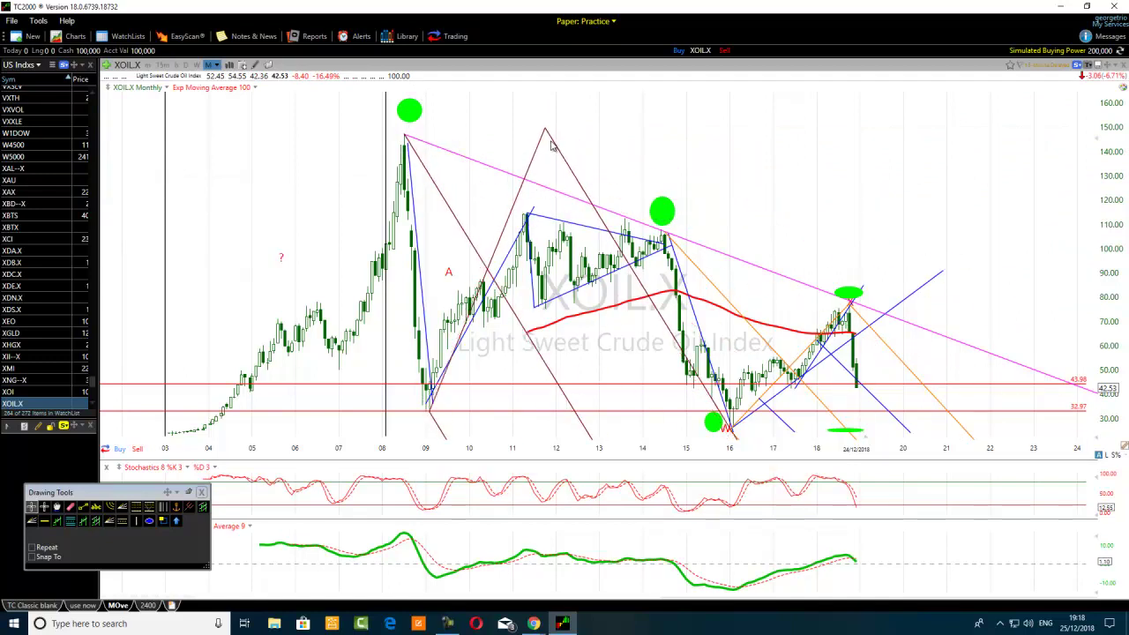
left_click_drag(544, 130, 659, 231)
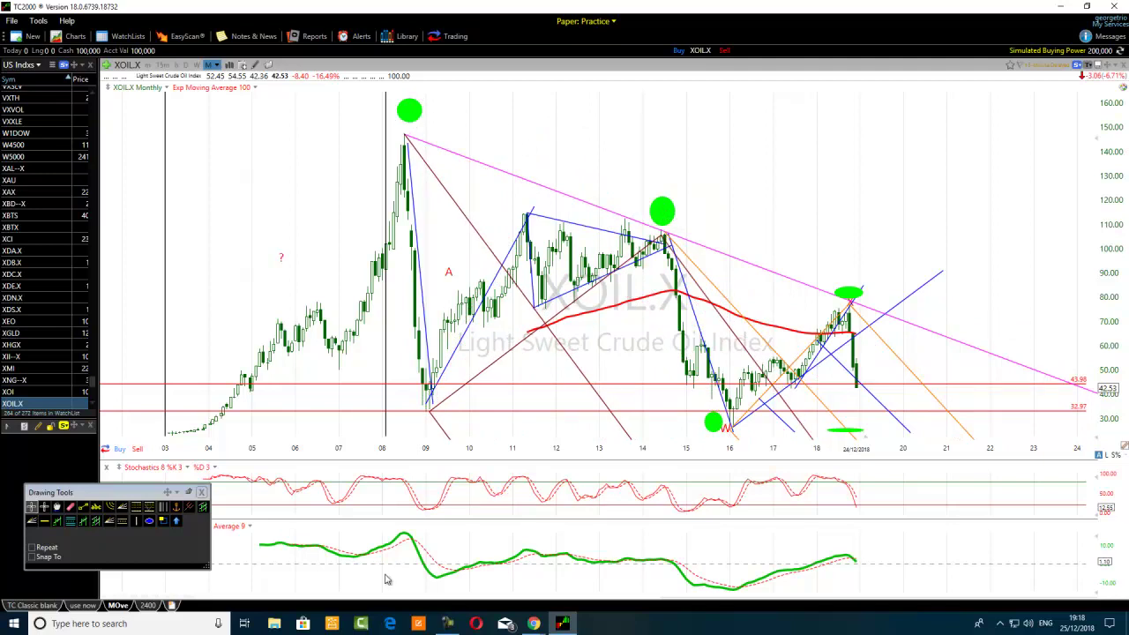
Move the green marker between the 2011 and 2014 peaks, measuring the span between them.
middle_click(670, 216)
mouse_move(669, 217)
left_mouse_down()
mouse_move(536, 300)
mouse_move(434, 427)
mouse_move(672, 254)
mouse_move(667, 231)
left_mouse_up()
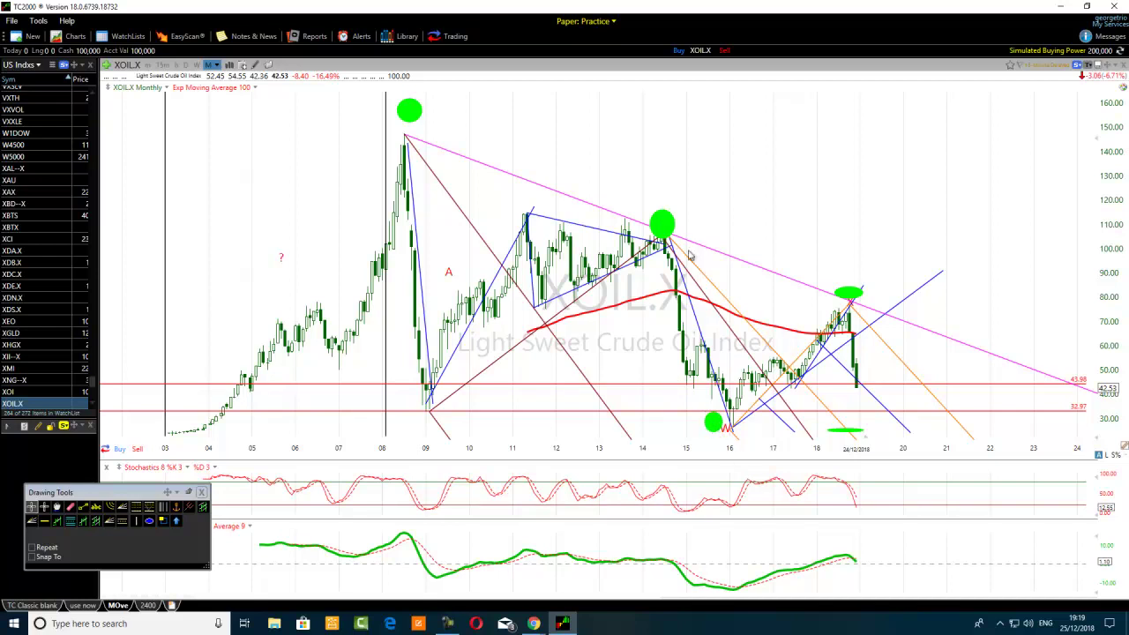
left_click_drag(666, 226, 532, 216)
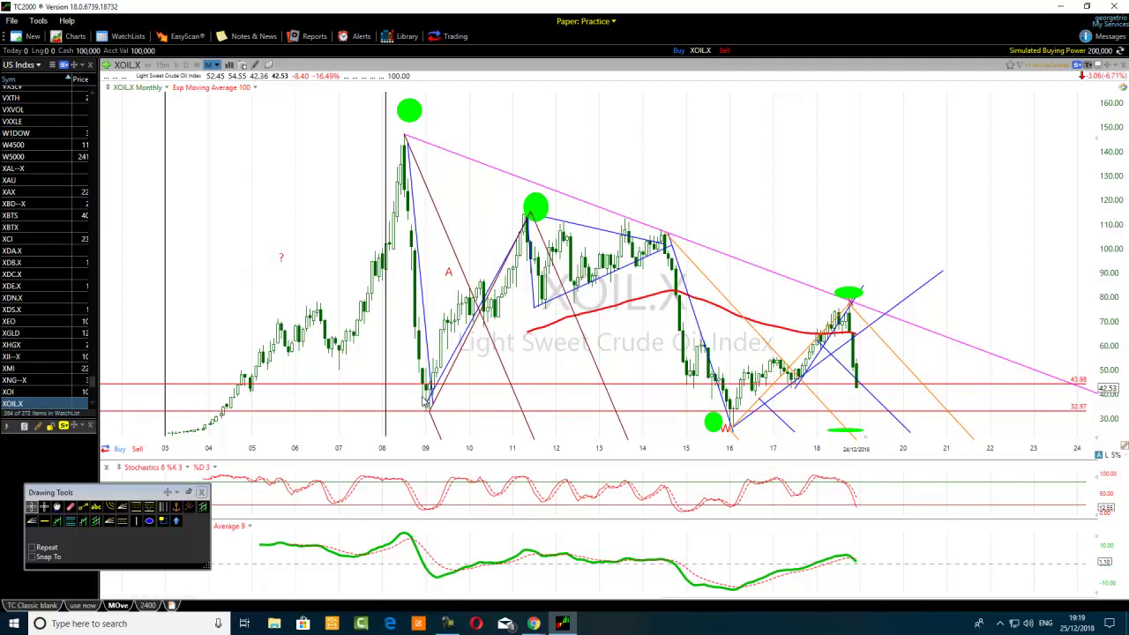
mouse_move(544, 219)
left_mouse_down()
mouse_move(417, 335)
mouse_move(434, 408)
mouse_move(467, 388)
mouse_move(546, 226)
left_mouse_up()
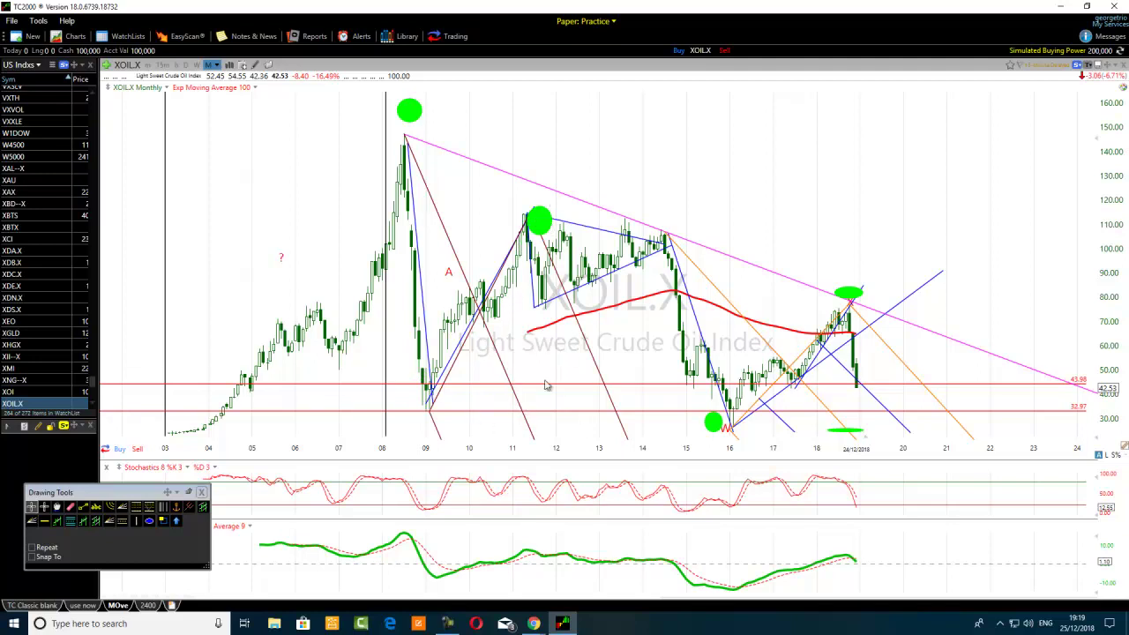
left_click_drag(547, 228, 679, 231)
left_click(539, 223)
mouse_move(541, 226)
left_mouse_down()
mouse_move(568, 206)
mouse_move(667, 236)
mouse_move(676, 215)
mouse_move(670, 224)
left_mouse_up()
Lift the green marker into empty space above and shift the brown line set to the upper right.
left_click_drag(528, 213, 663, 235)
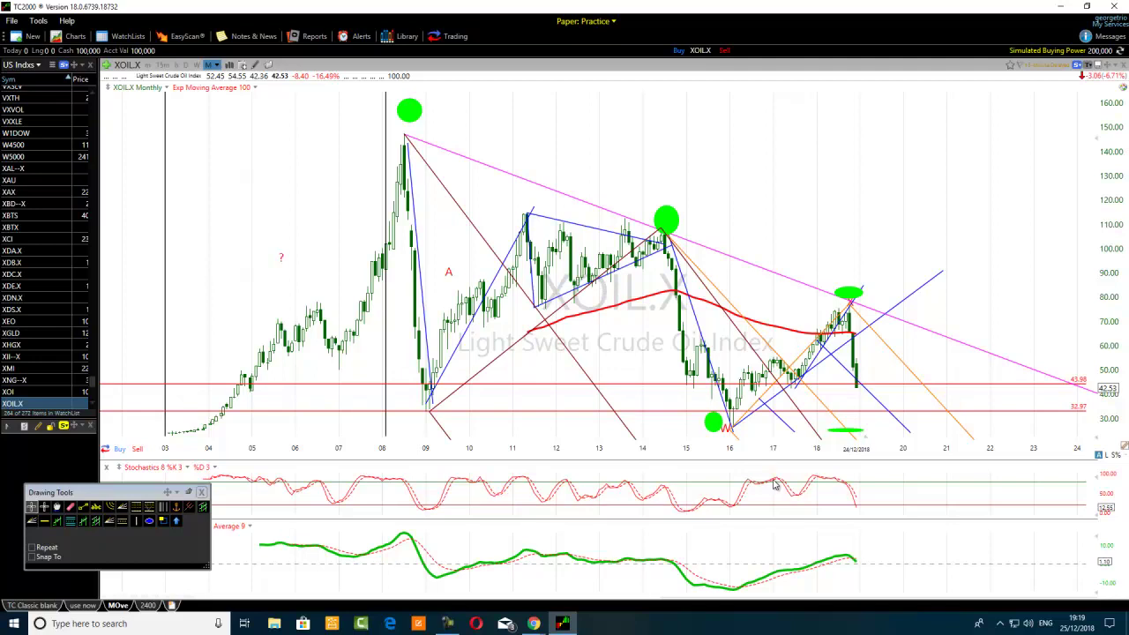
left_click_drag(670, 225, 750, 141)
left_click_drag(481, 314, 905, 116)
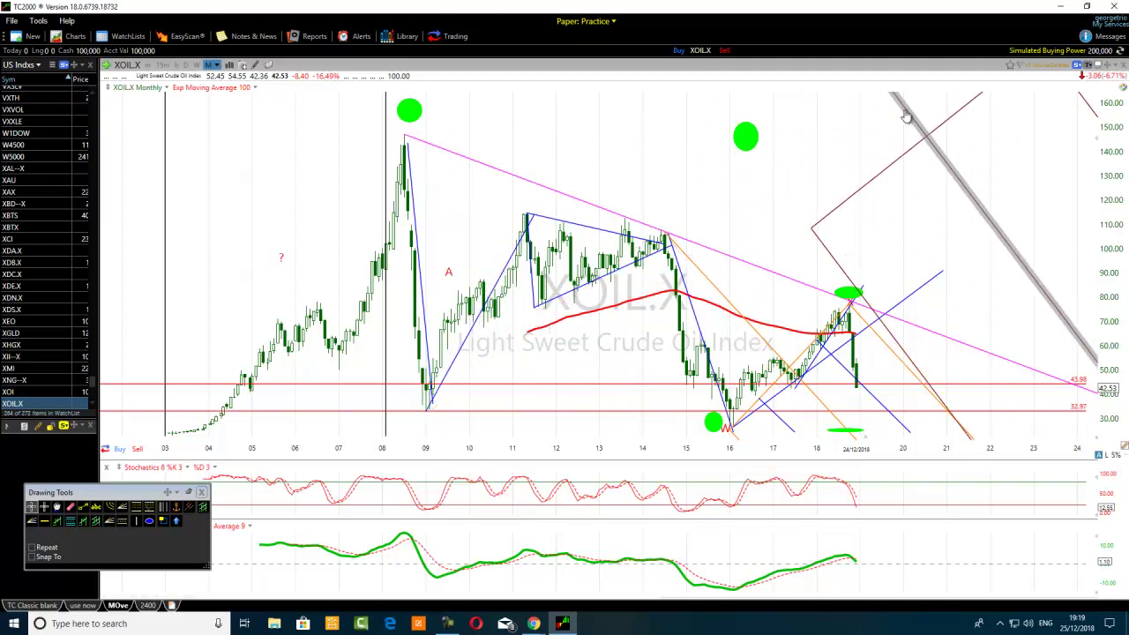
Erase the brown channel and triangle lines from the chart centre.
mouse_move(905, 116)
left_mouse_down()
mouse_move(688, 120)
mouse_move(560, 148)
mouse_move(573, 119)
left_mouse_up()
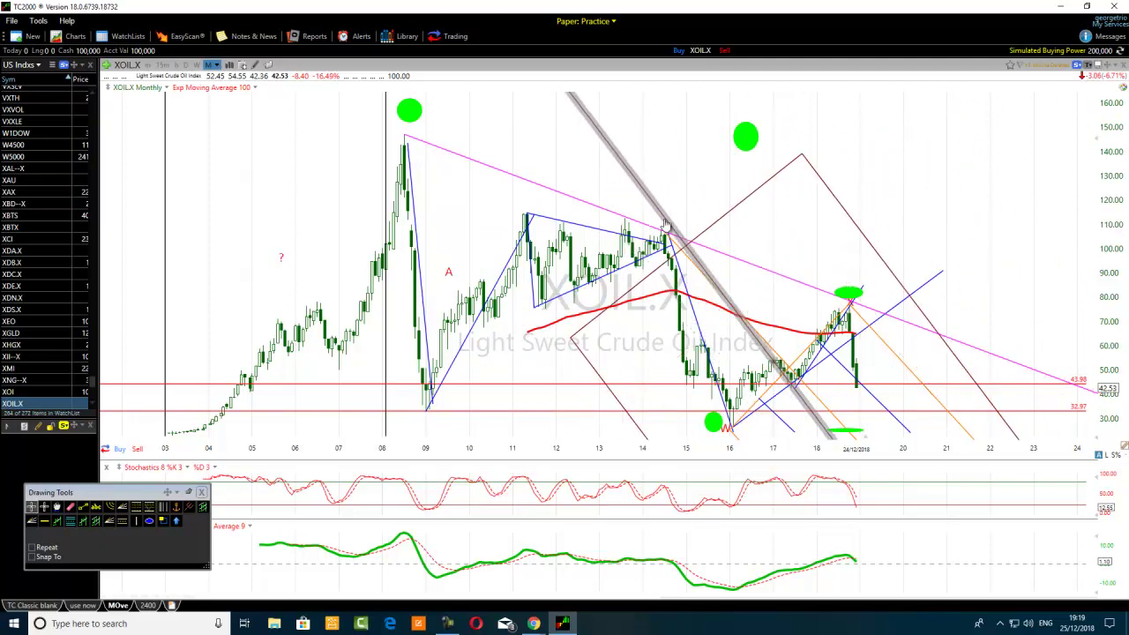
left_click(70, 508)
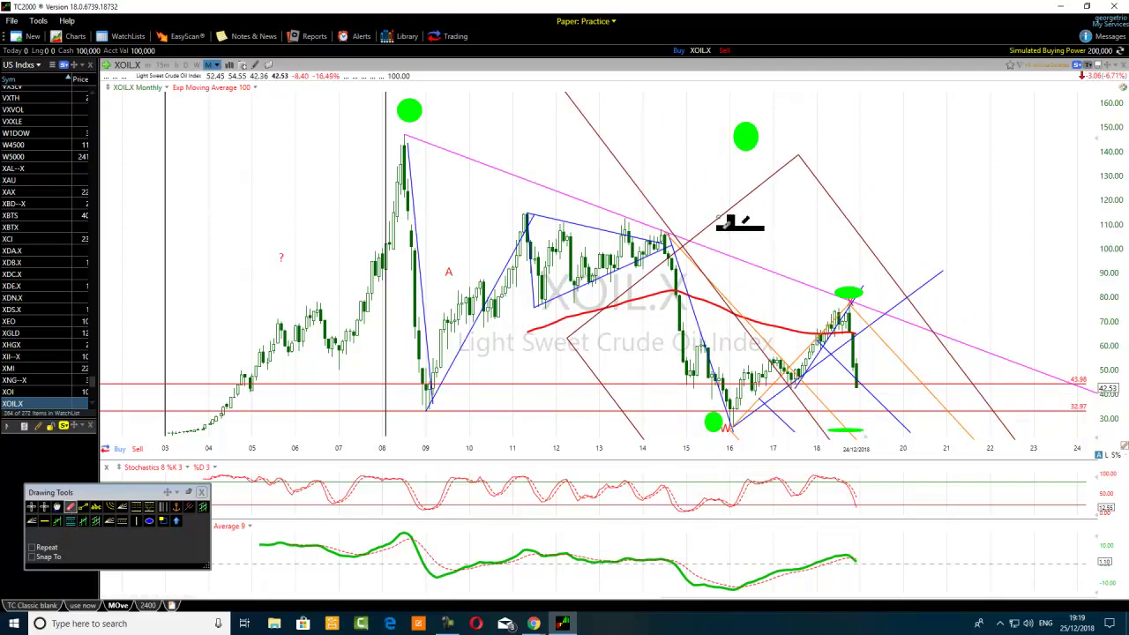
left_click(663, 213)
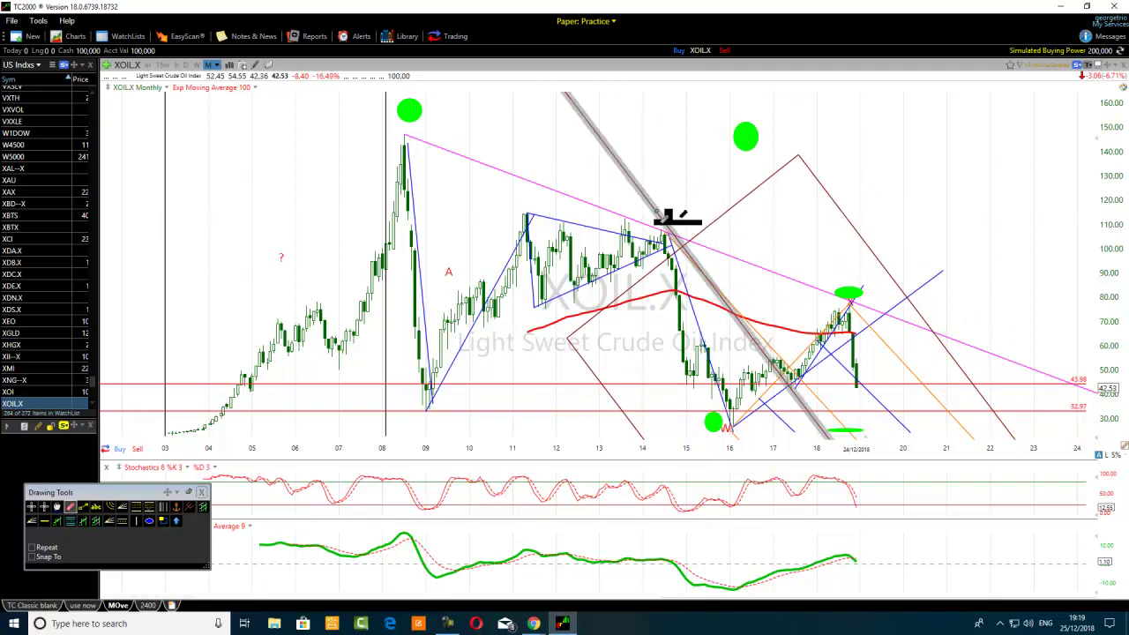
Draw an Andrew's pitchfork anchored at the 2016 low through the 2018 high.
left_click(189, 507)
left_click(850, 261)
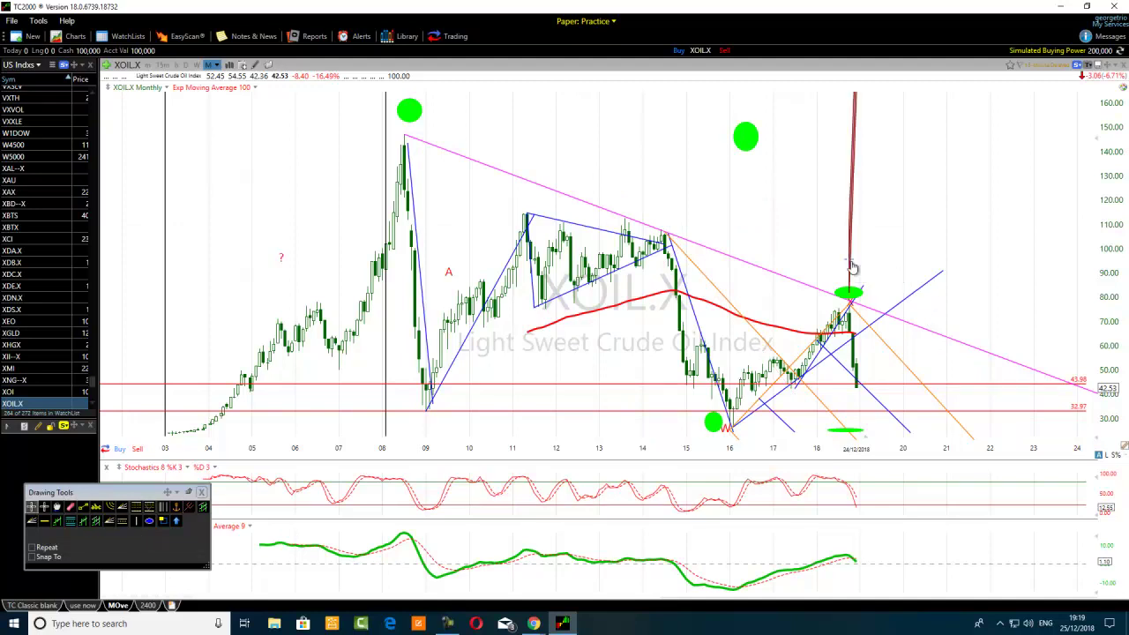
left_click(729, 431)
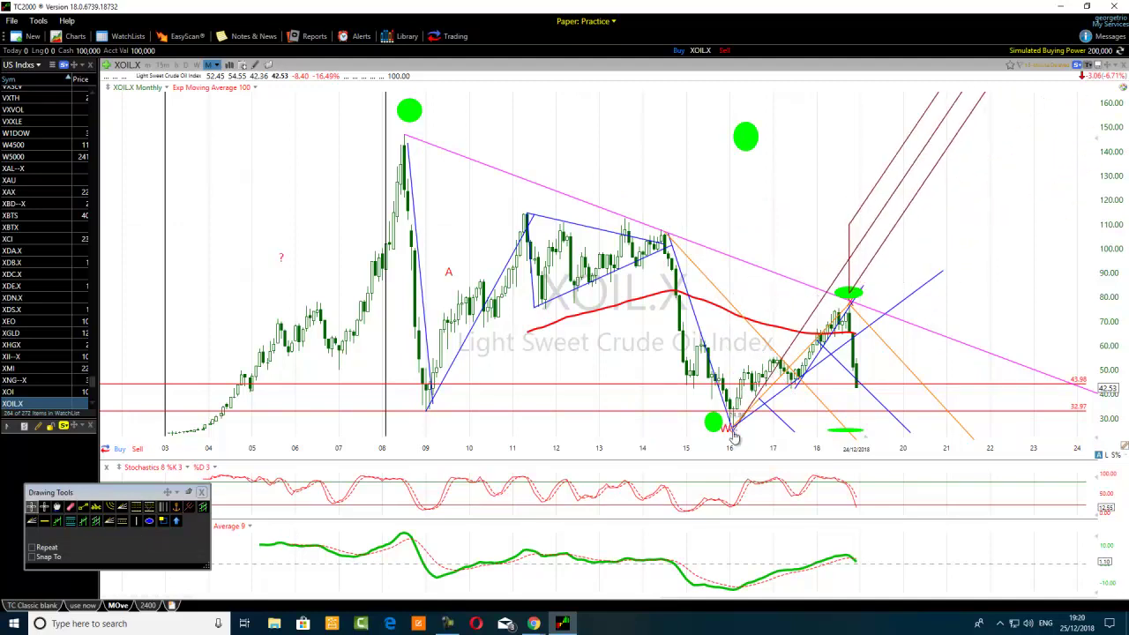
left_click_drag(846, 232, 793, 399)
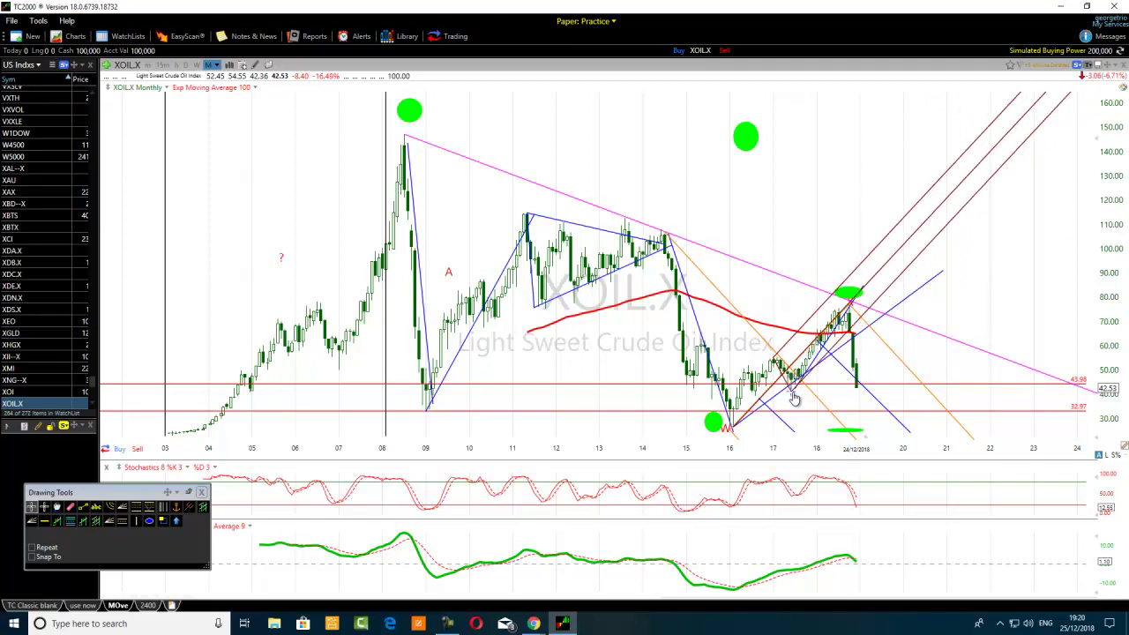
Change the pitchfork's colour to bright red in its Edit settings.
right_click(917, 236)
left_click(945, 242)
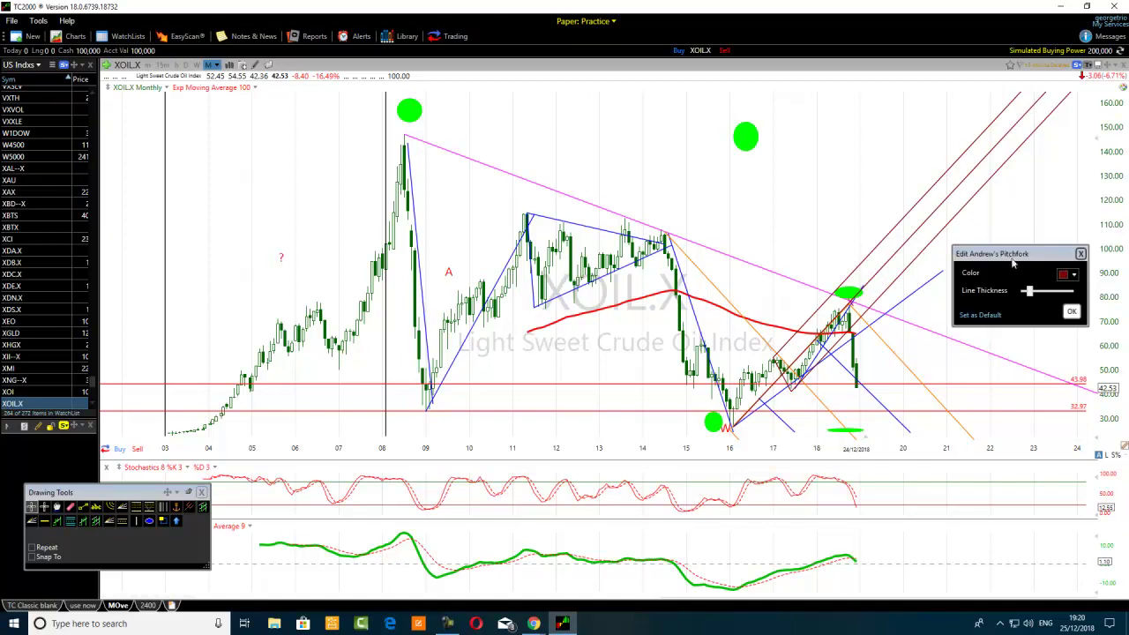
left_click(1067, 275)
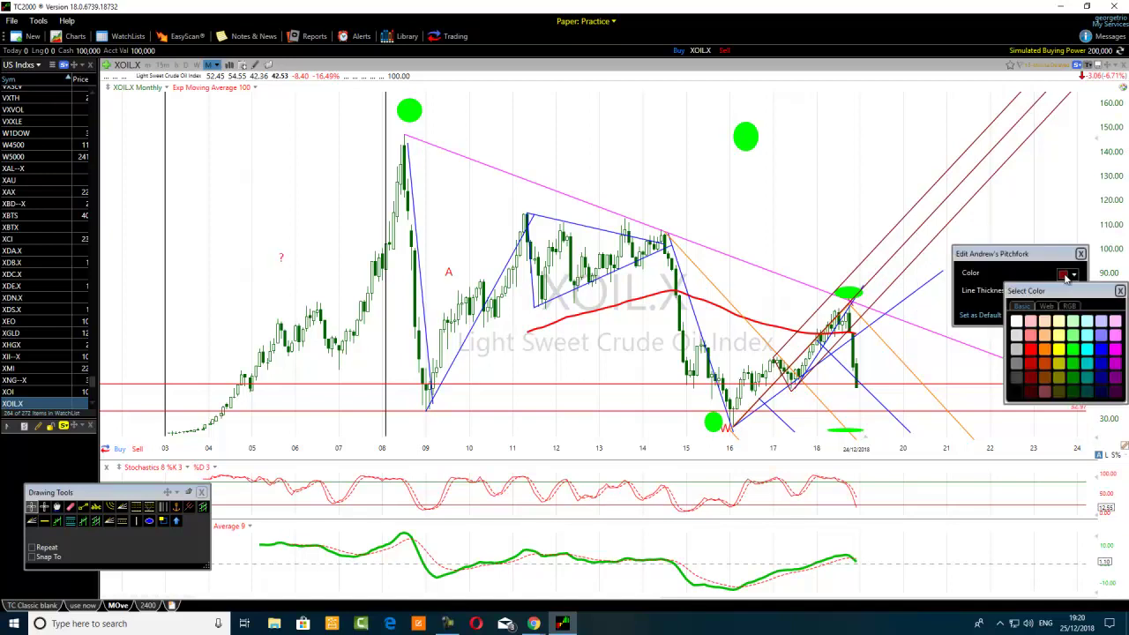
left_click(1031, 353)
left_click(1072, 311)
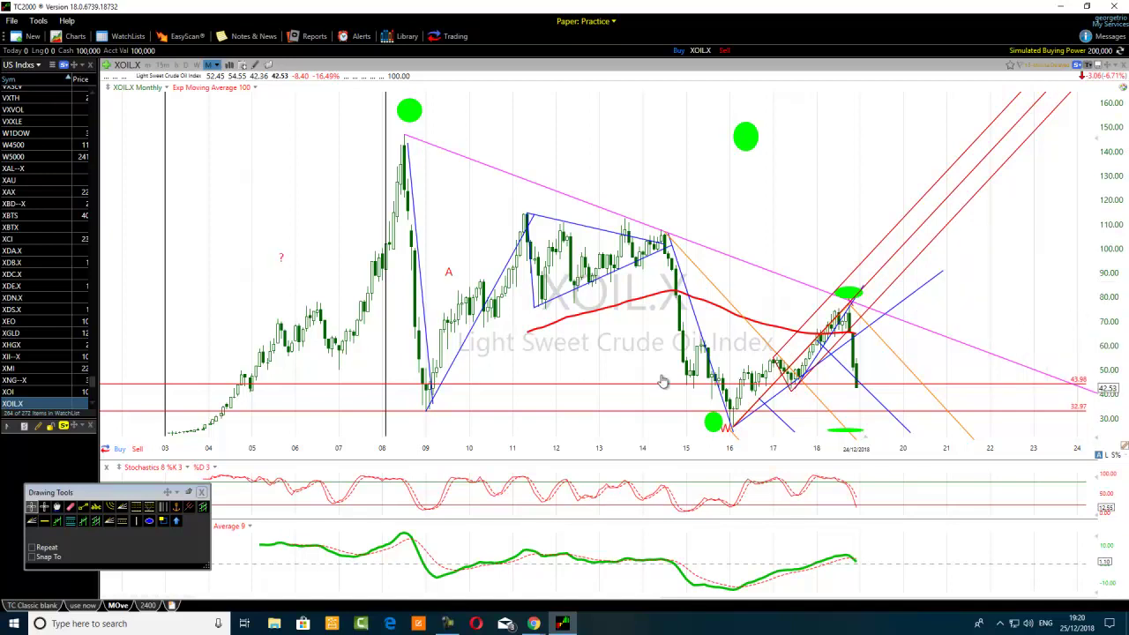
scroll(573, 322, "up", 2)
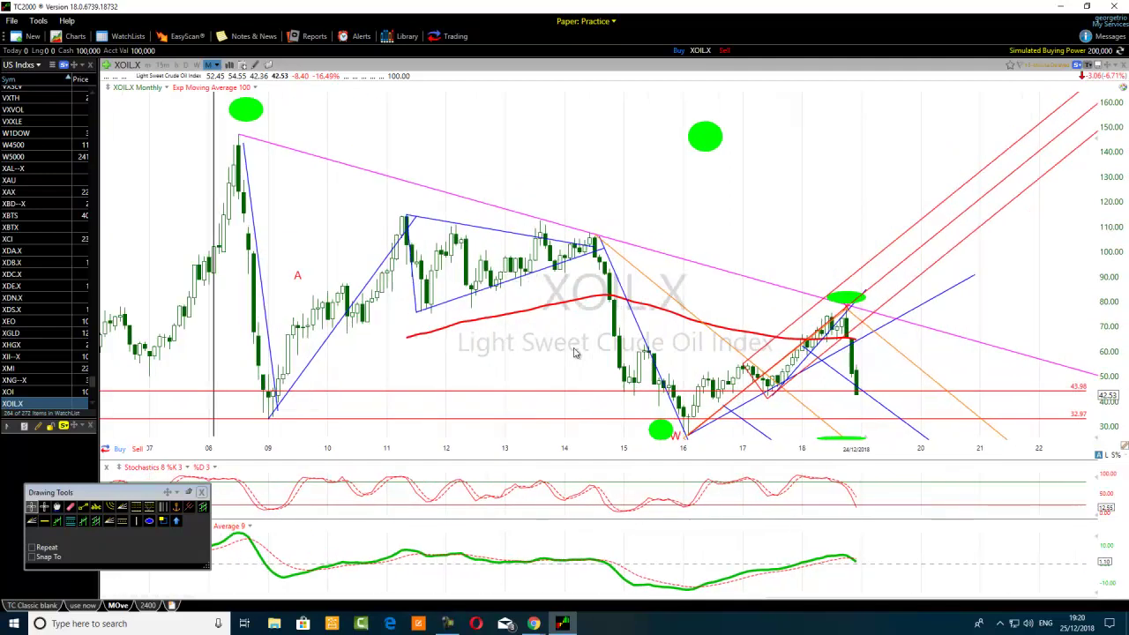
Reposition the upper green ellipse higher on the chart.
left_click(705, 132)
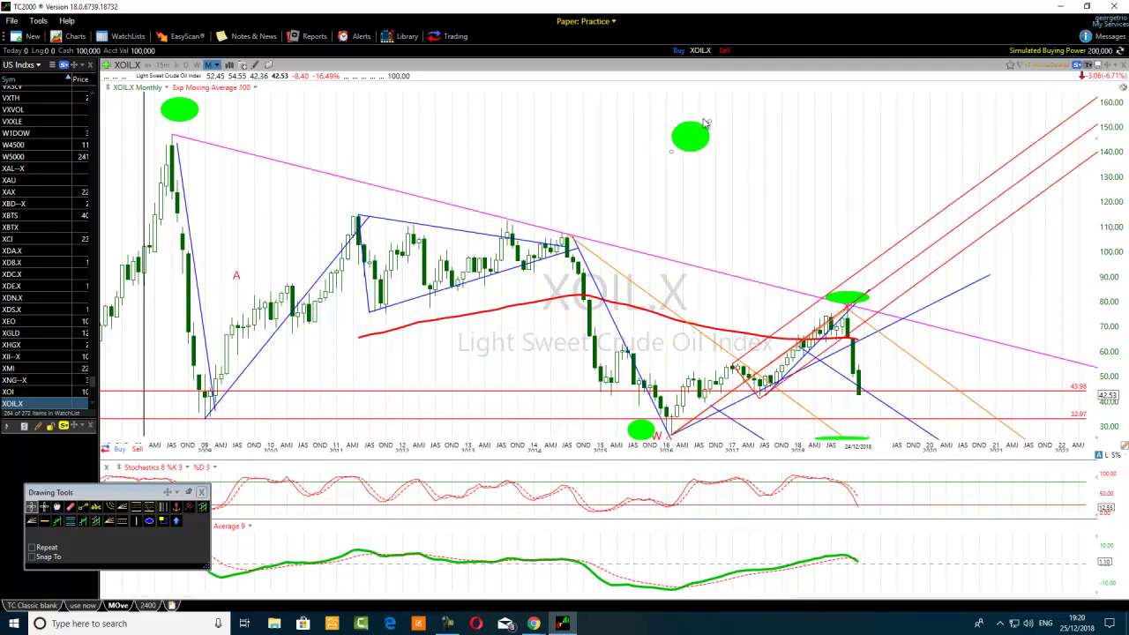
left_click_drag(697, 139, 770, 105)
scroll(701, 167, "down", 5)
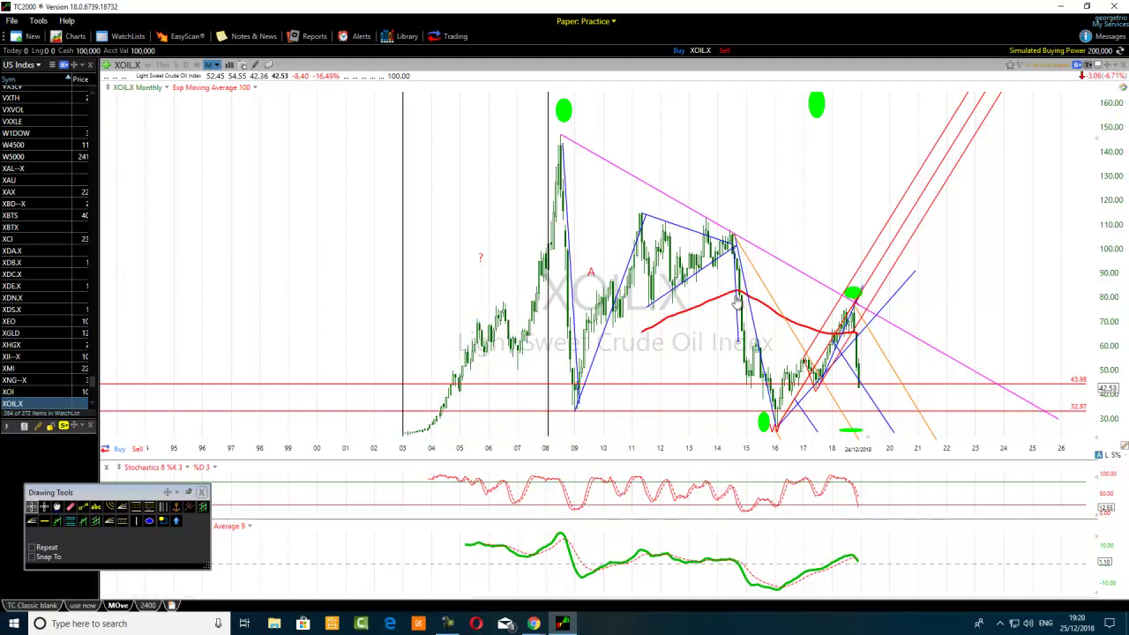
Add a horizontal support line at 61.70 across the chart.
left_click(43, 523)
left_click(748, 344)
left_click_drag(747, 350, 747, 345)
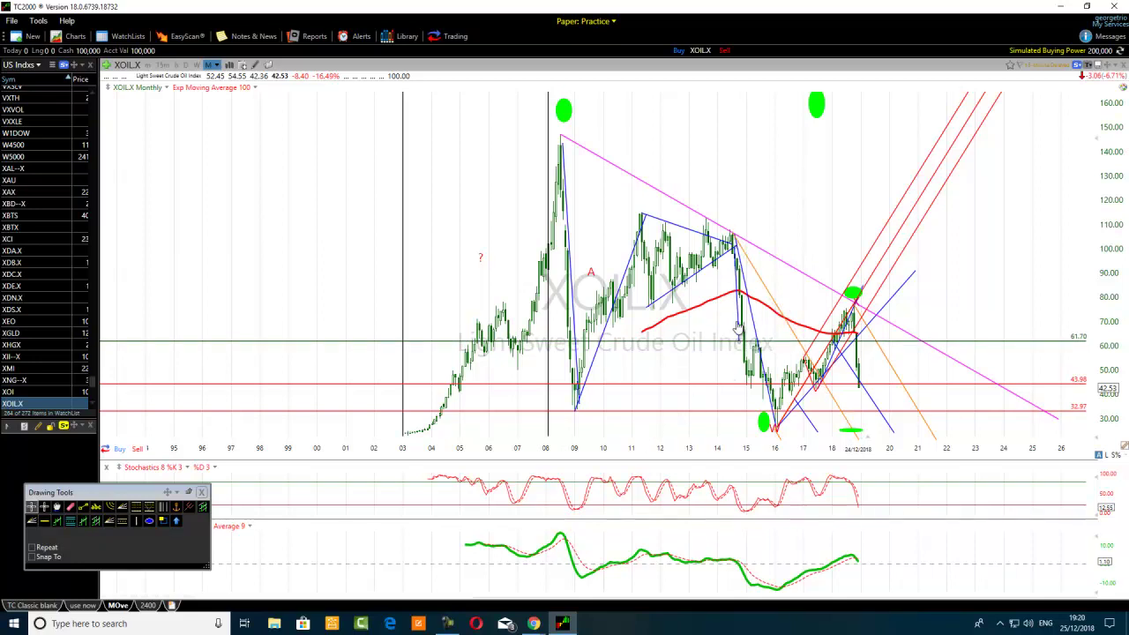
scroll(707, 399, "up", 2)
scroll(707, 398, "up", 2)
Move the green marker onto the 61.70 line at 2015 and check the May–June 2014 bar values.
left_click_drag(771, 107, 650, 336)
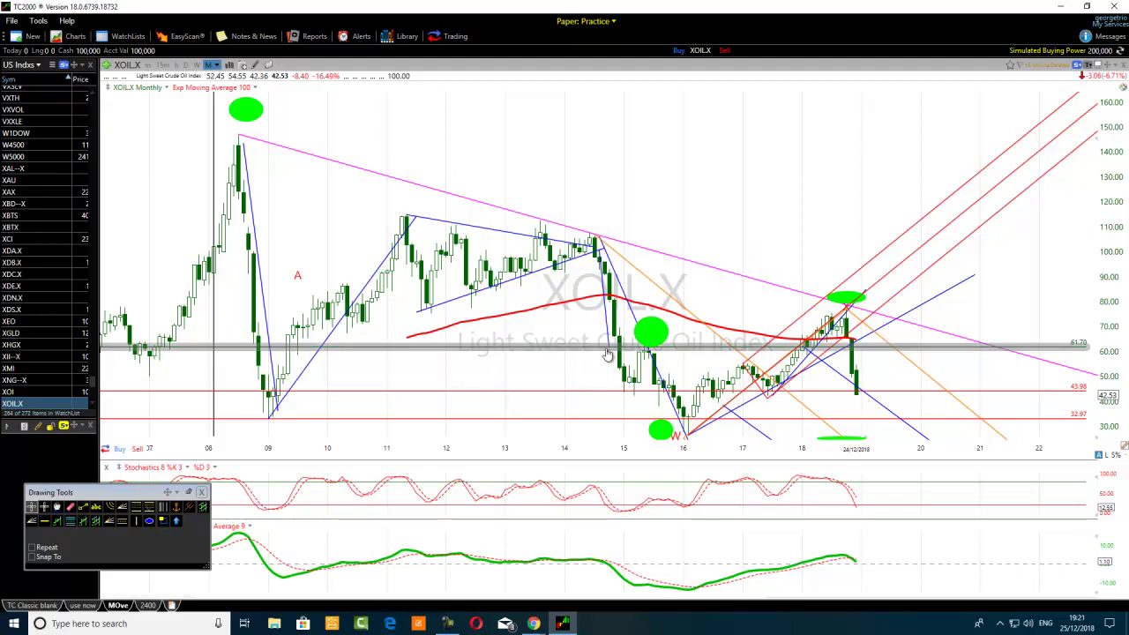
left_click(587, 309)
left_click_drag(586, 309, 592, 305)
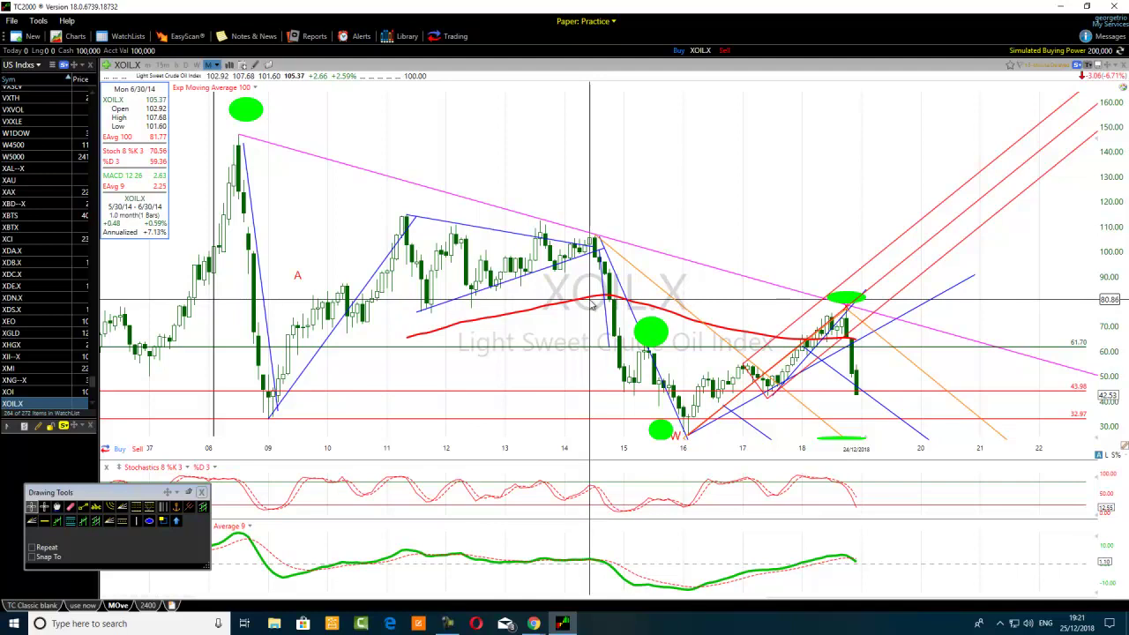
scroll(663, 365, "down", 1)
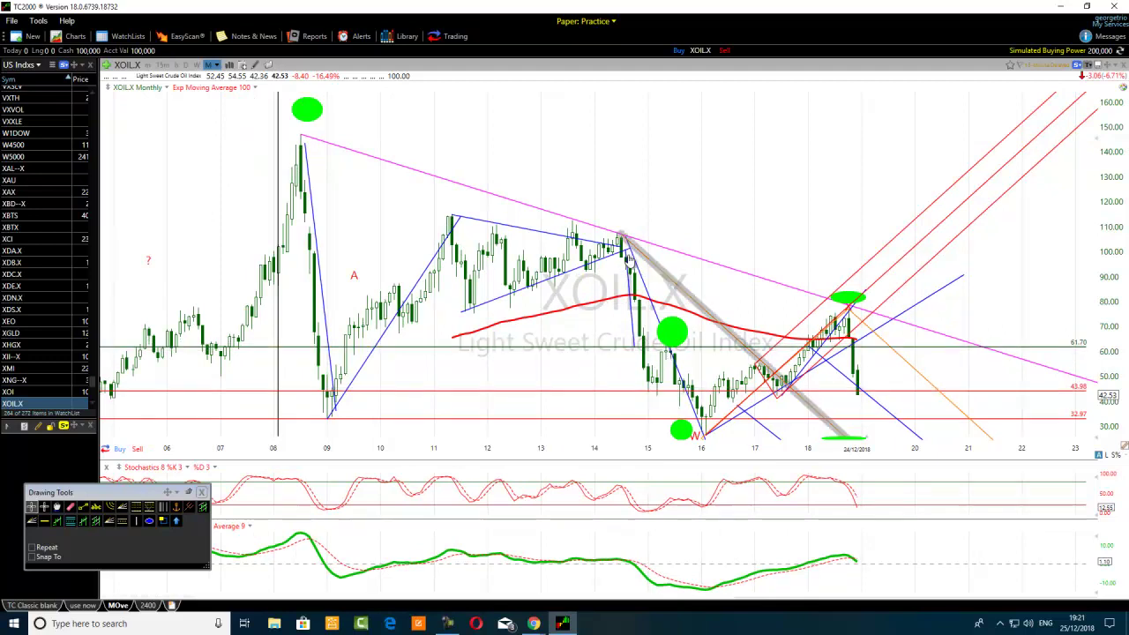
mouse_move(670, 353)
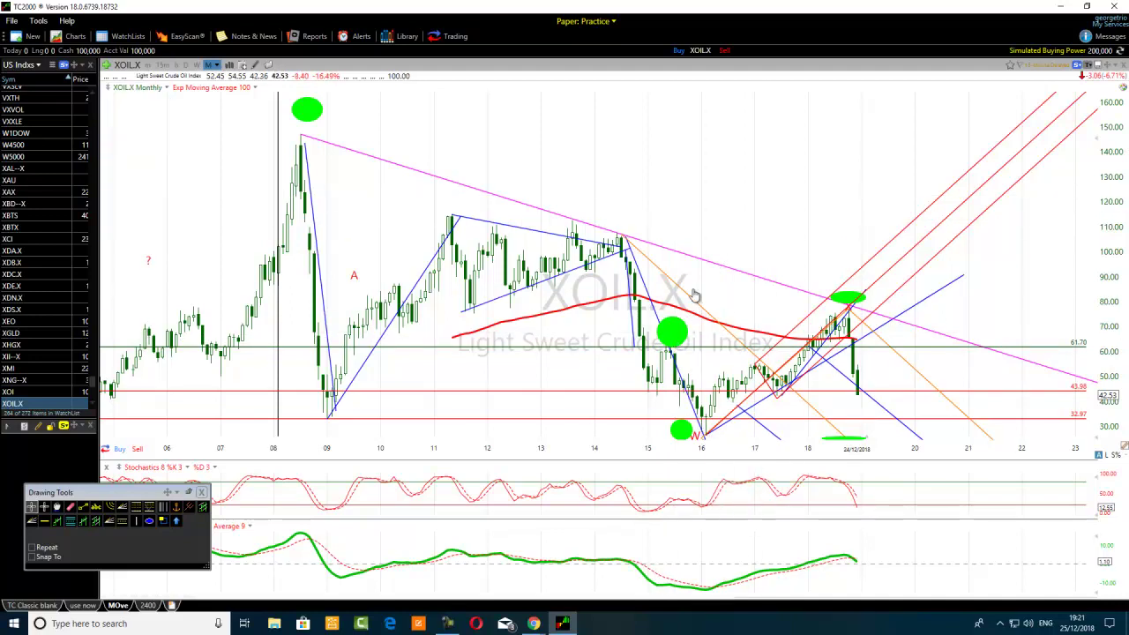
Drag the large green circle from the 61.70 line up to open space near 140 above 2017.
mouse_move(679, 337)
left_mouse_down()
mouse_move(694, 295)
mouse_move(785, 165)
left_mouse_up()
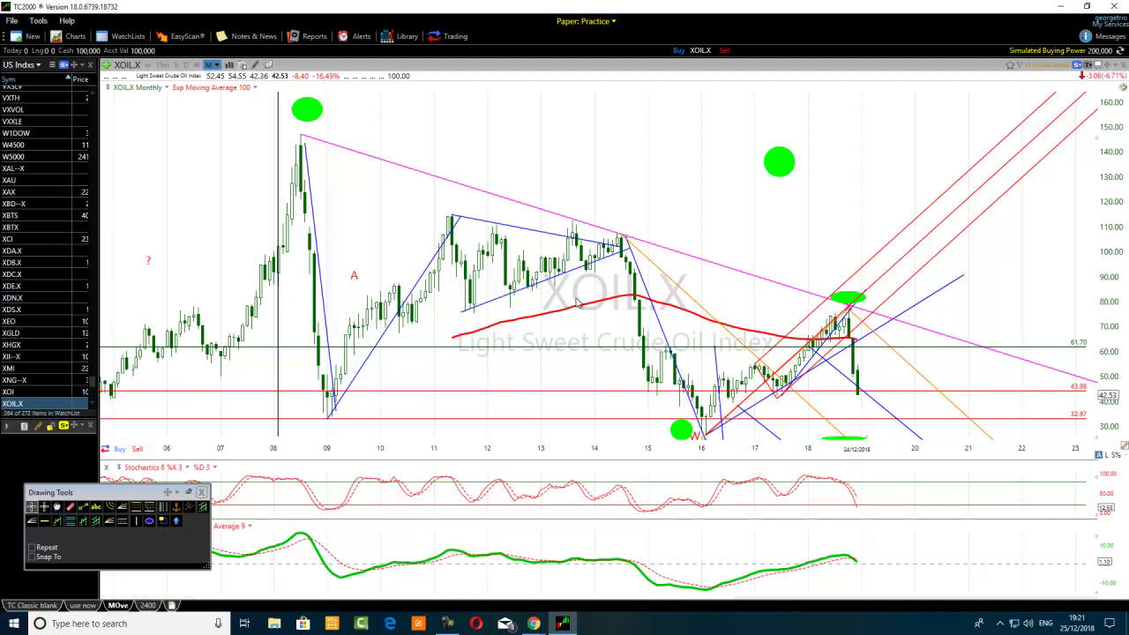
Switch the XOIL.X chart to the yearly timeframe.
left_click(216, 66)
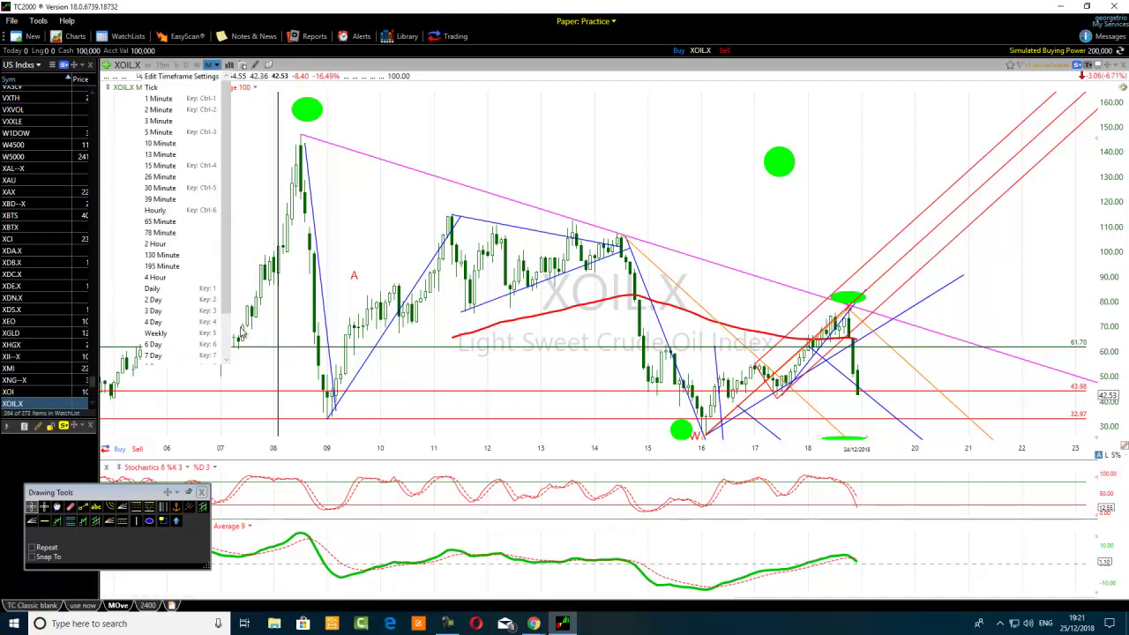
scroll(225, 341, "down", 2)
left_click(168, 365)
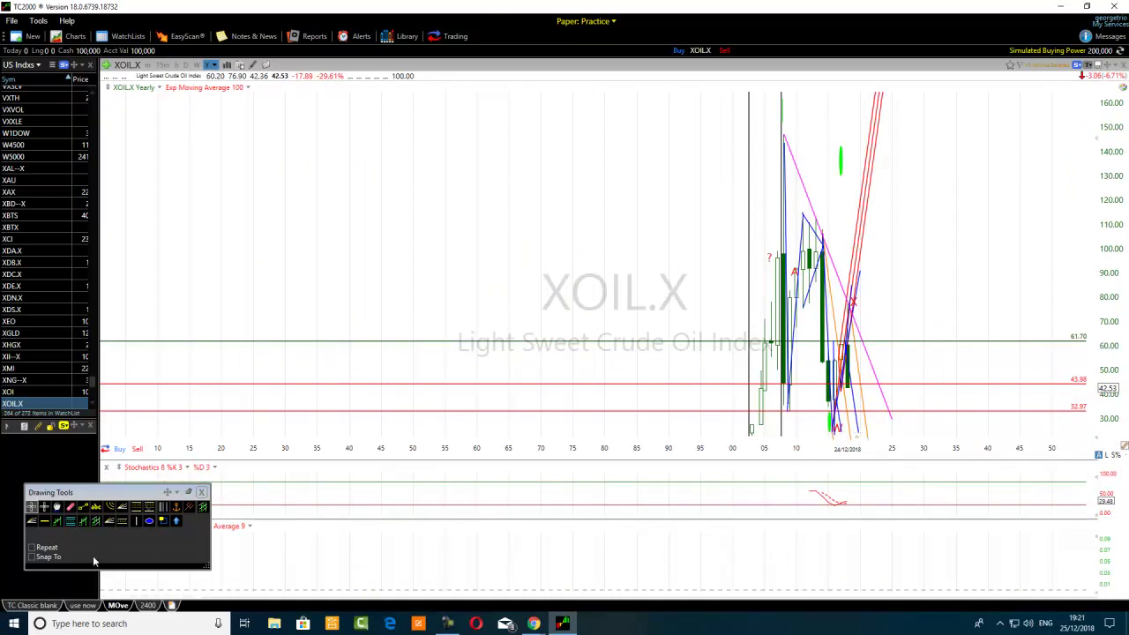
Place a horizontal support line at 24.12 below the 32.97 line.
left_click(44, 521)
left_click(844, 428)
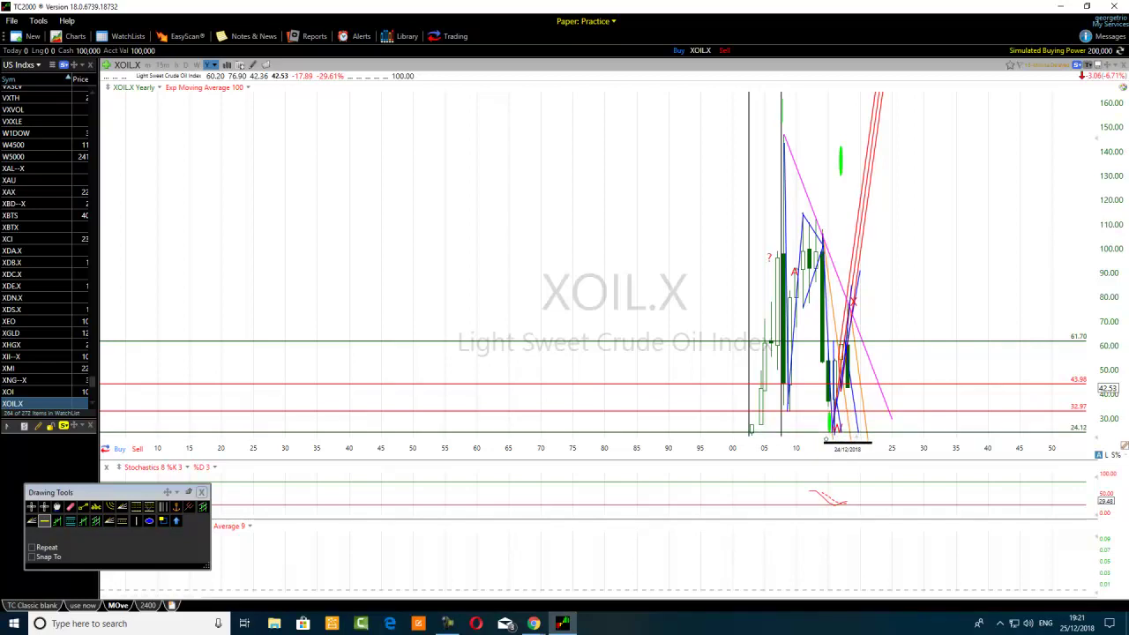
key("Escape")
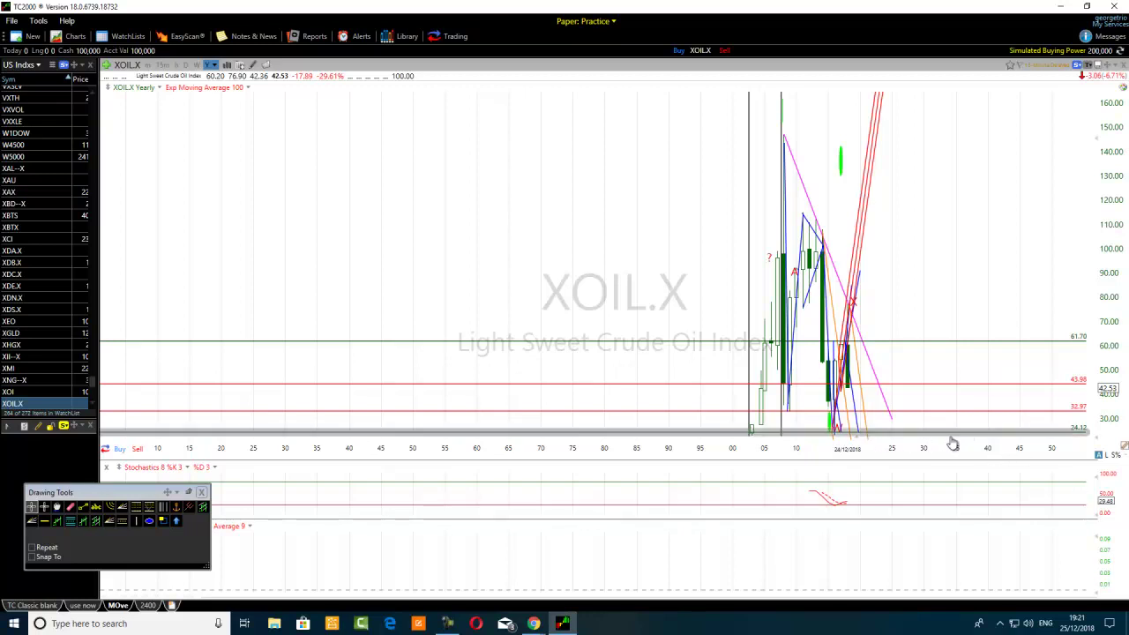
left_click(875, 398)
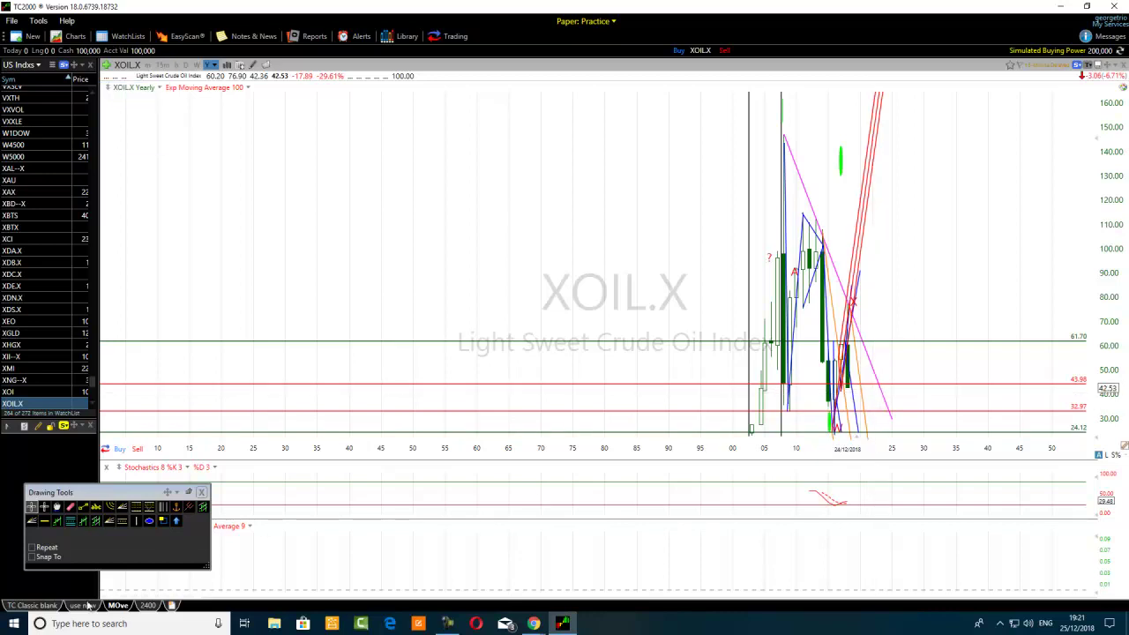
Draw a trial Fibonacci line across the latest price swing, then undo it.
left_click(135, 506)
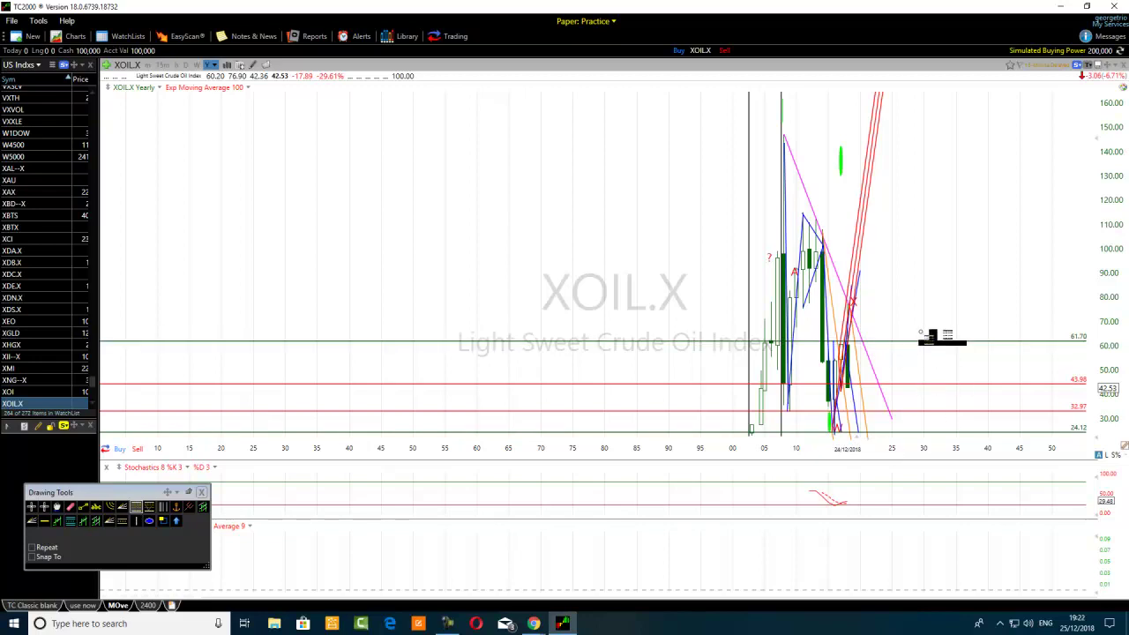
left_click_drag(922, 332, 889, 438)
mouse_move(922, 330)
left_mouse_down()
mouse_move(914, 358)
mouse_move(919, 346)
left_mouse_up()
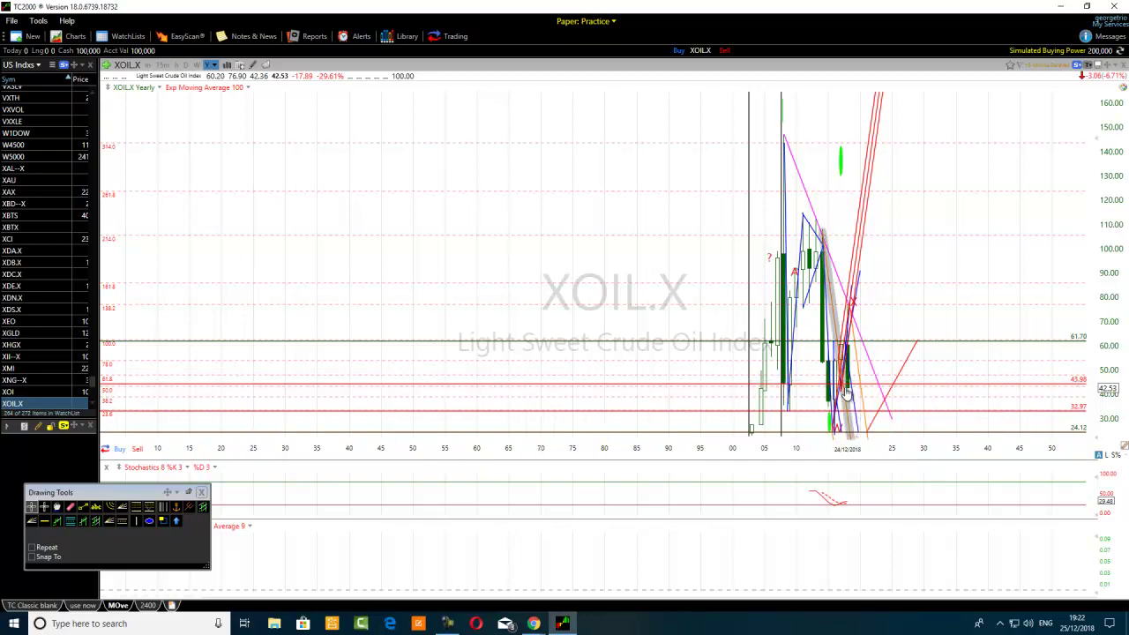
mouse_move(847, 392)
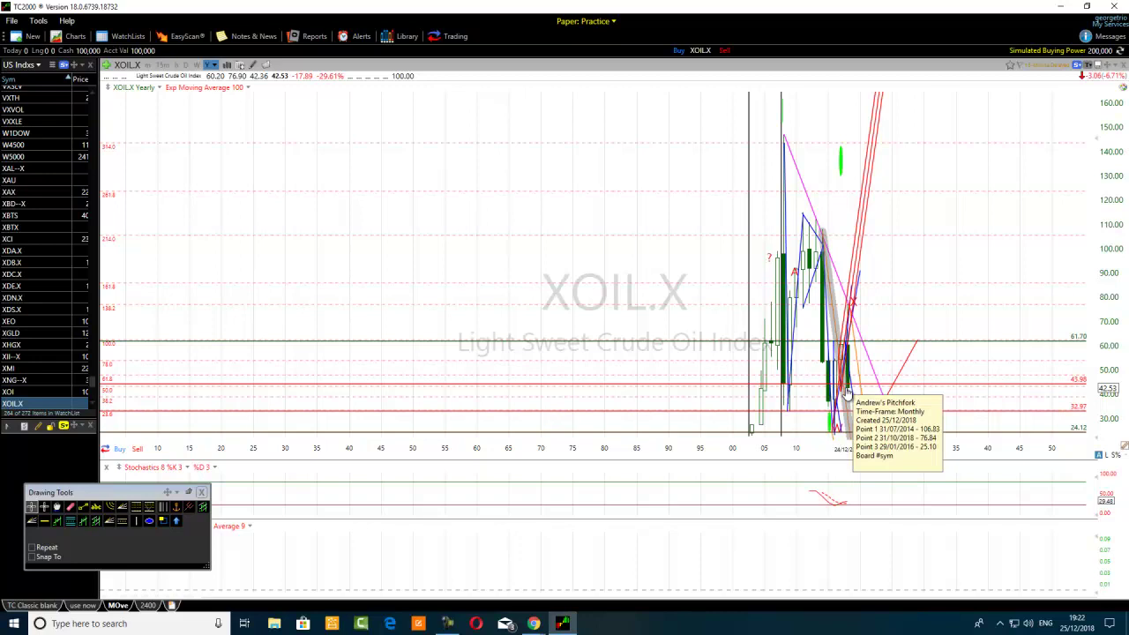
left_click(70, 507)
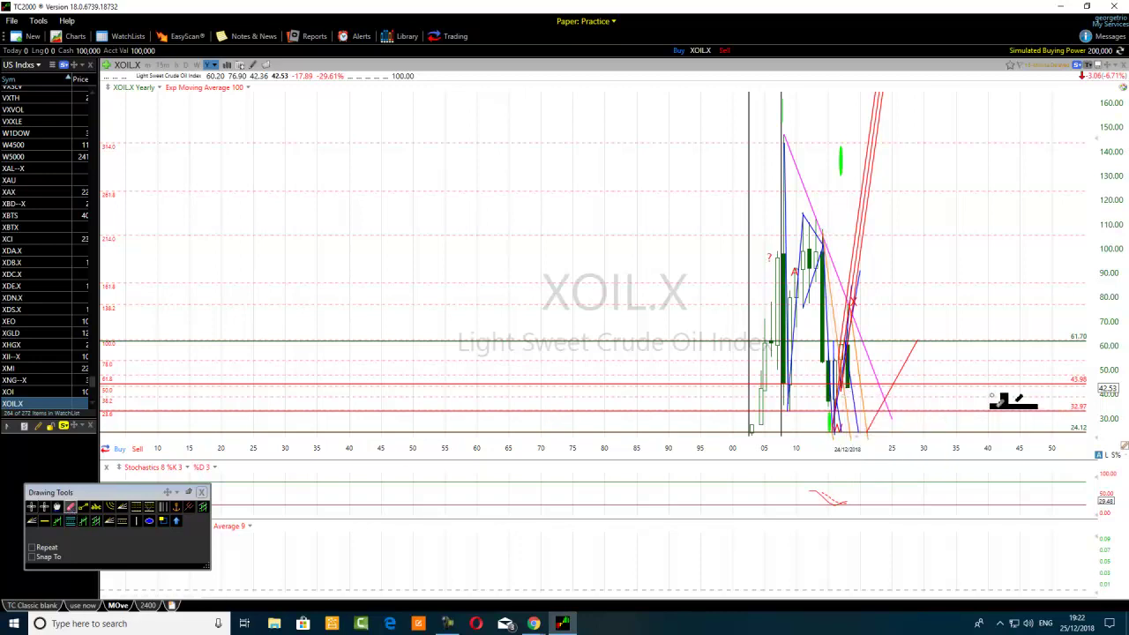
key("ctrl+z")
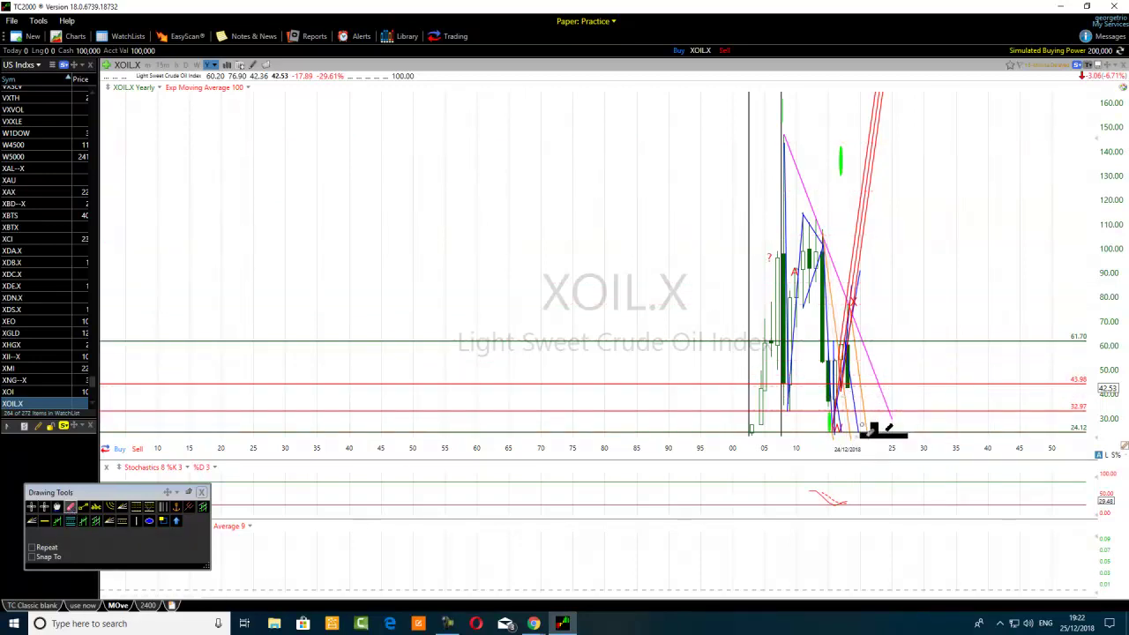
scroll(557, 299, "up", 3)
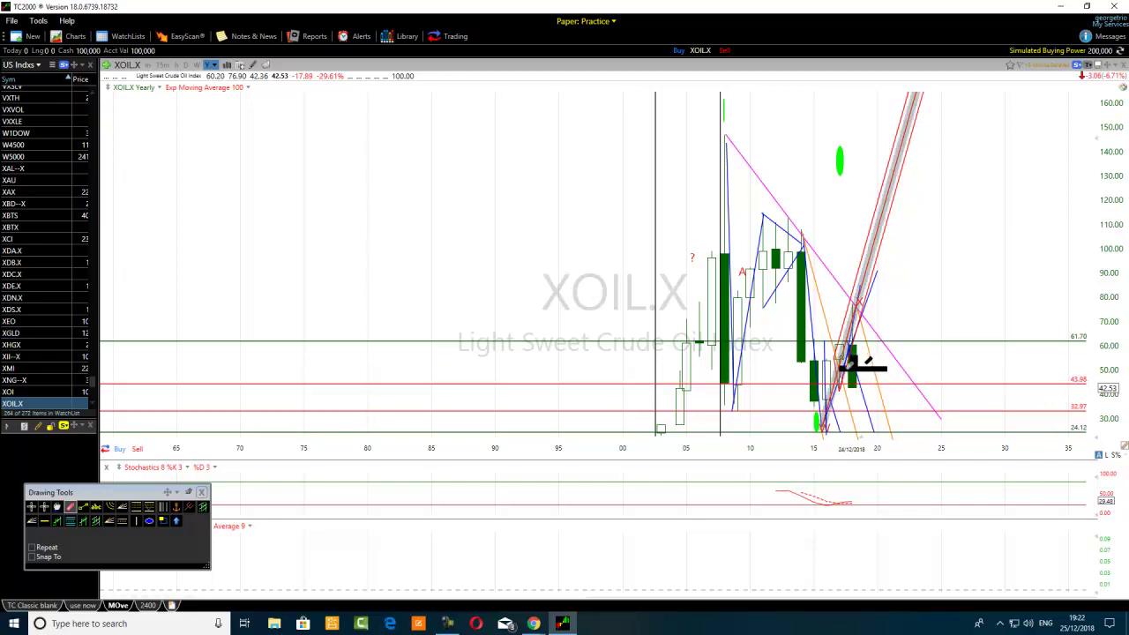
Set the XOIL.X timeframe to Monthly and open the taskbar calendar showing 25 December 2018.
left_click(215, 66)
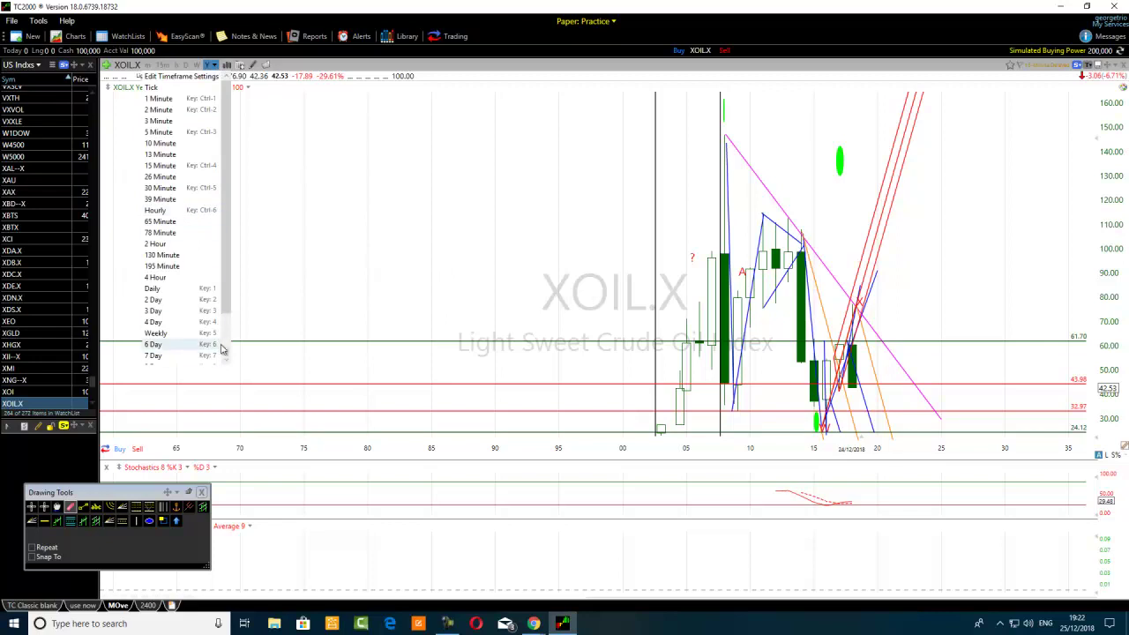
scroll(172, 353, "down", 2)
left_click(160, 335)
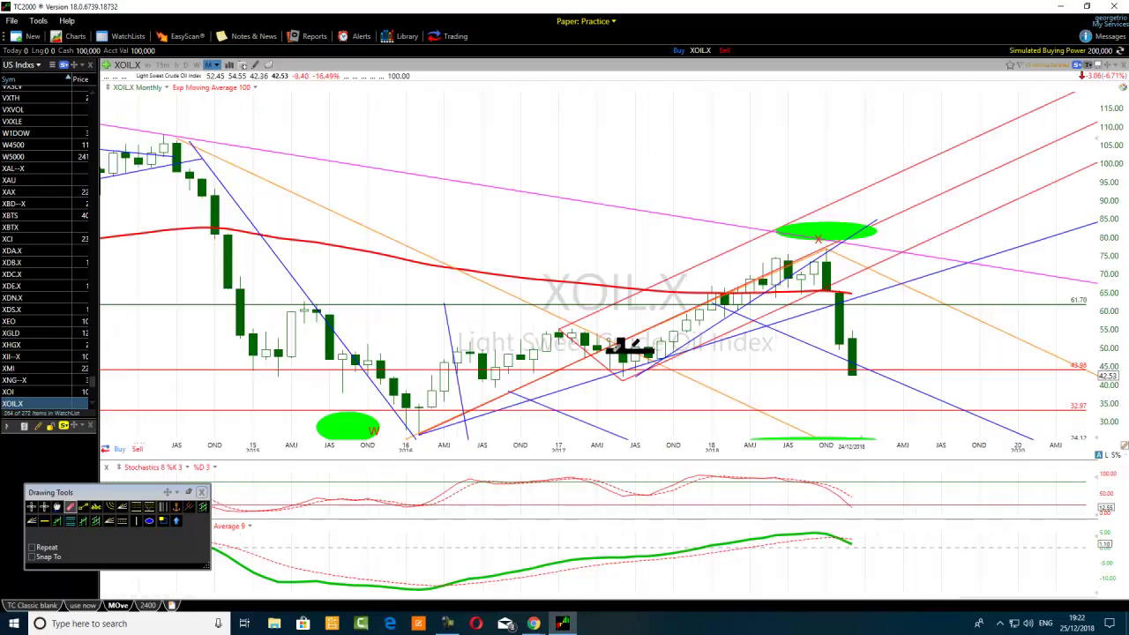
scroll(578, 340, "down", 3)
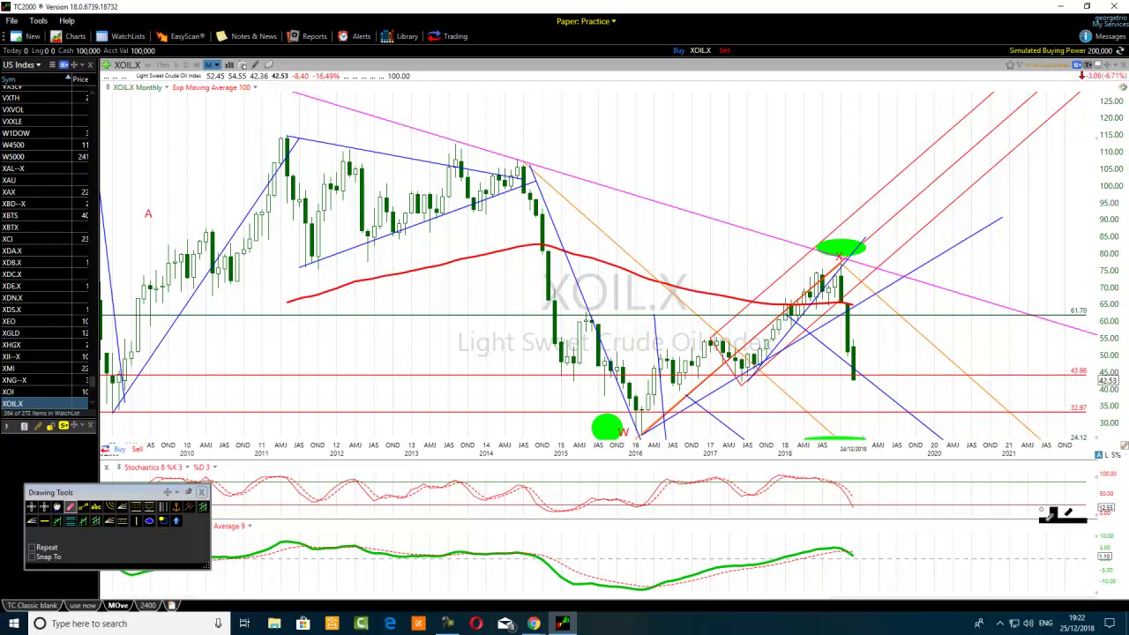
left_click(1078, 625)
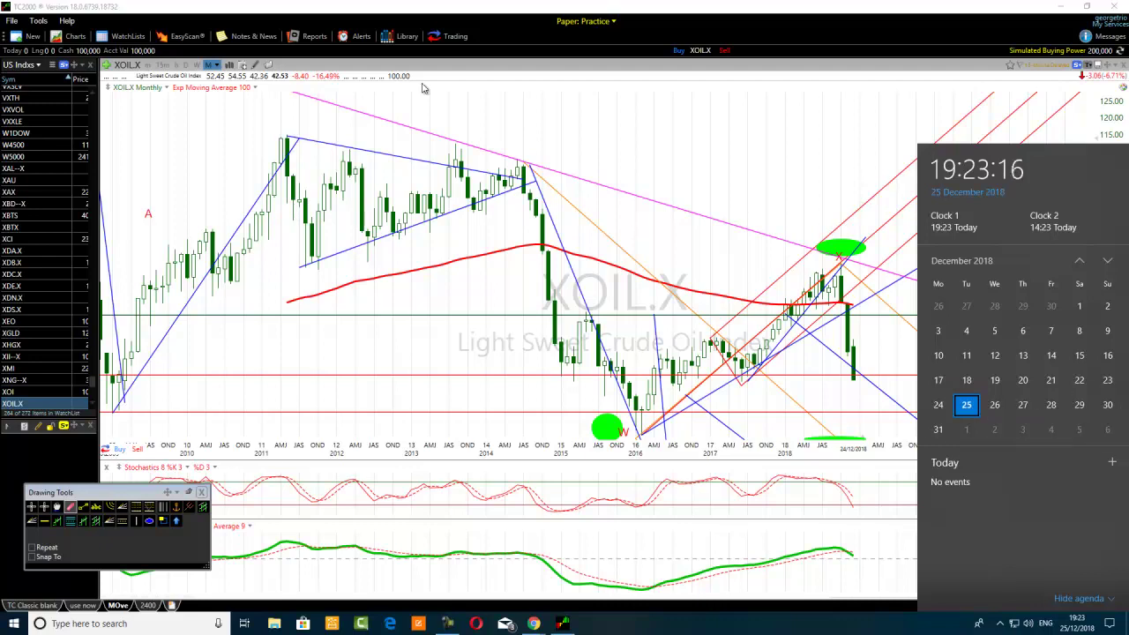
Dismiss the calendar and zoom out to show the monthly chart from about 2003, latest close 42.53.
left_click(34, 511)
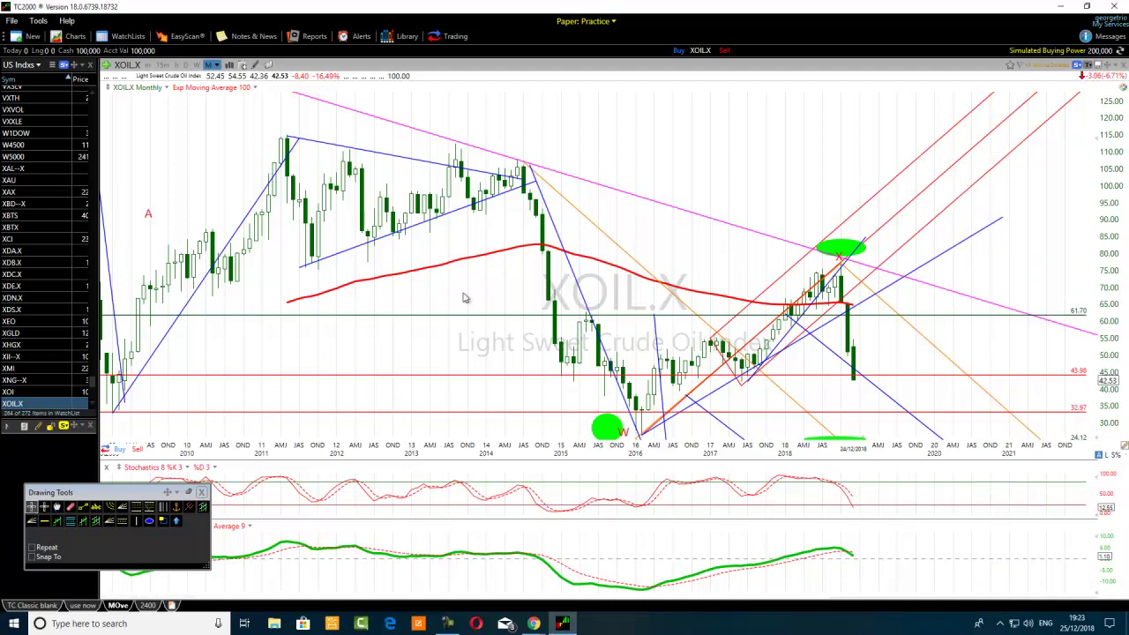
scroll(582, 204, "down", 3)
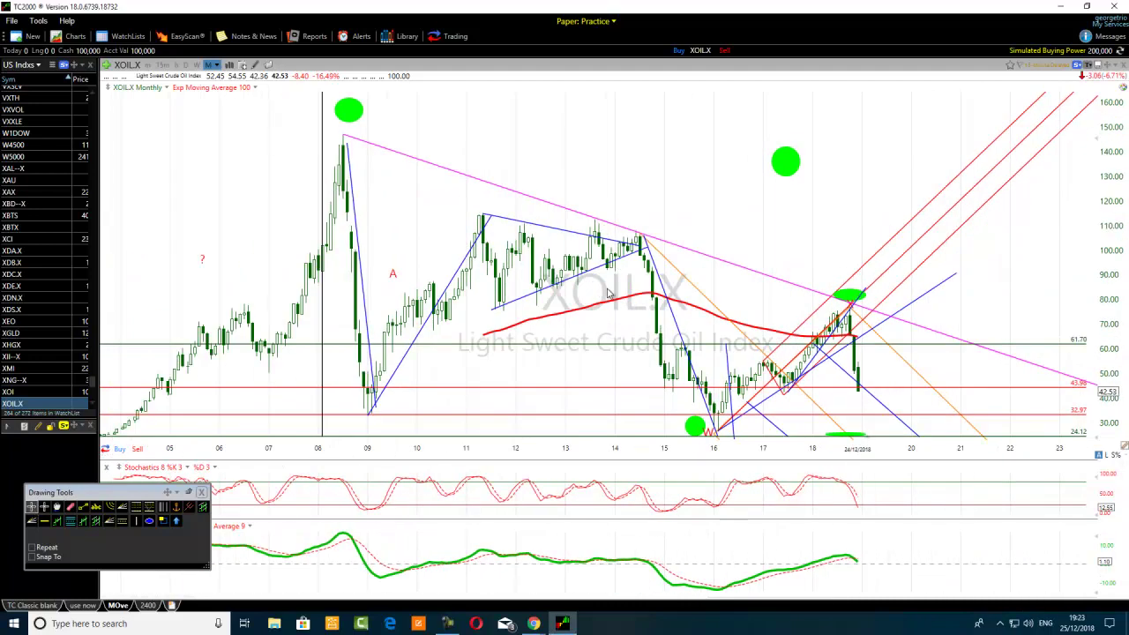
scroll(372, 404, "down", 1)
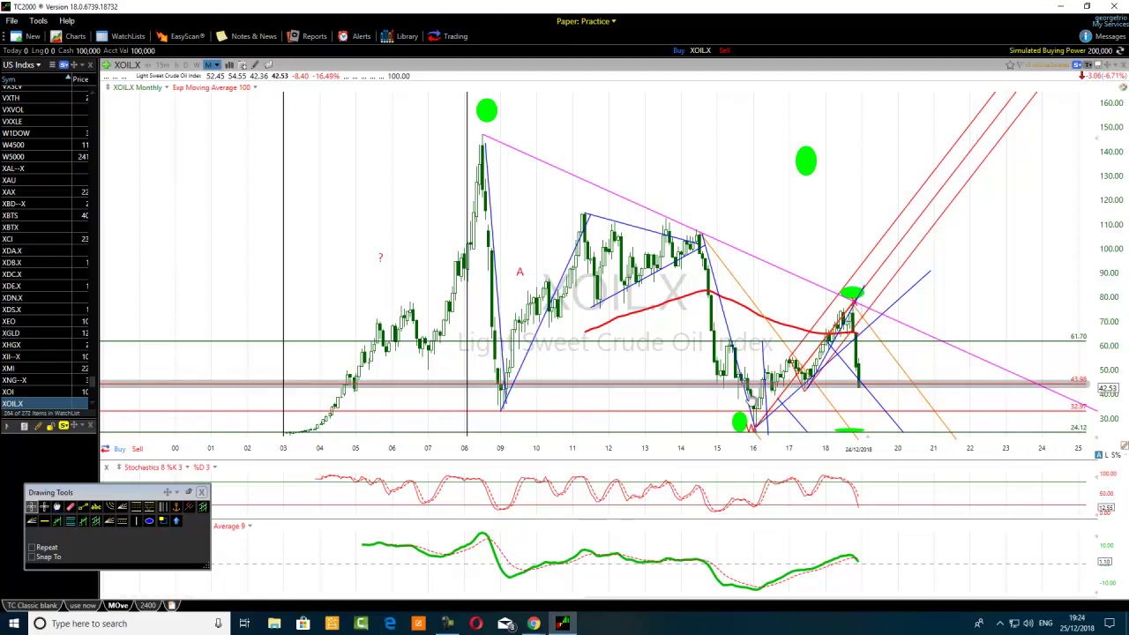
mouse_move(754, 422)
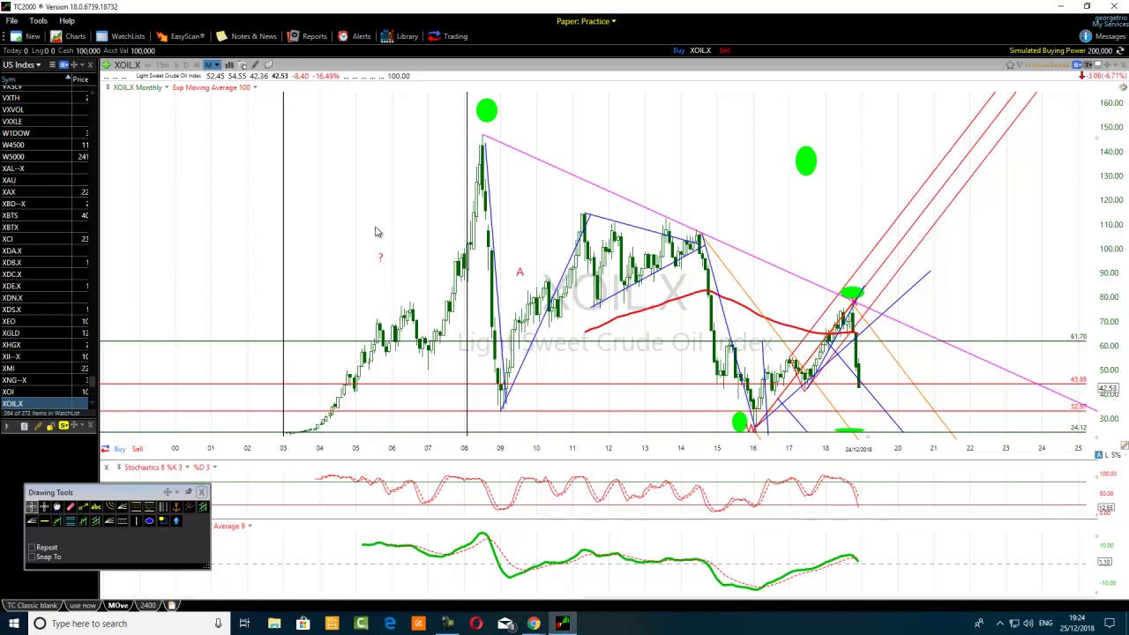
mouse_move(381, 264)
mouse_move(901, 441)
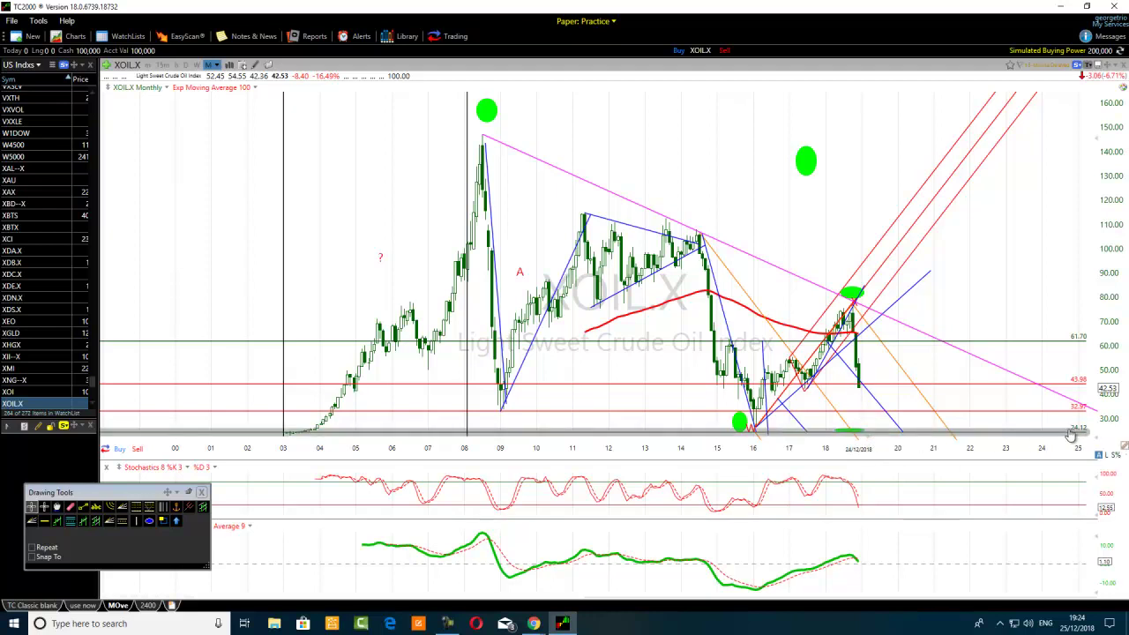
mouse_move(1081, 436)
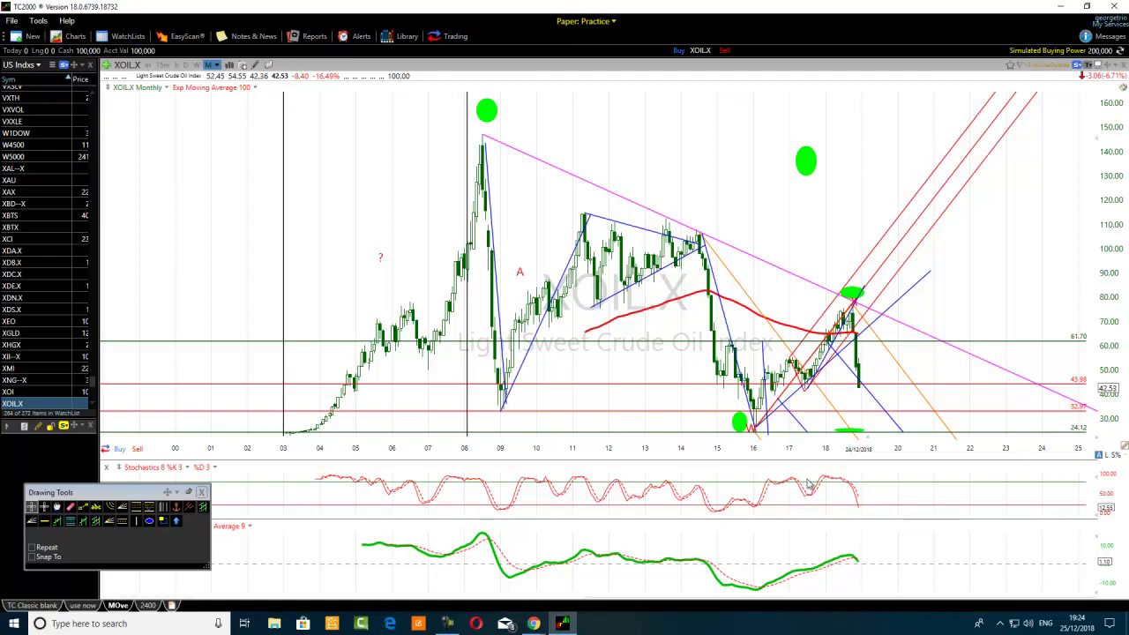
scroll(684, 471, "up", 2)
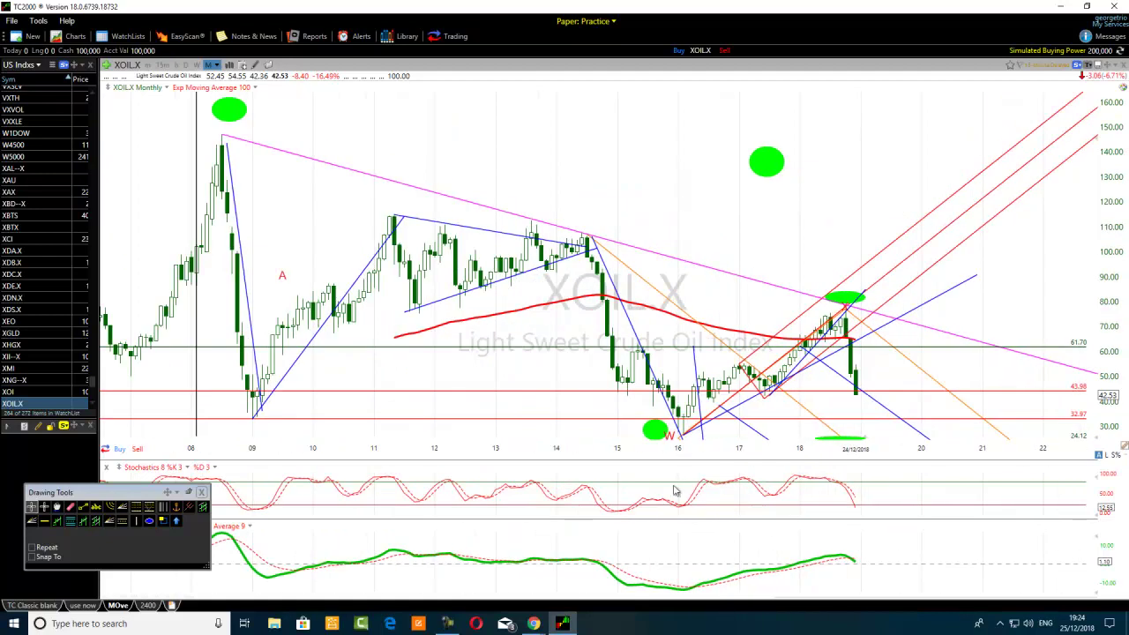
scroll(684, 476, "down", 3)
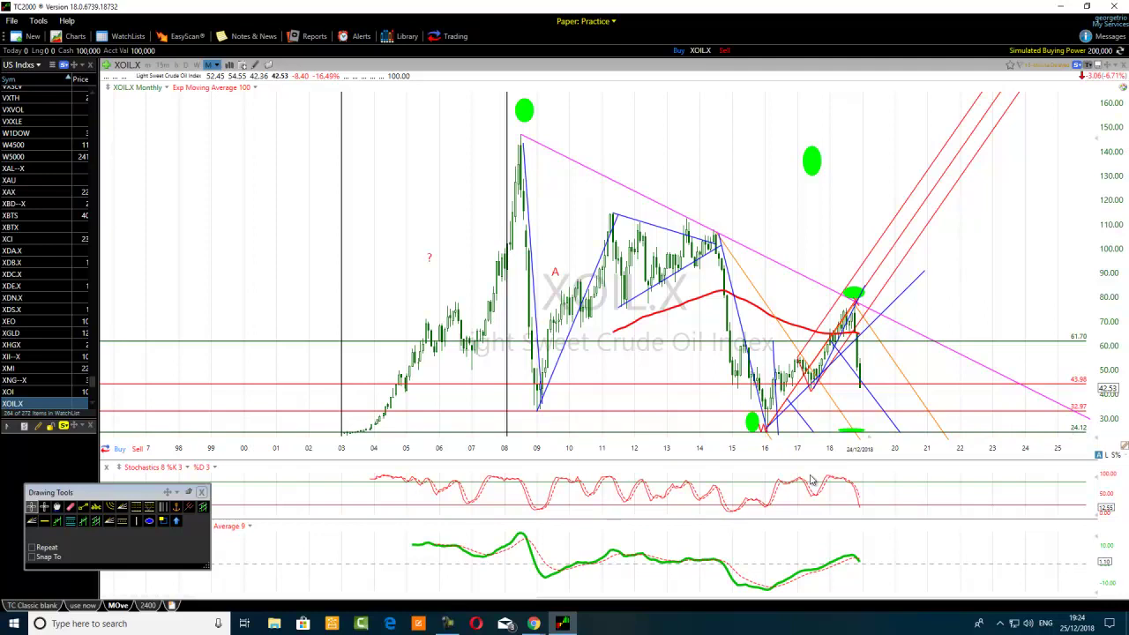
scroll(894, 457, "up", 2)
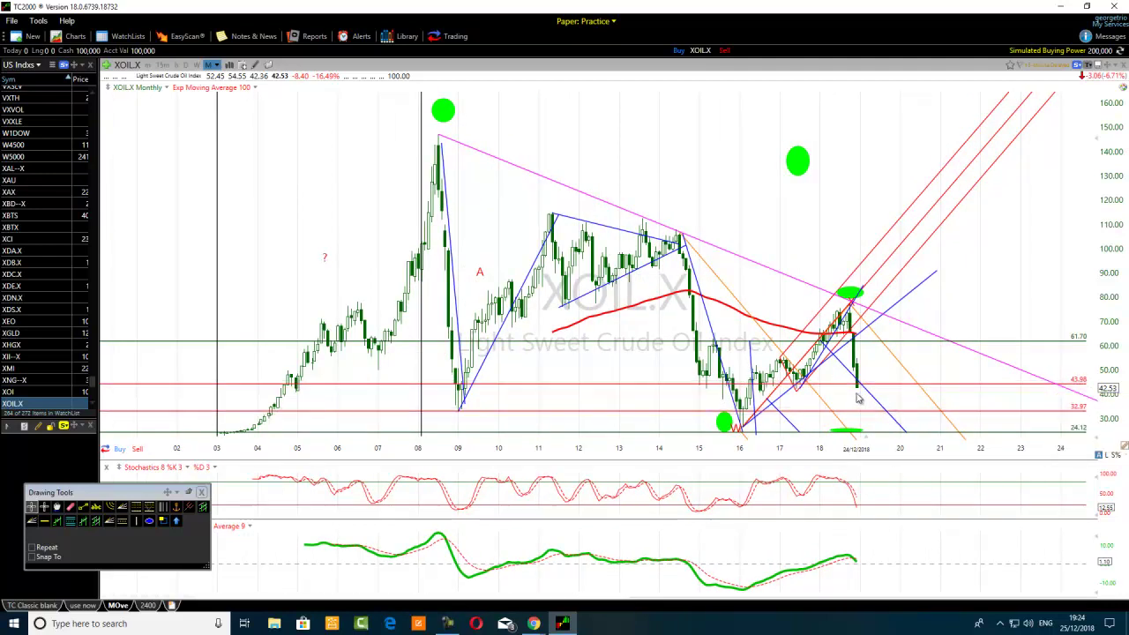
scroll(773, 437, "up", 2)
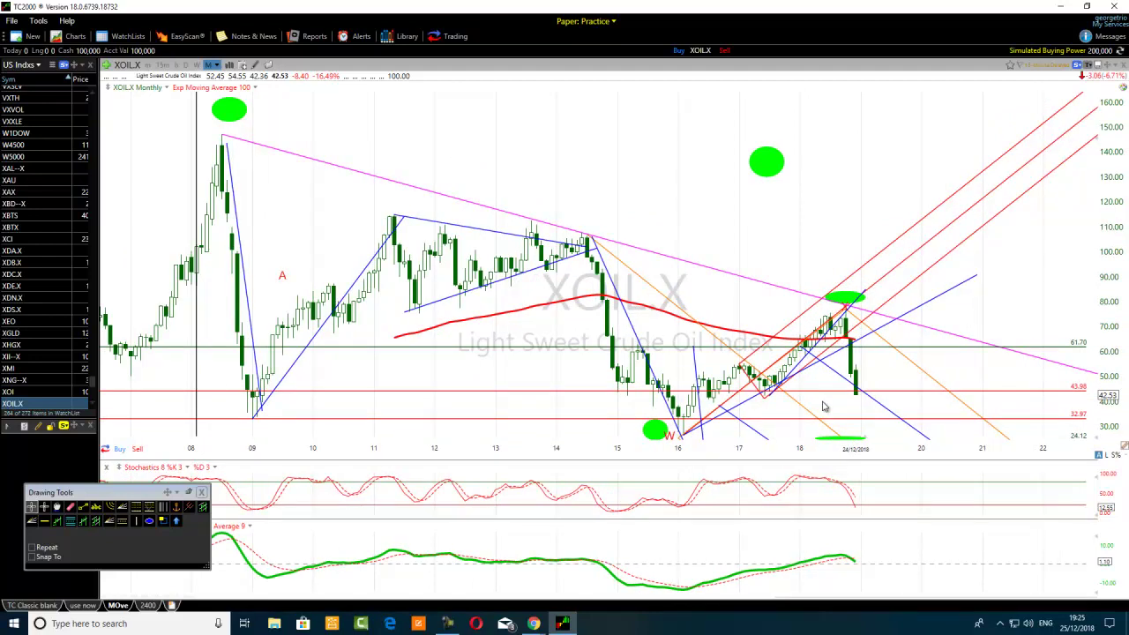
scroll(509, 429, "down", 2)
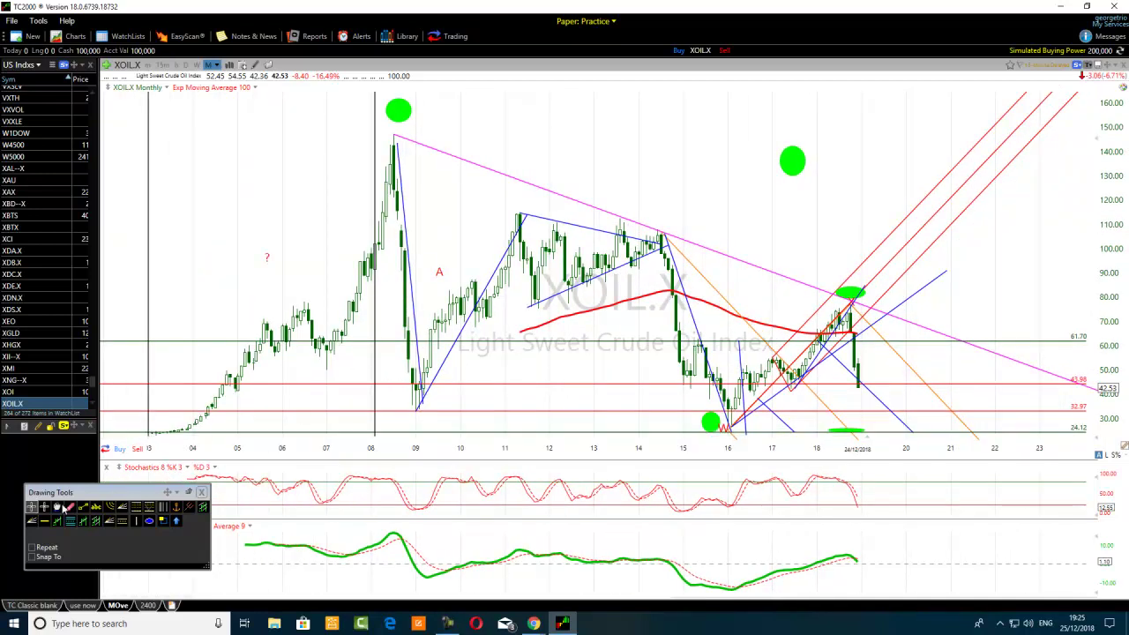
scroll(162, 445, "down", 1)
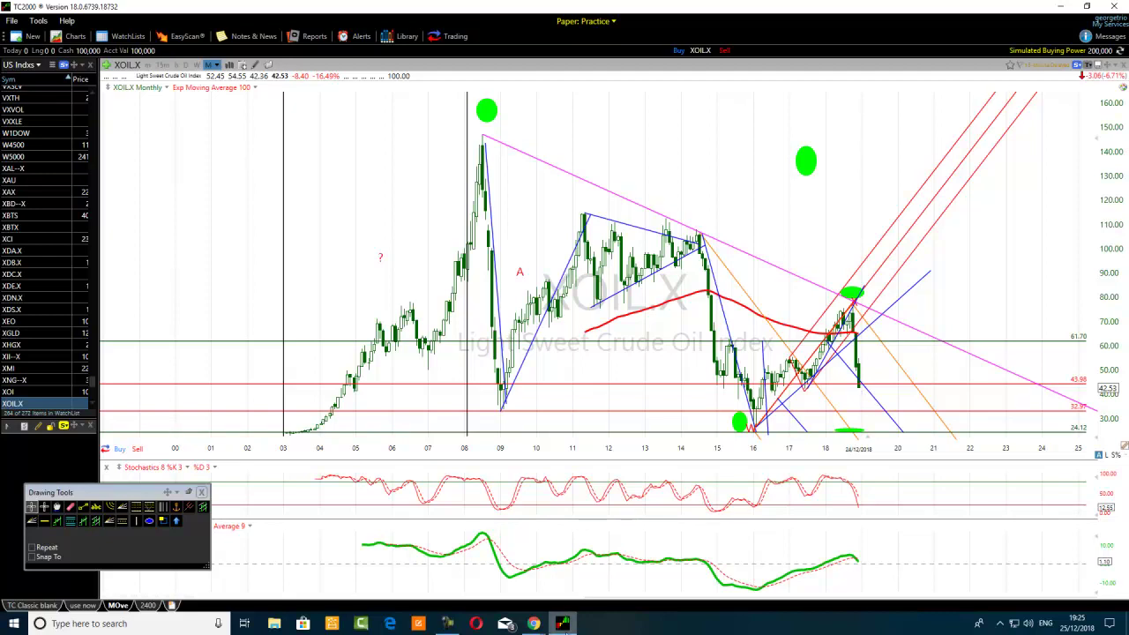
Open the screen recorder's control window from the taskbar icon.
left_click(449, 624)
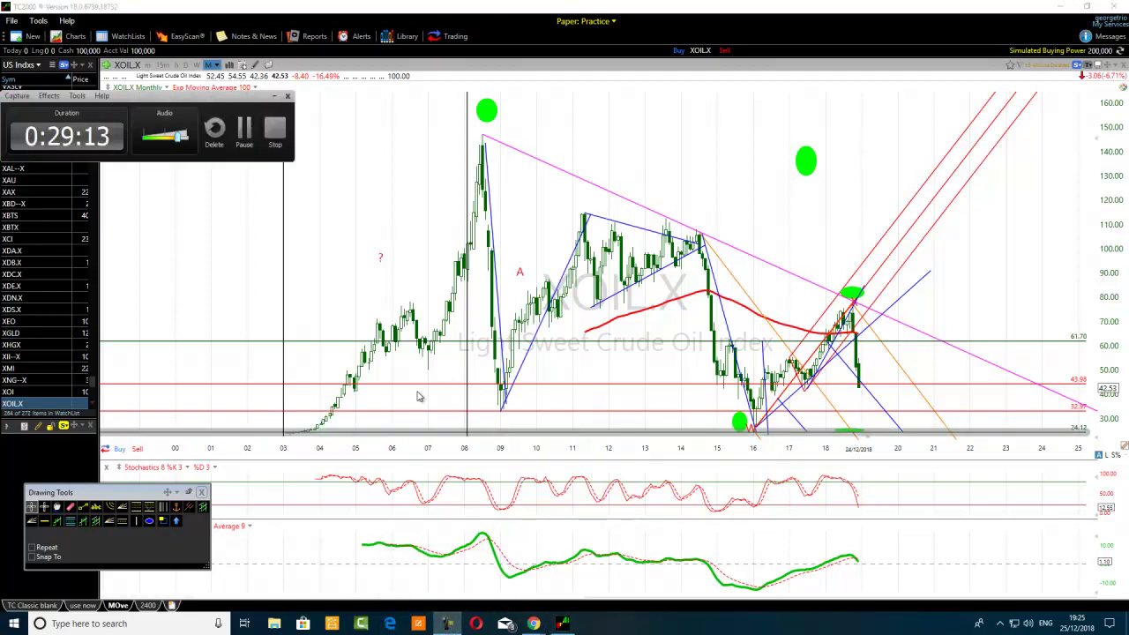